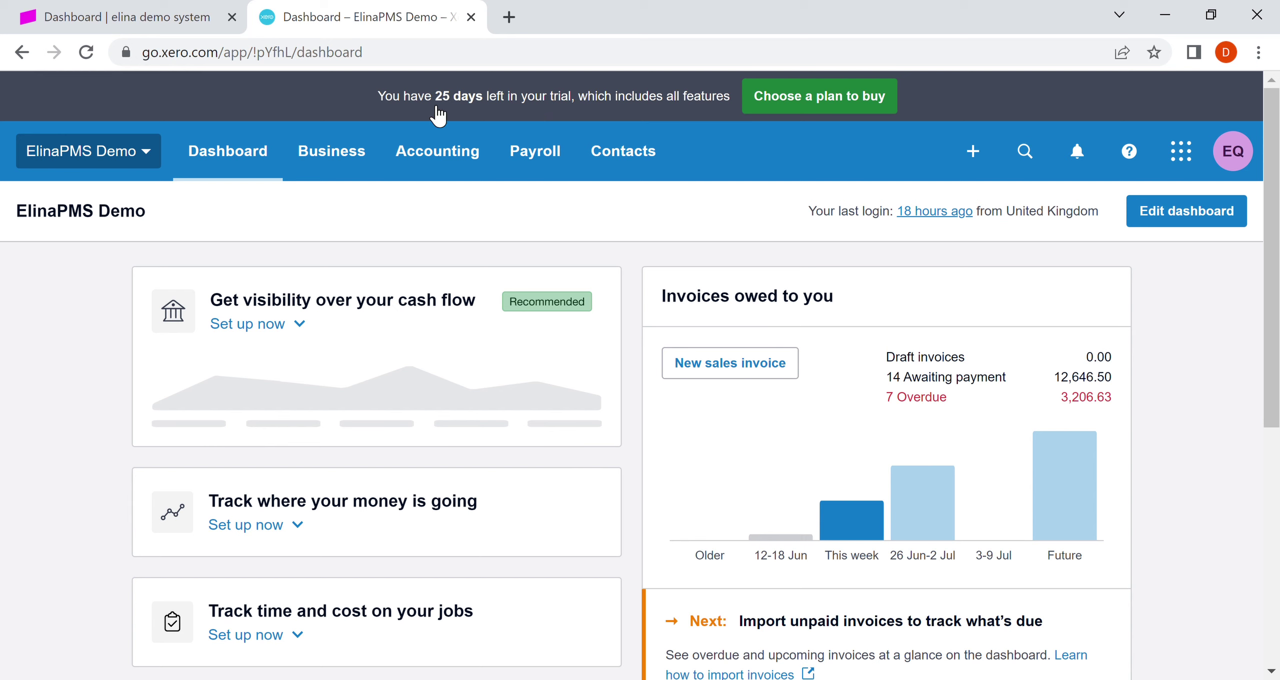
Open Elina's Xero connected app settings under General and review the tax rate, department and payment mappings.
left_click(115, 22)
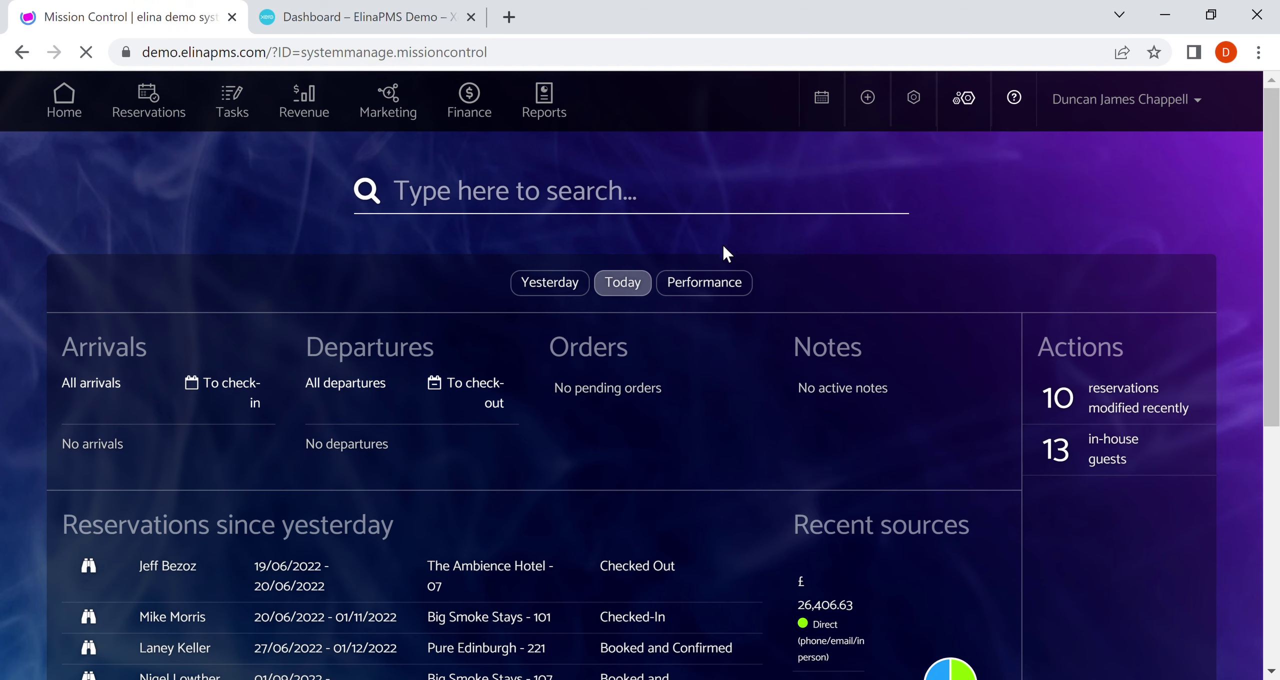
scroll(489, 477, "down", 3)
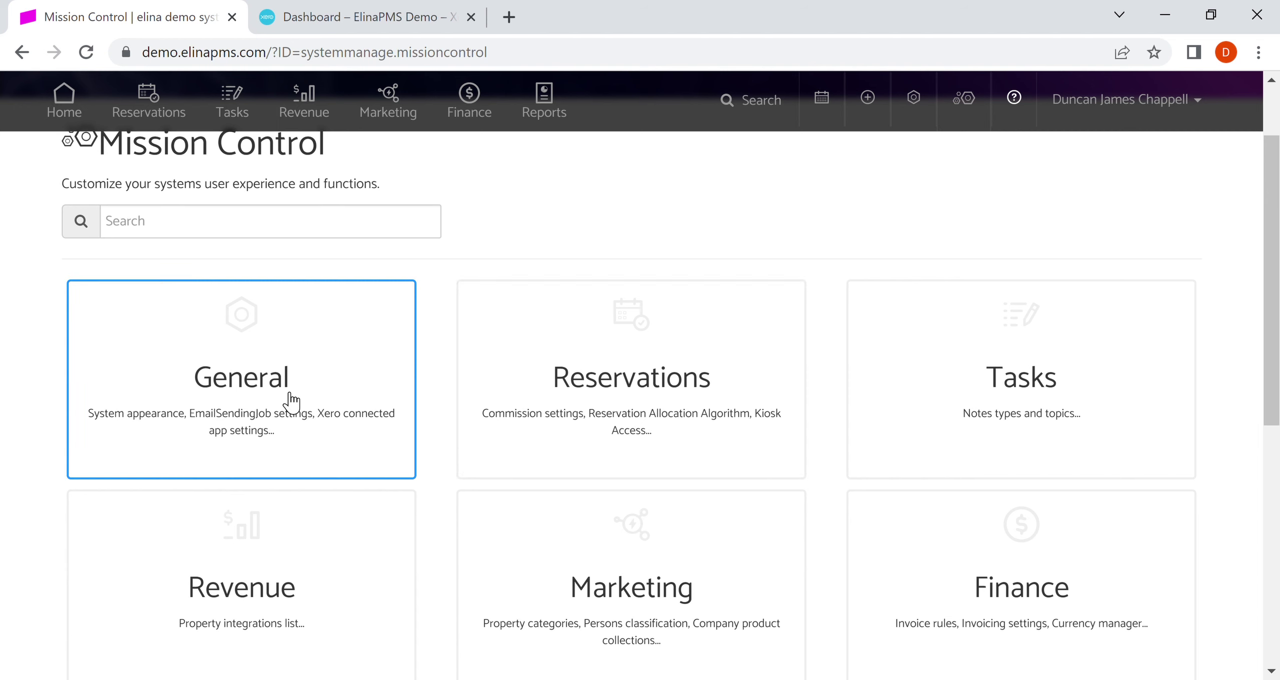
left_click(291, 400)
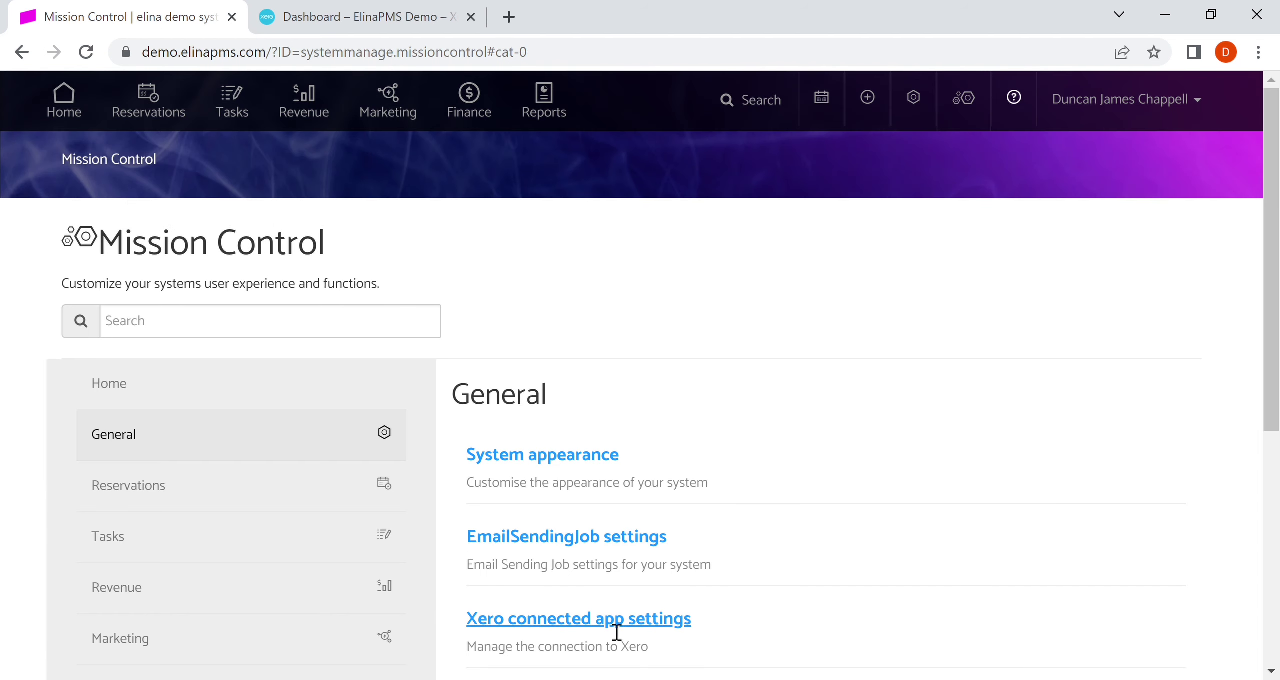
left_click(614, 620)
scroll(80, 405, "down", 5)
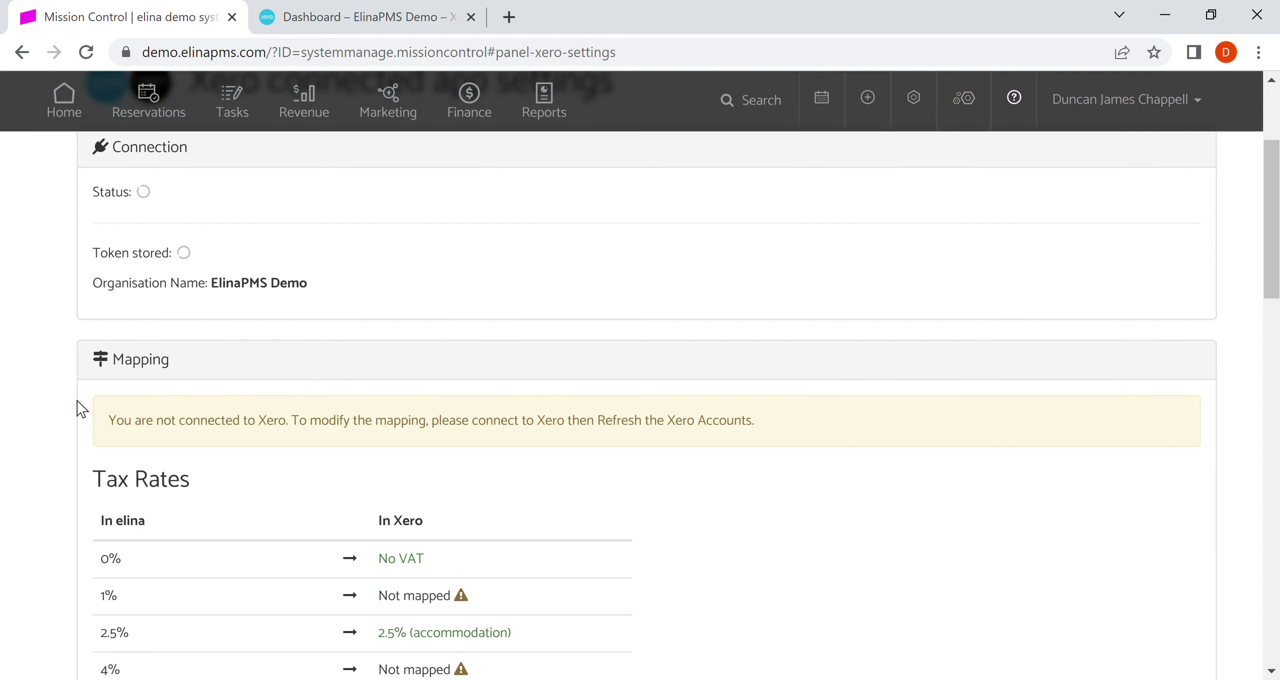
scroll(52, 380, "down", 4)
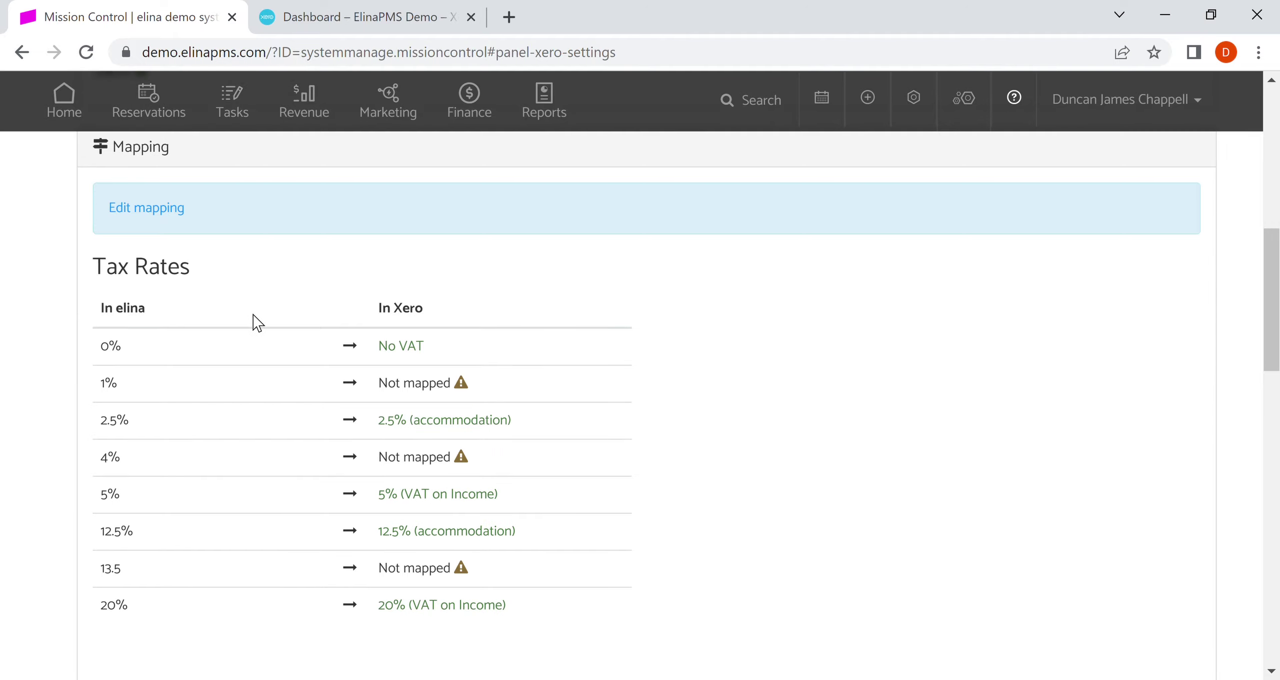
scroll(49, 429, "down", 8)
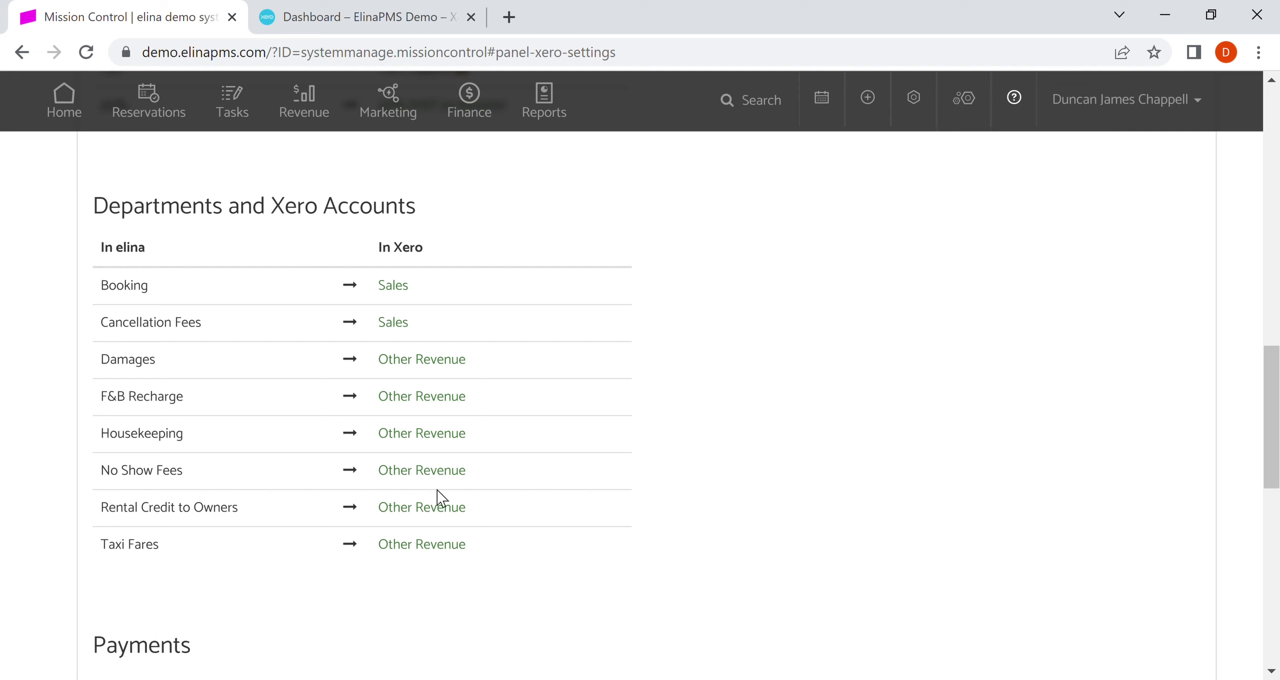
scroll(435, 414, "down", 6)
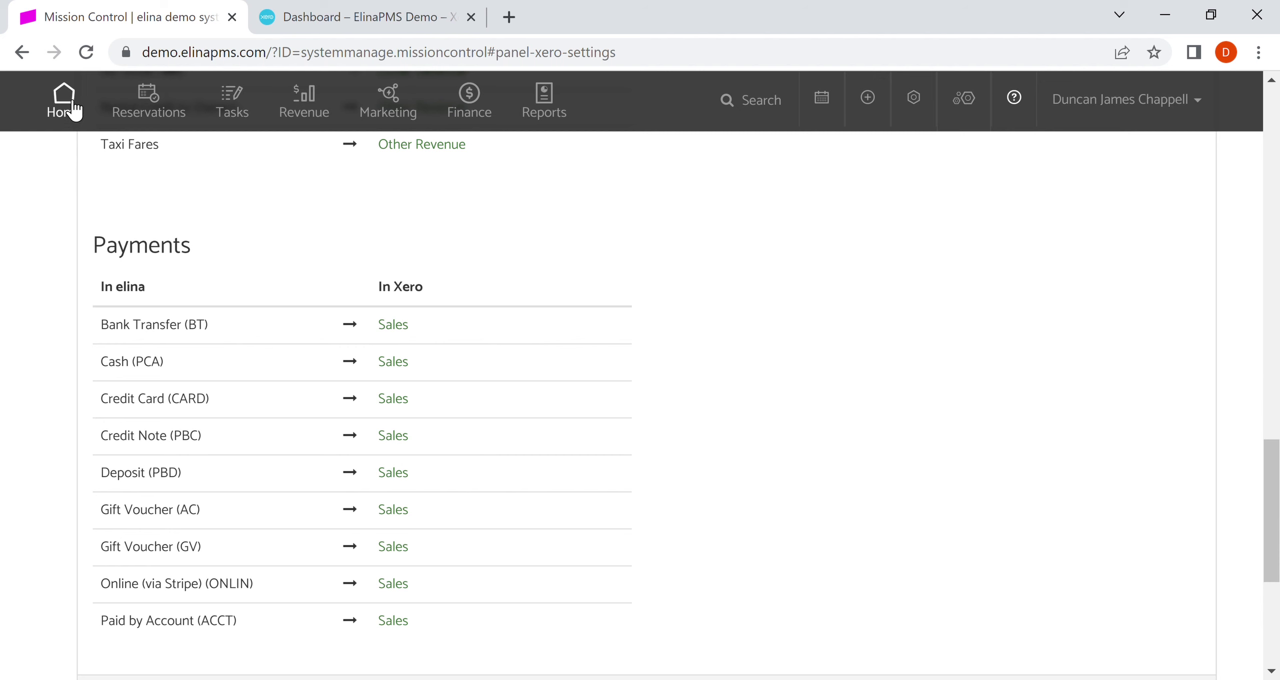
From the Xero dashboard's 26 Jun–2 Jul invoice bar, list the 8 paid invoices dated 20 Jun 2022.
left_click(336, 20)
mouse_move(965, 517)
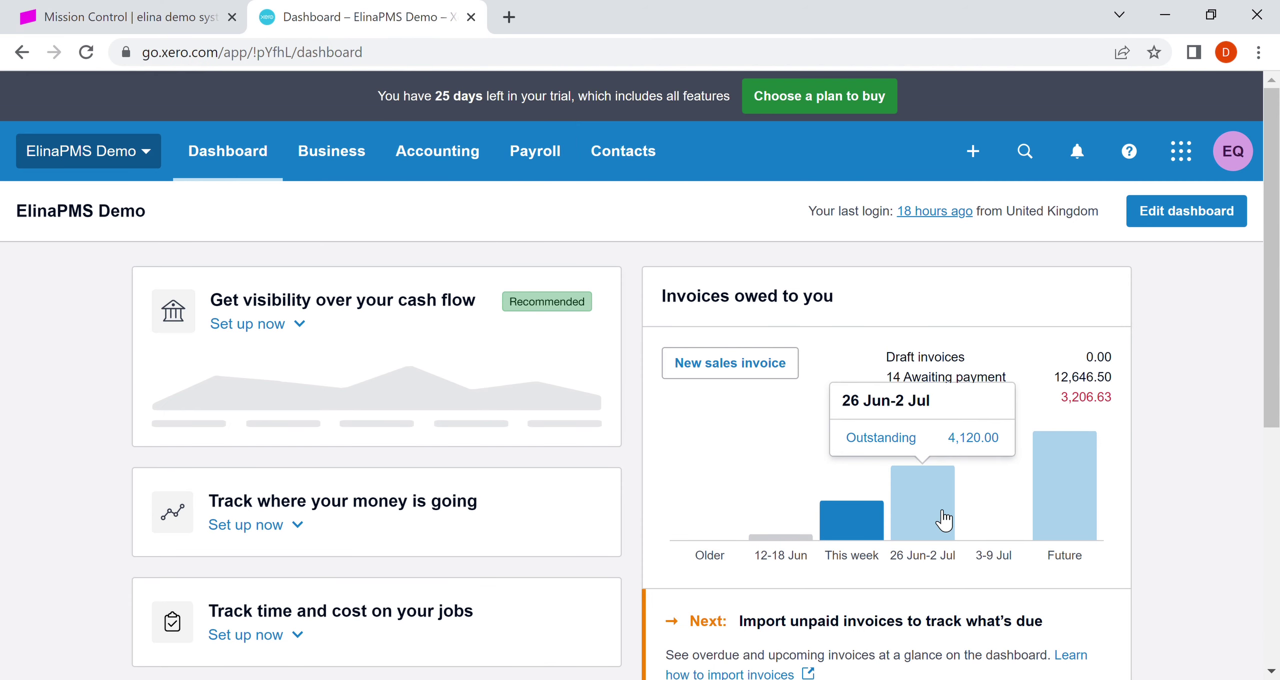
left_click(944, 521)
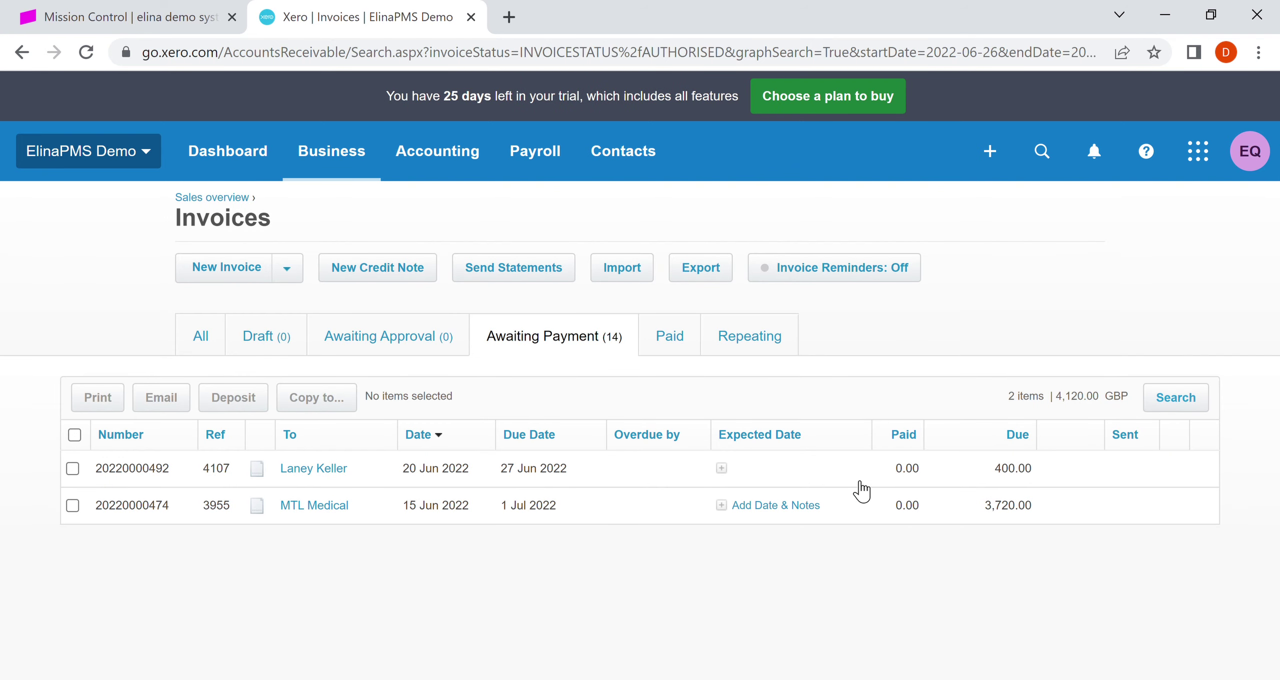
left_click(684, 336)
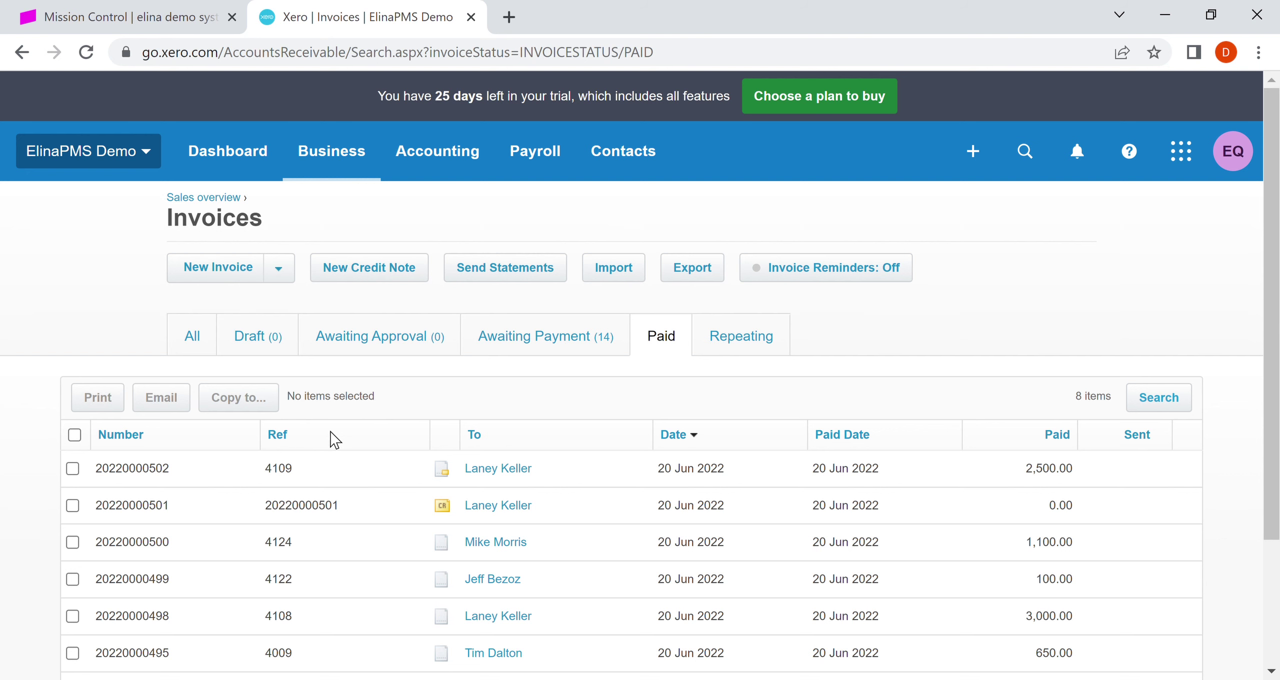
scroll(337, 480, "down", 3)
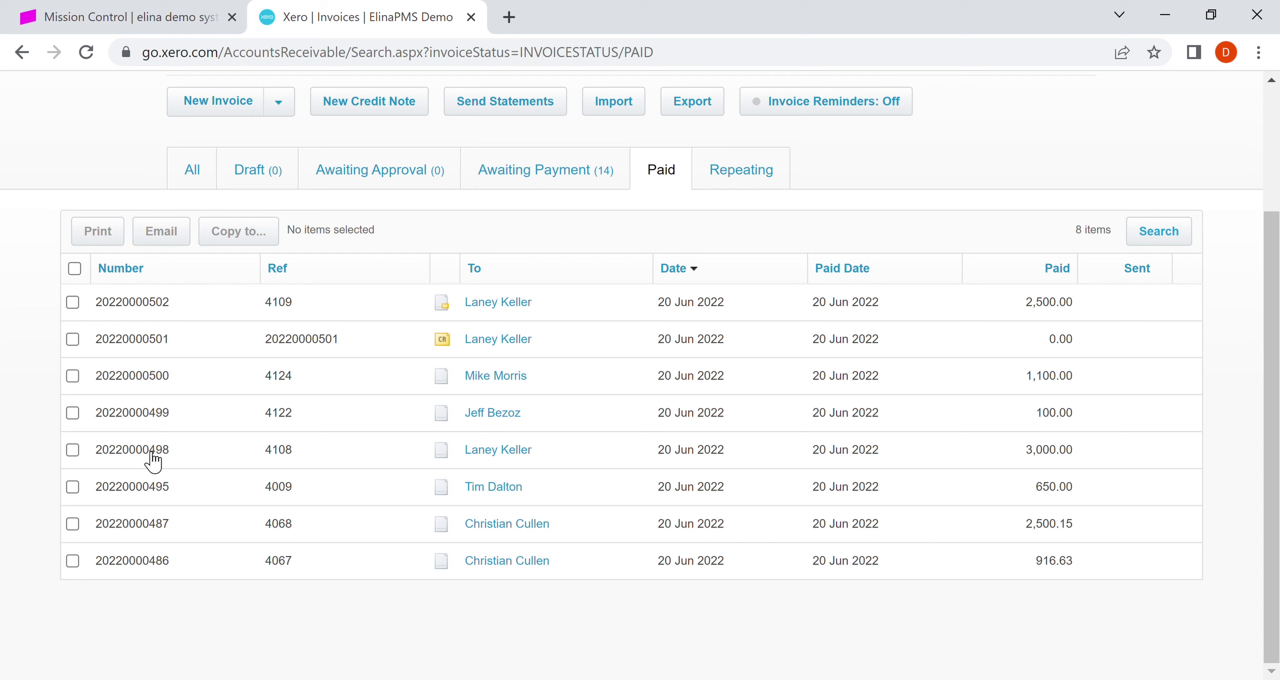
left_click(152, 419)
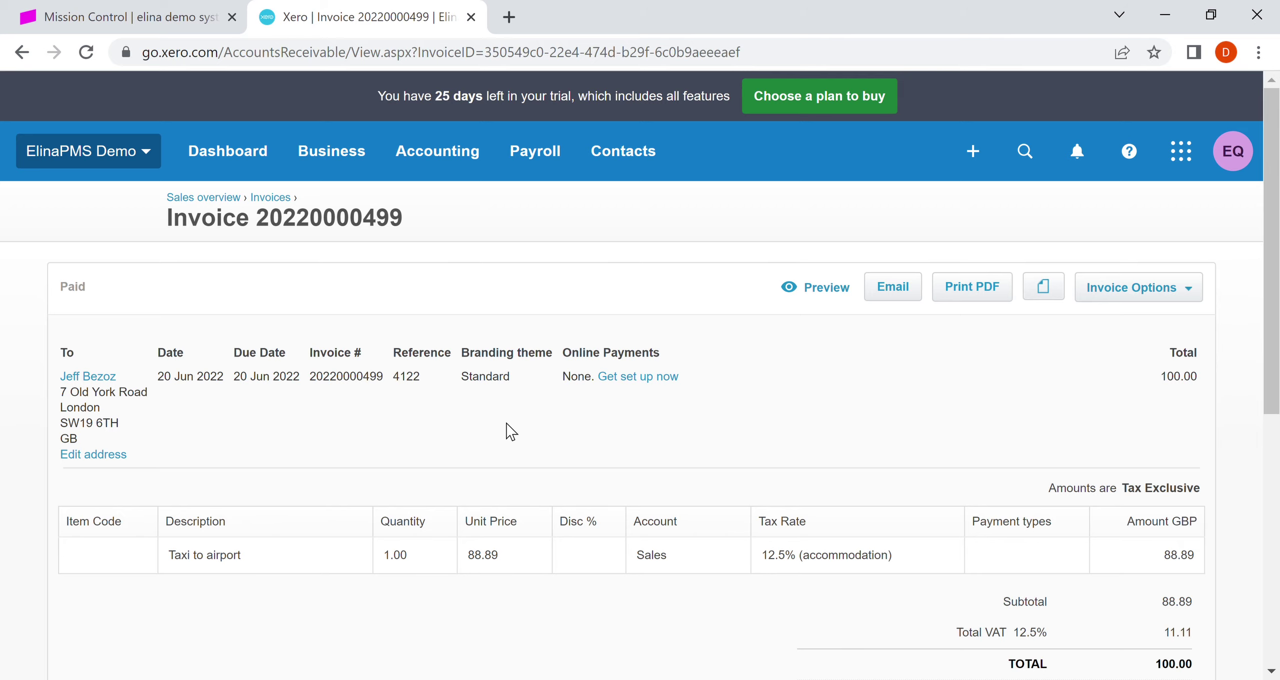
scroll(509, 432, "down", 2)
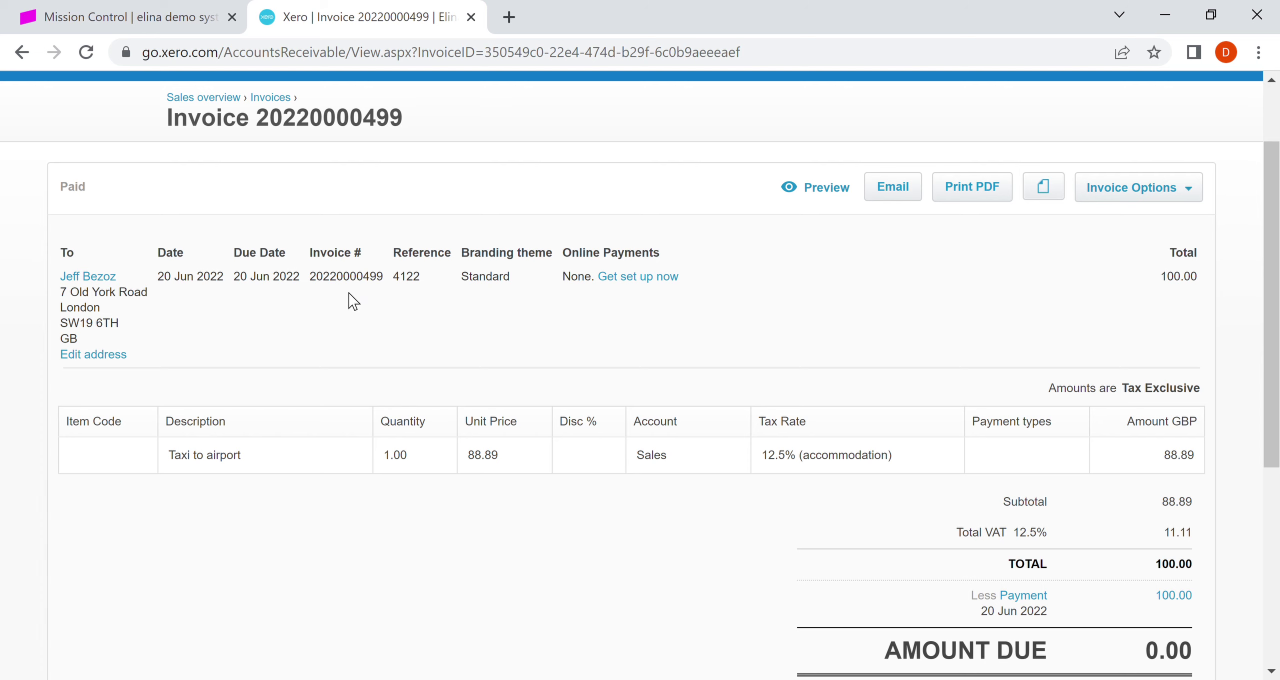
scroll(654, 395, "down", 5)
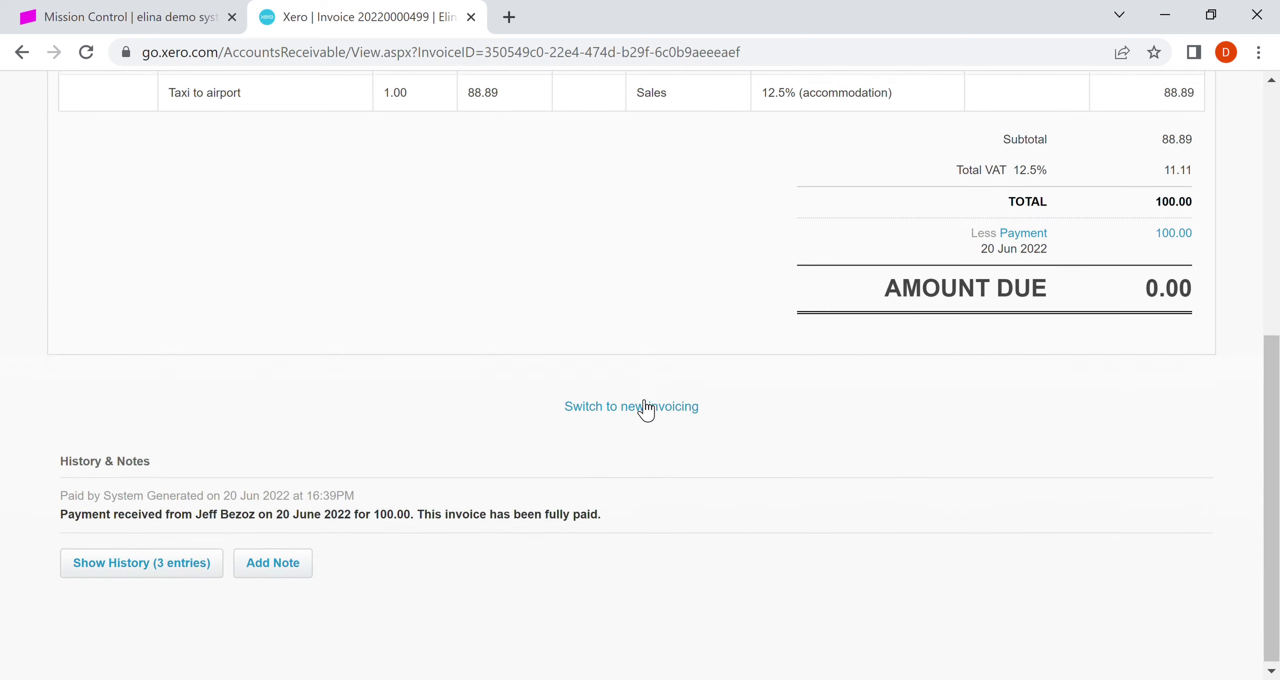
left_click(139, 561)
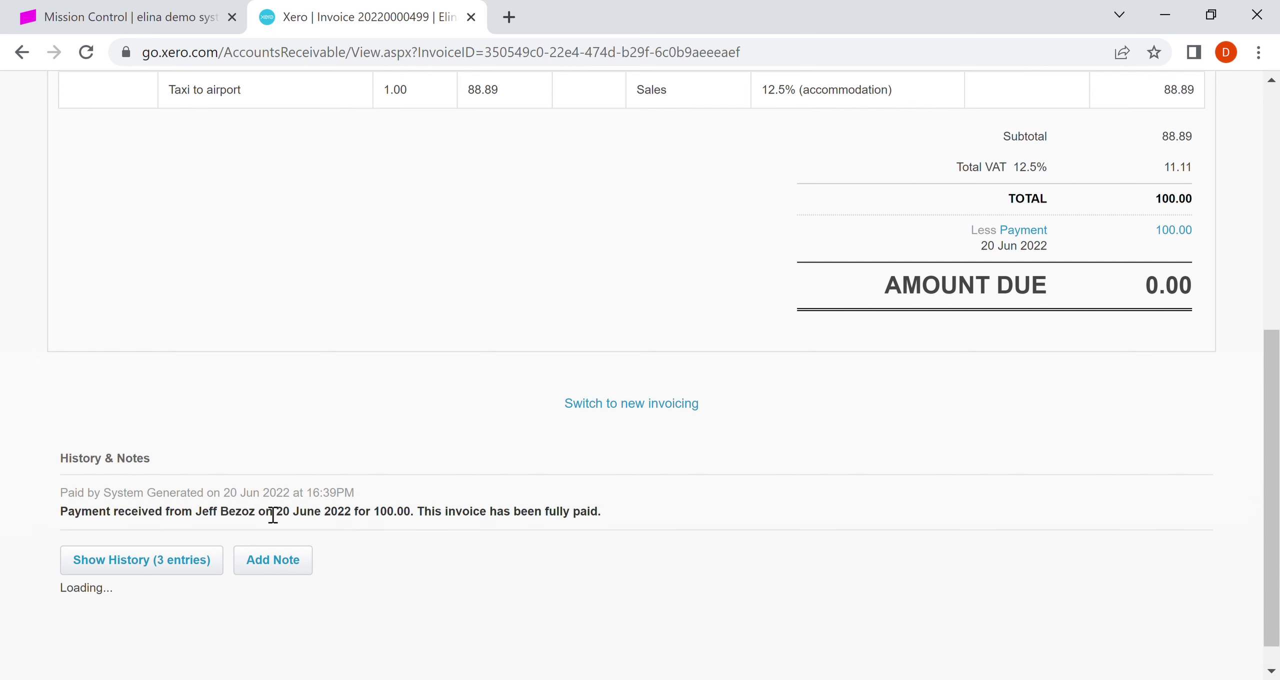
scroll(343, 460, "down", 3)
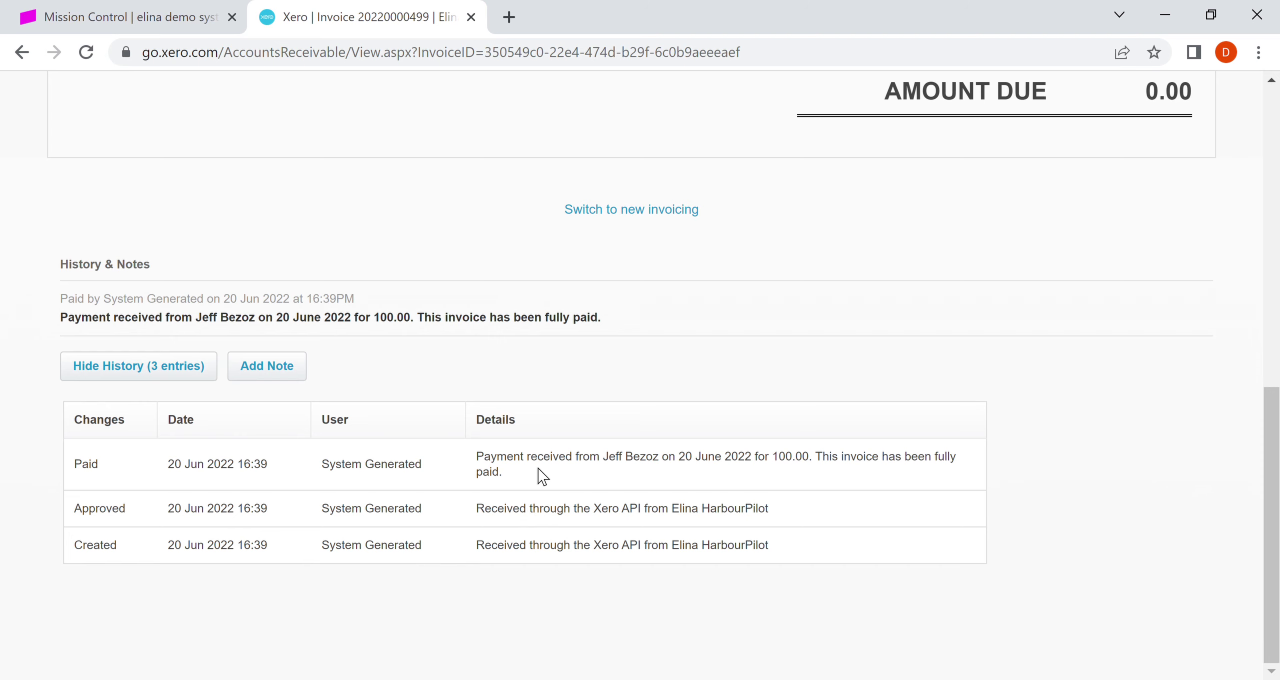
scroll(537, 477, "up", 10)
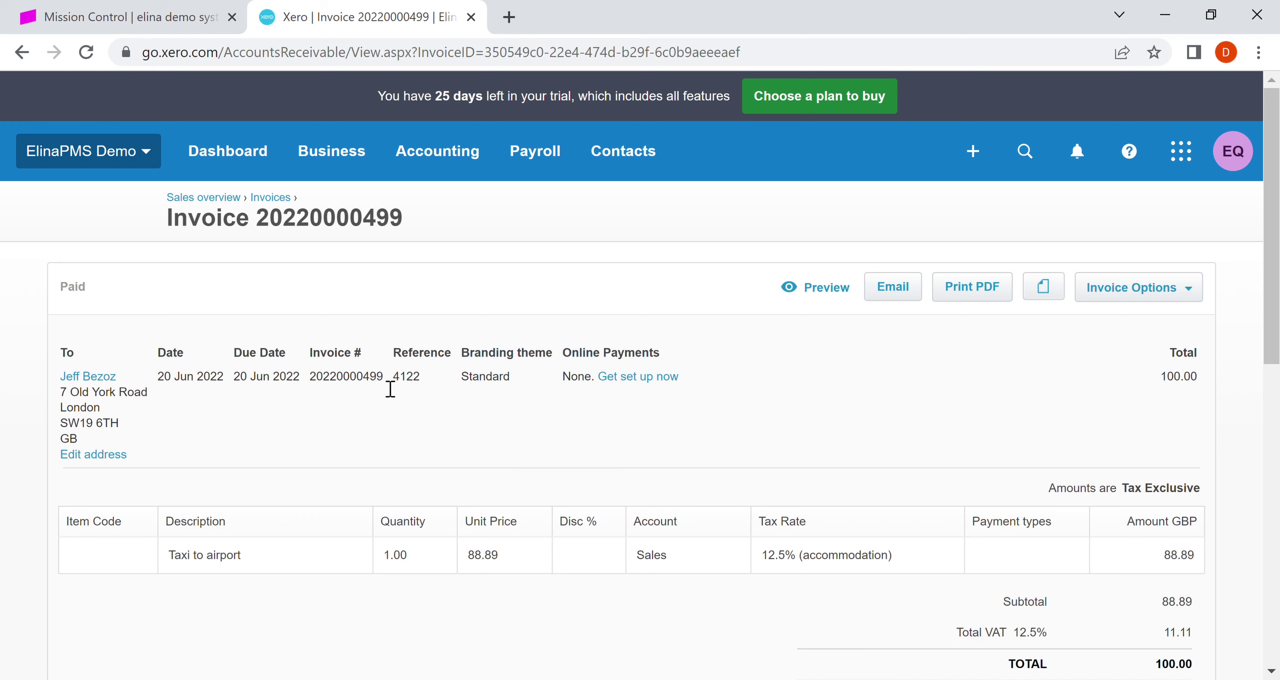
left_click_drag(392, 387, 323, 388)
key("ctrl+c")
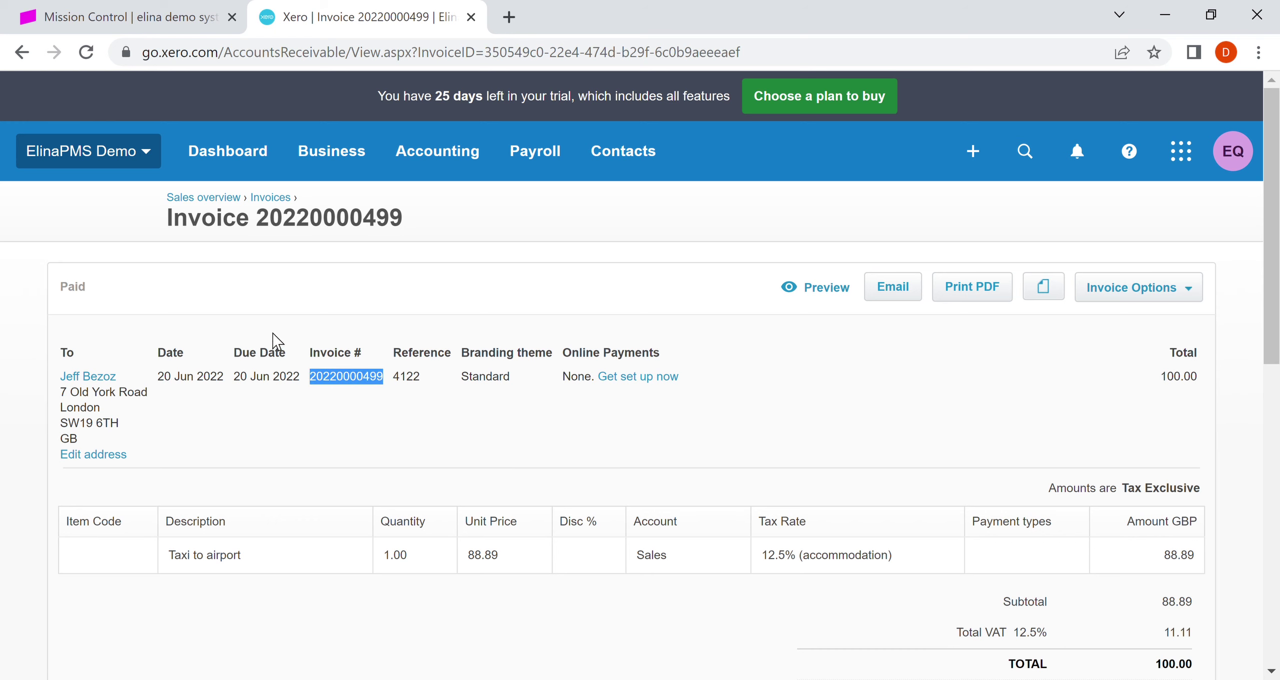
left_click(46, 15)
left_click(64, 102)
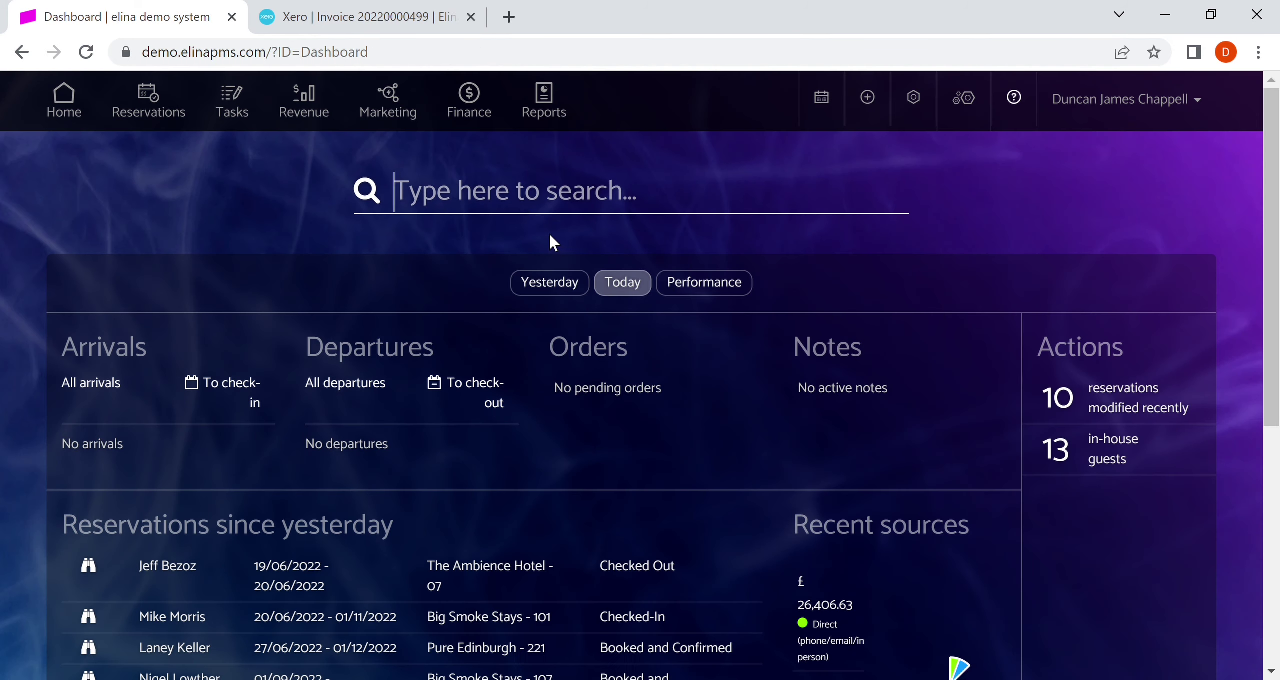
key("ctrl+v")
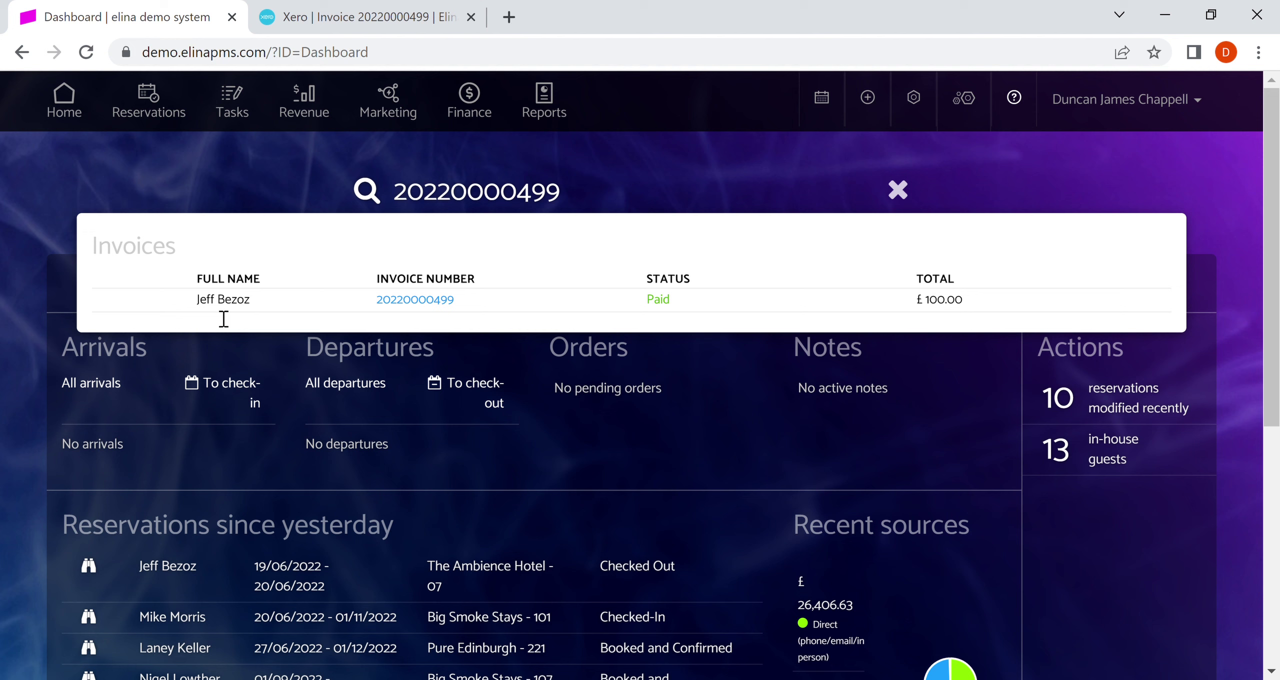
left_click(411, 300)
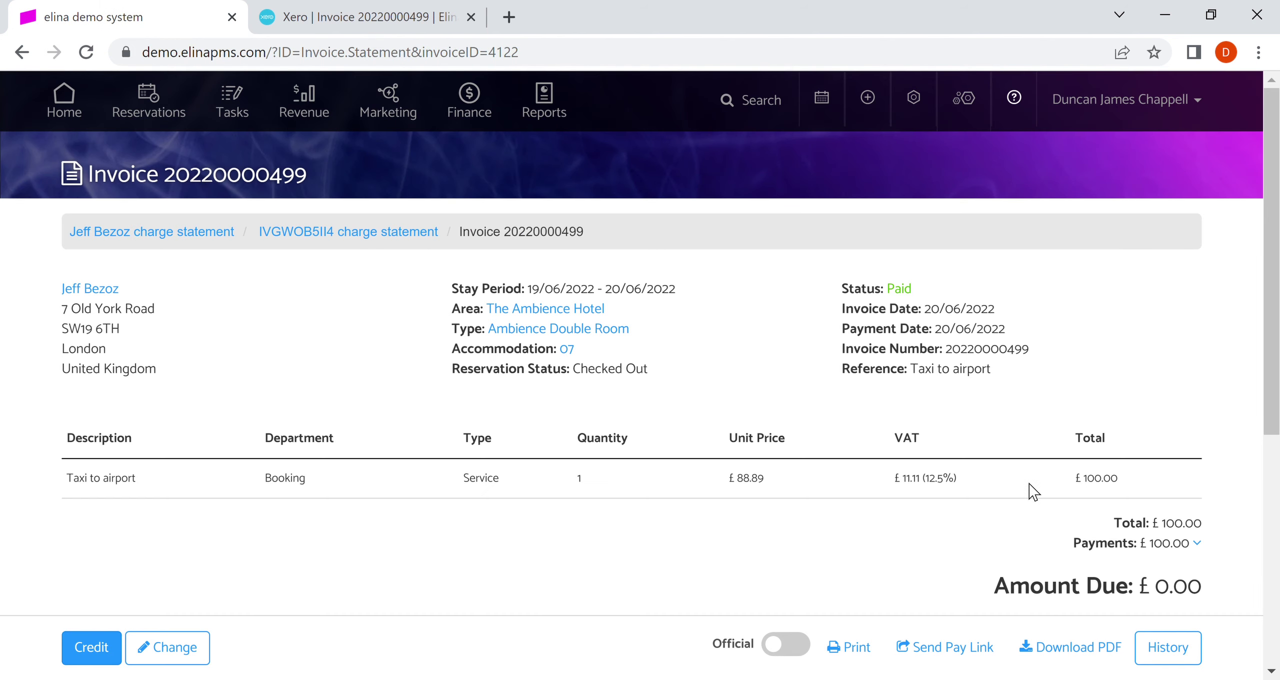
left_click(1199, 543)
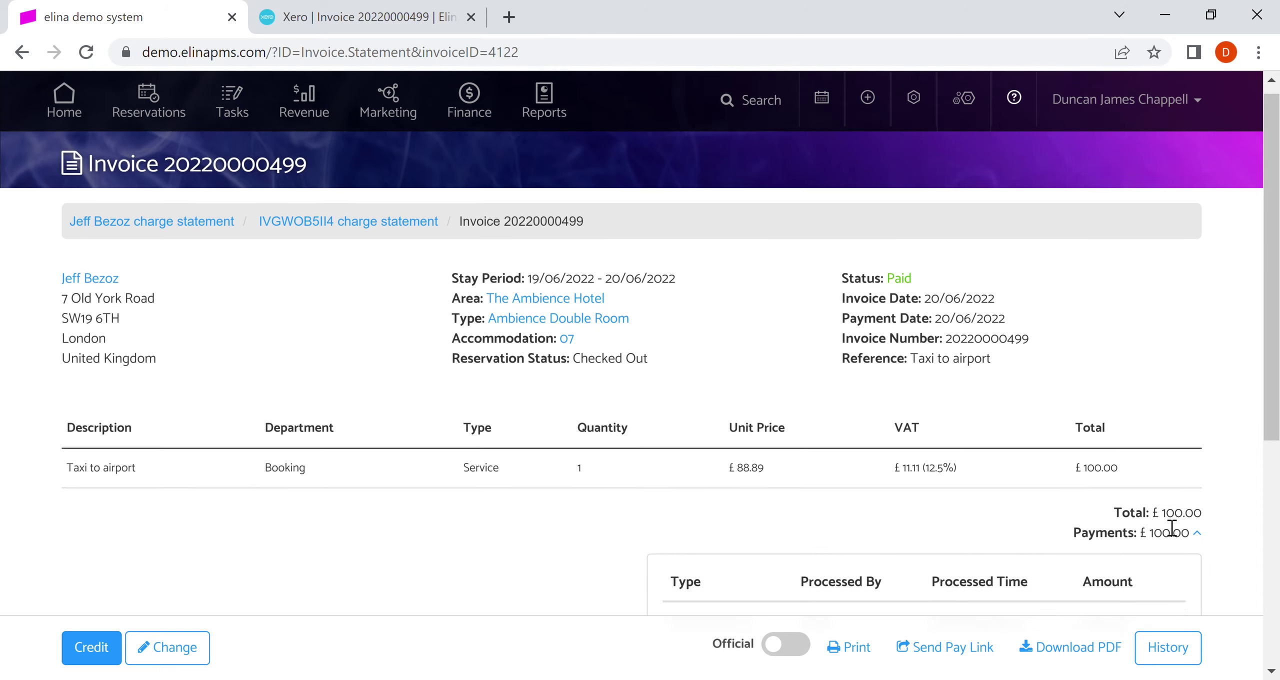
scroll(1066, 535, "down", 4)
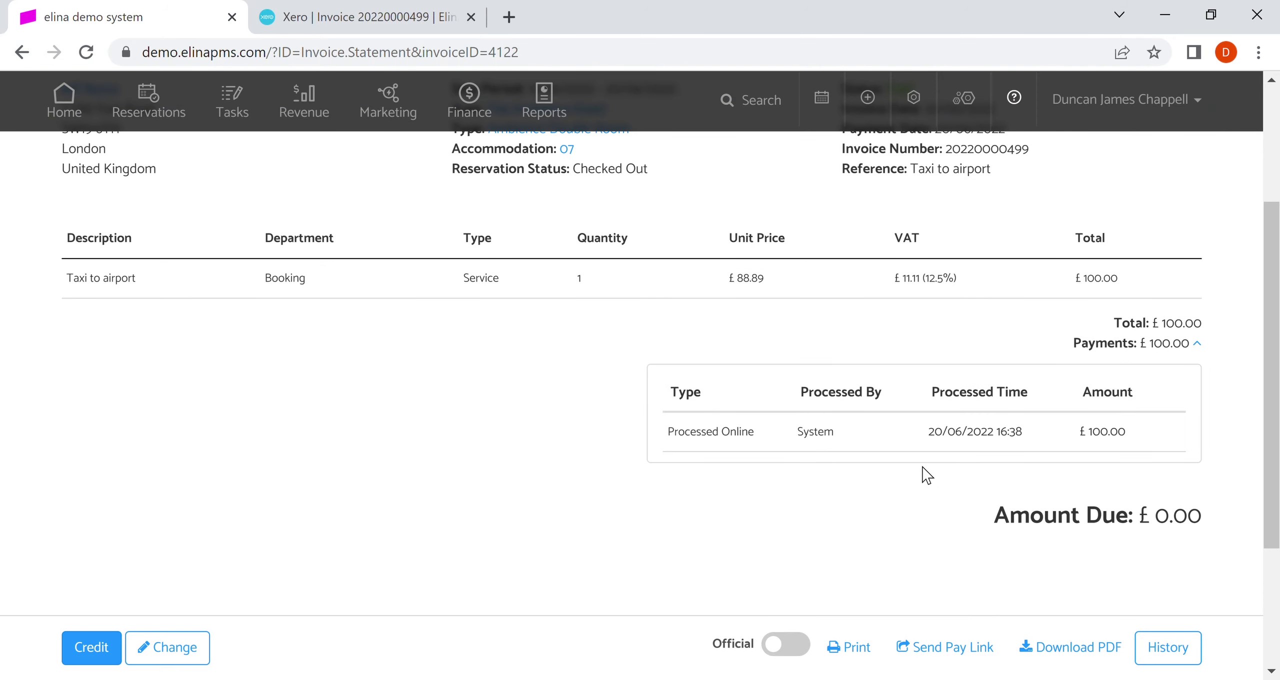
scroll(800, 453, "up", 2)
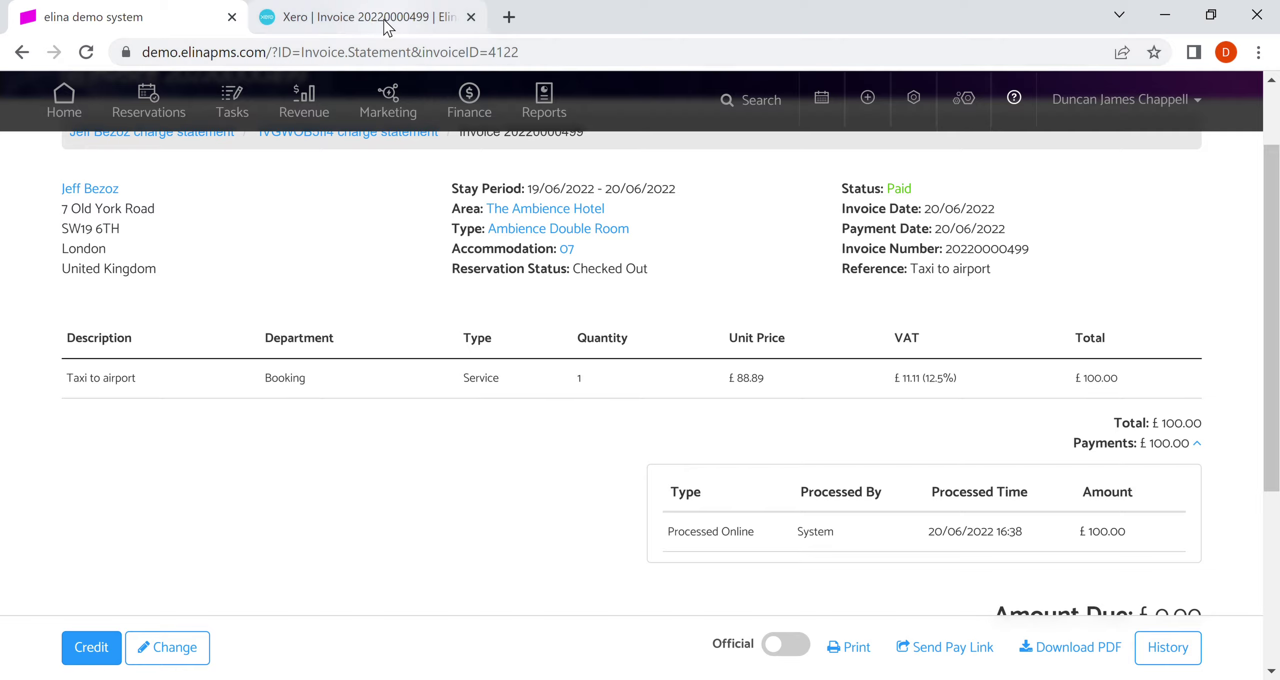
left_click(389, 29)
left_click(223, 157)
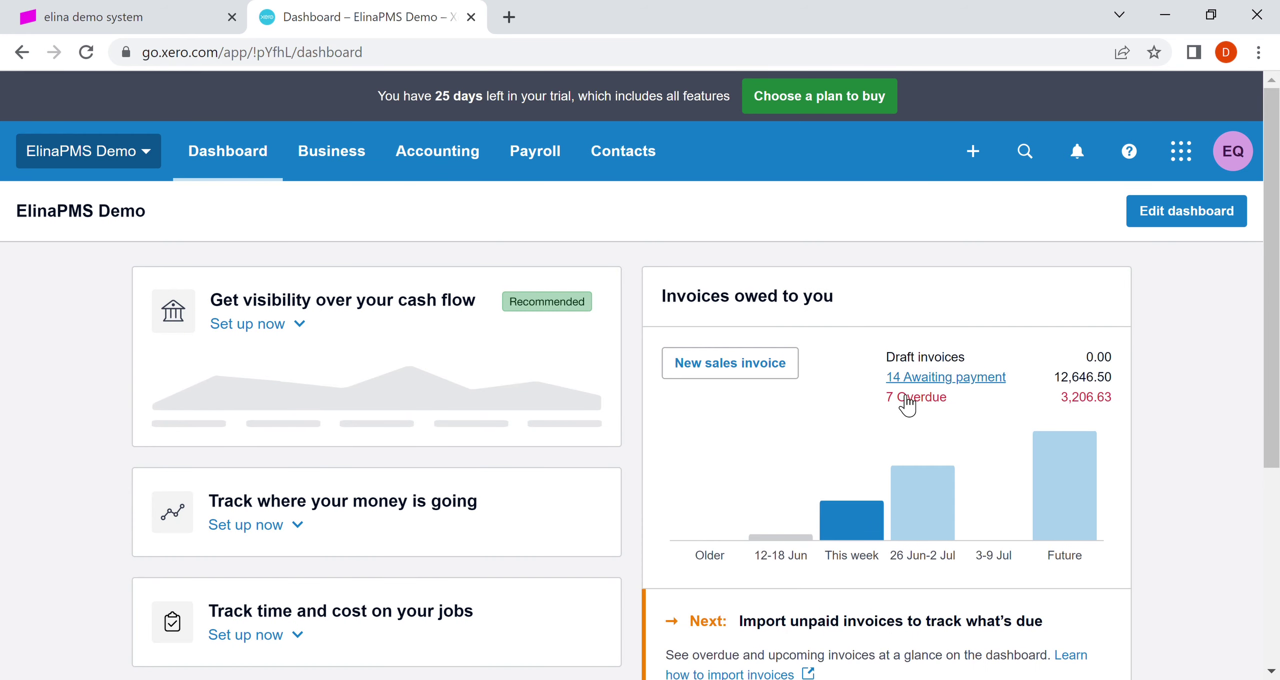
left_click(940, 508)
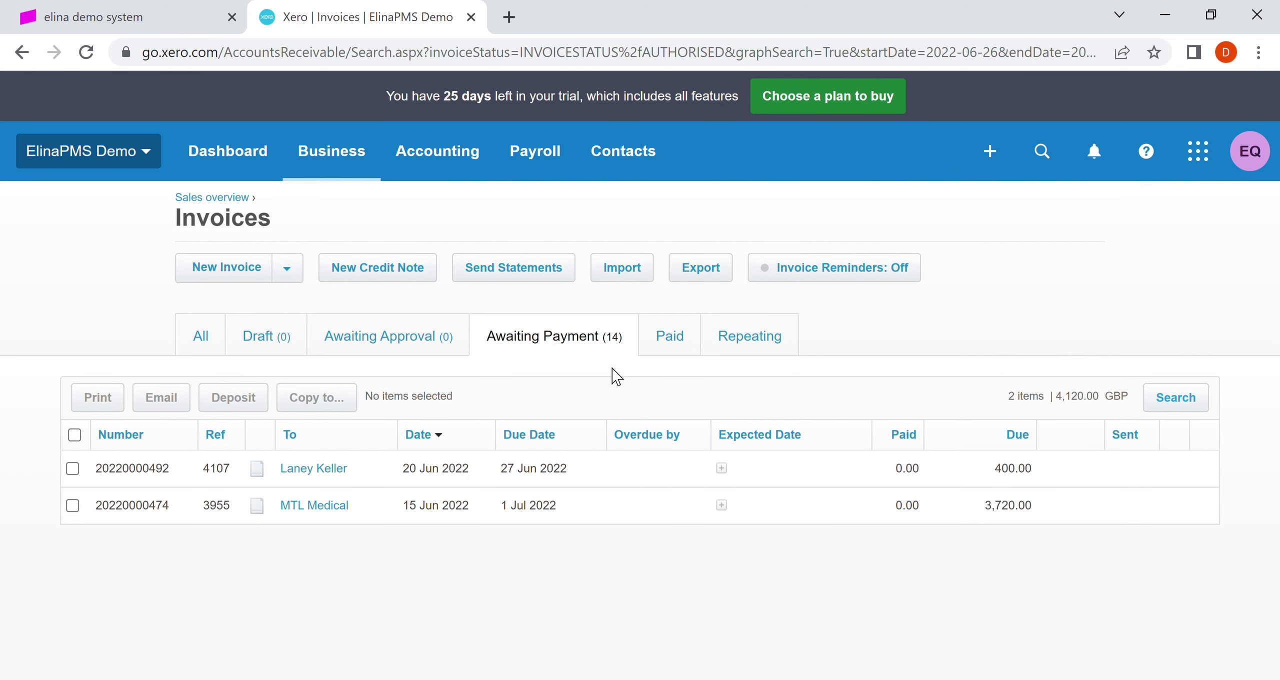
left_click(664, 340)
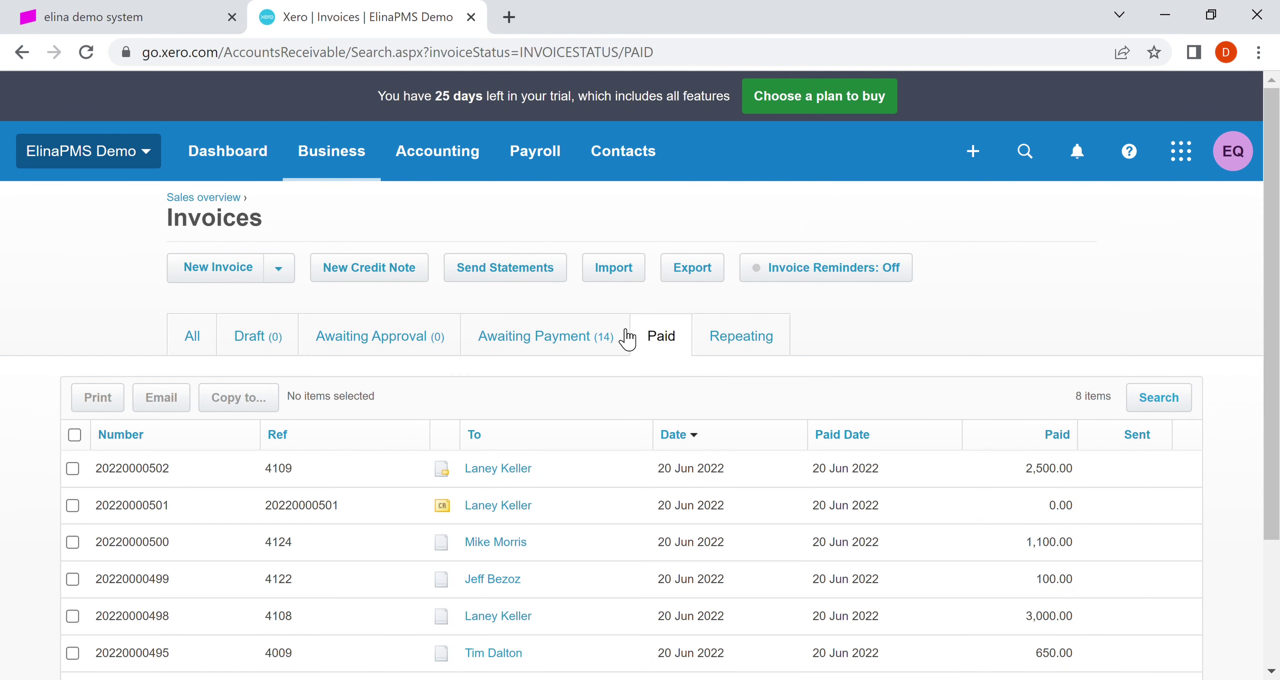
scroll(229, 475, "down", 2)
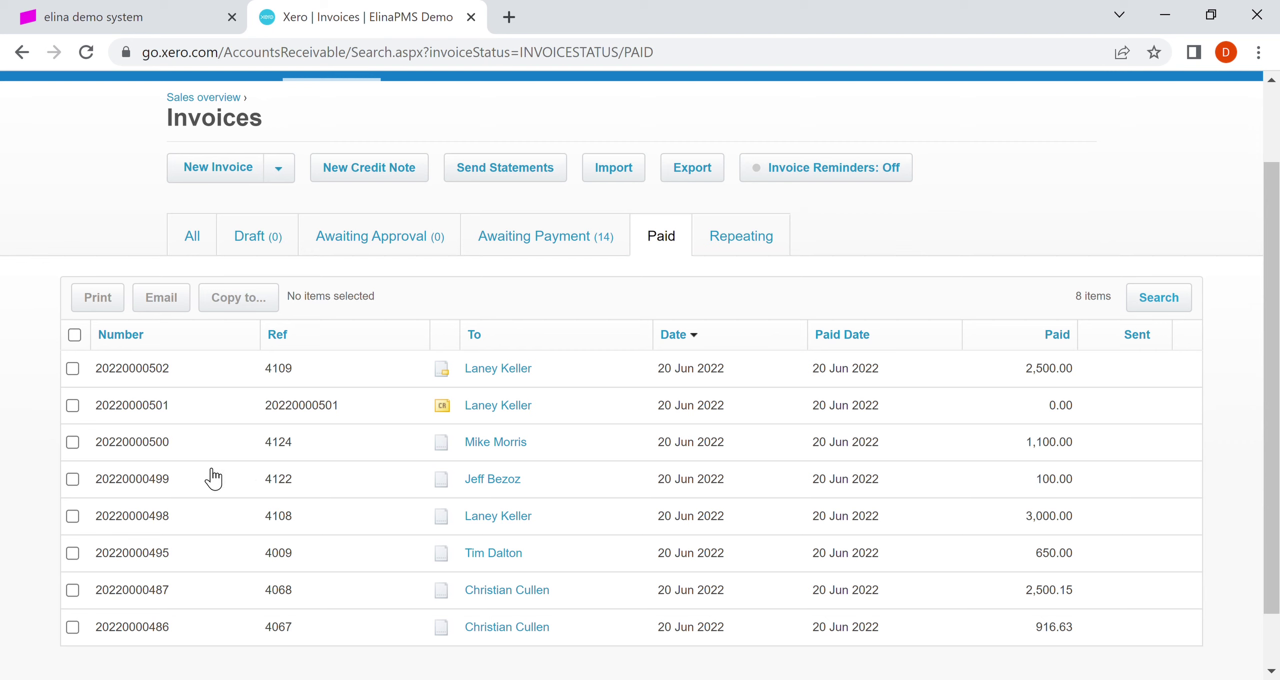
left_click(158, 526)
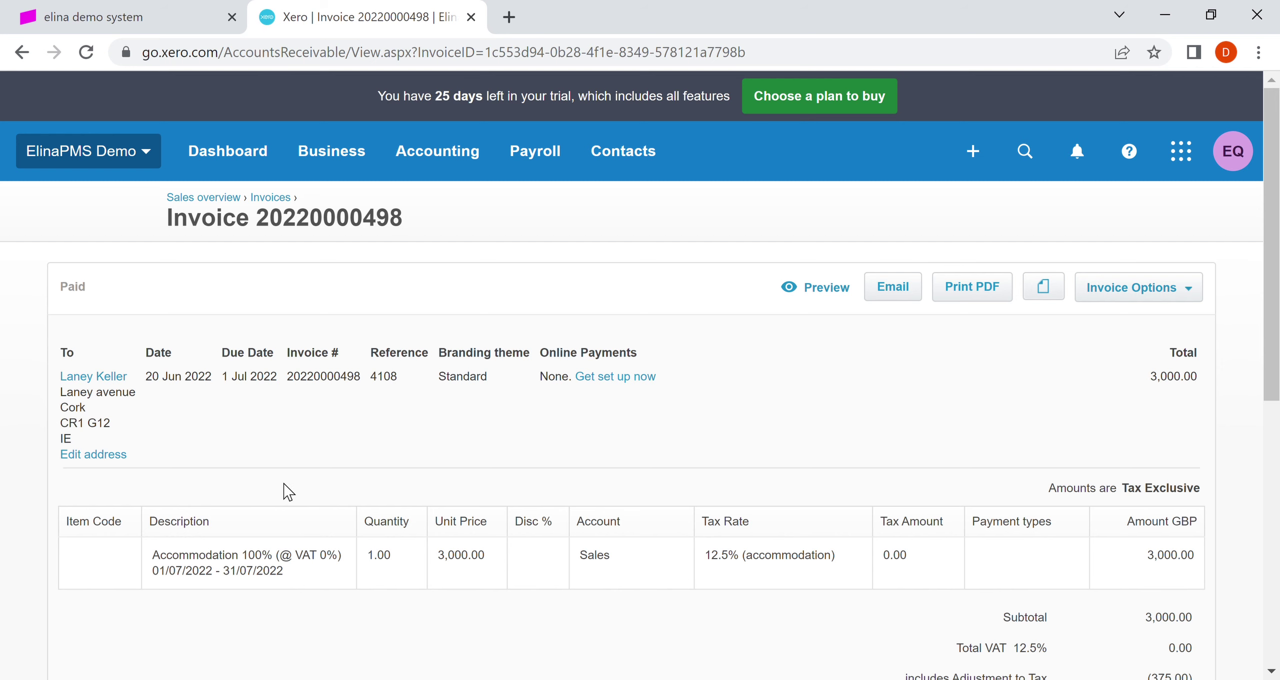
scroll(791, 558, "down", 2)
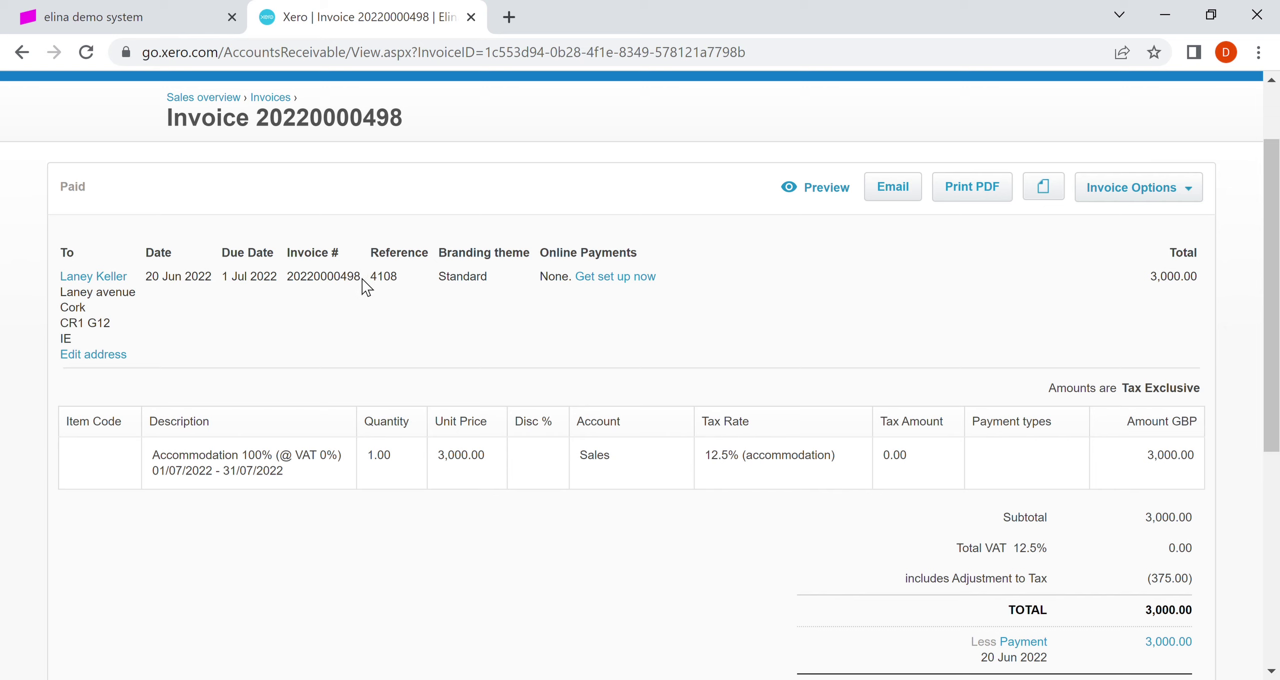
left_click_drag(370, 289, 302, 290)
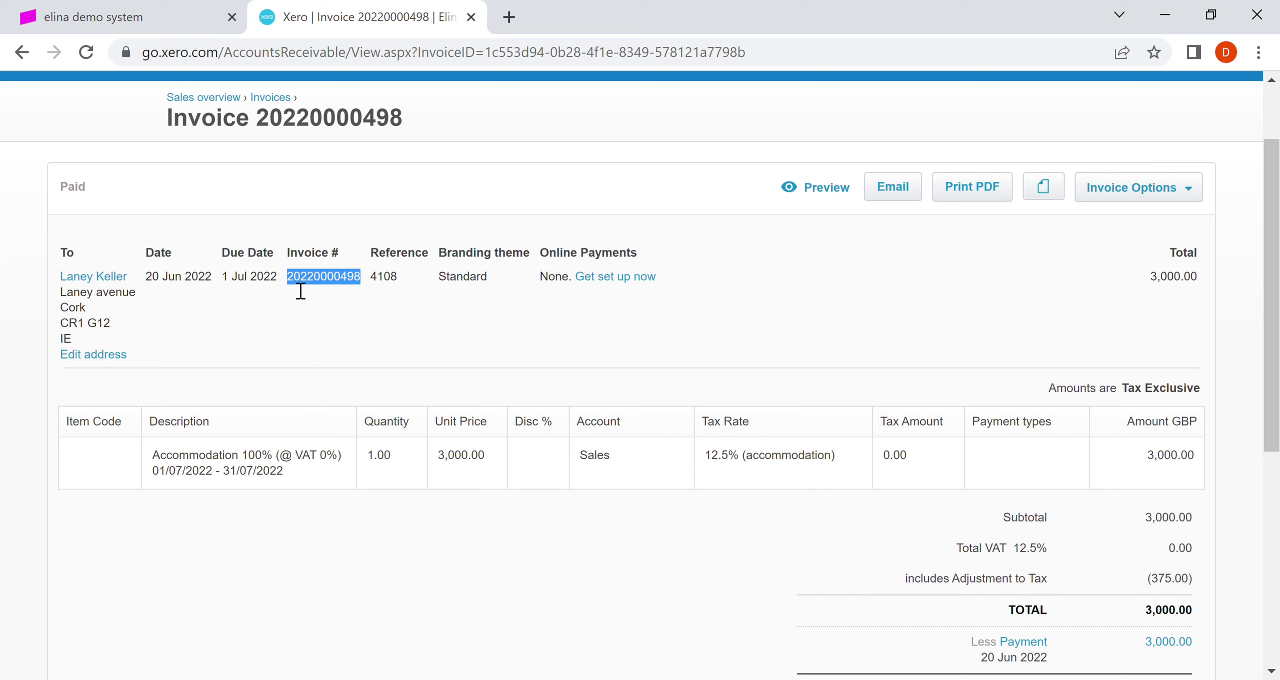
scroll(390, 332, "down", 8)
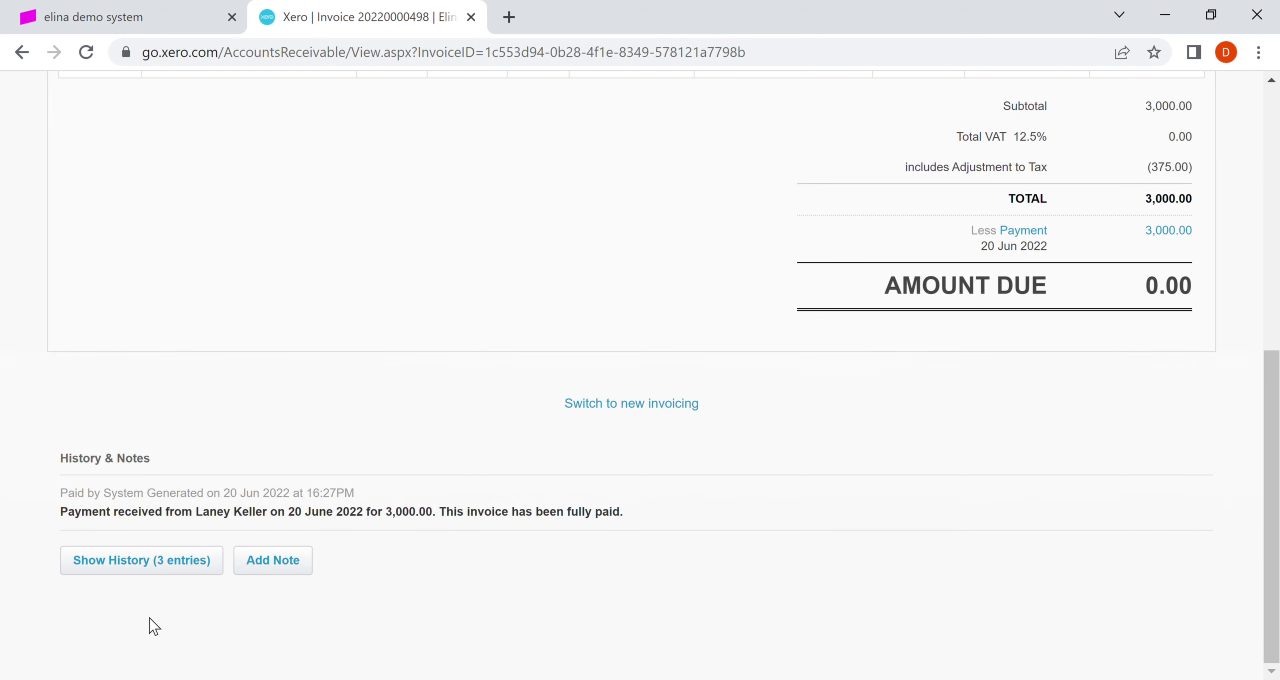
left_click(159, 564)
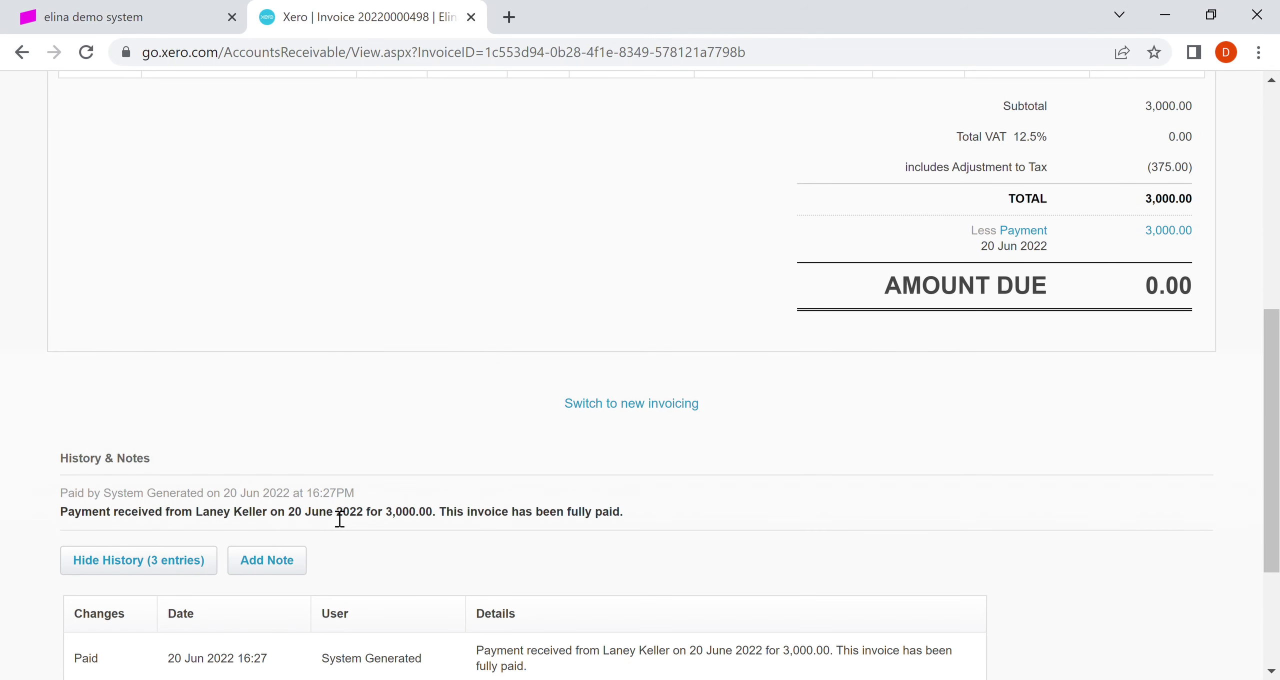
scroll(339, 519, "down", 2)
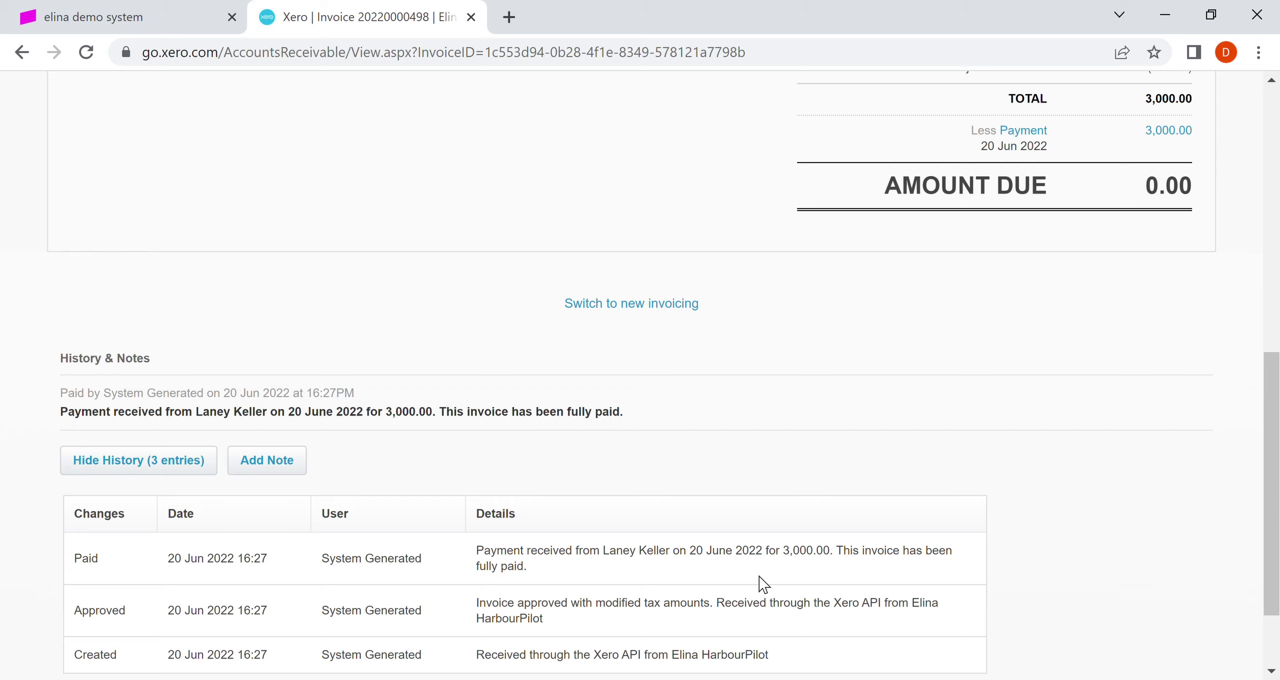
scroll(675, 563, "up", 8)
left_click(70, 16)
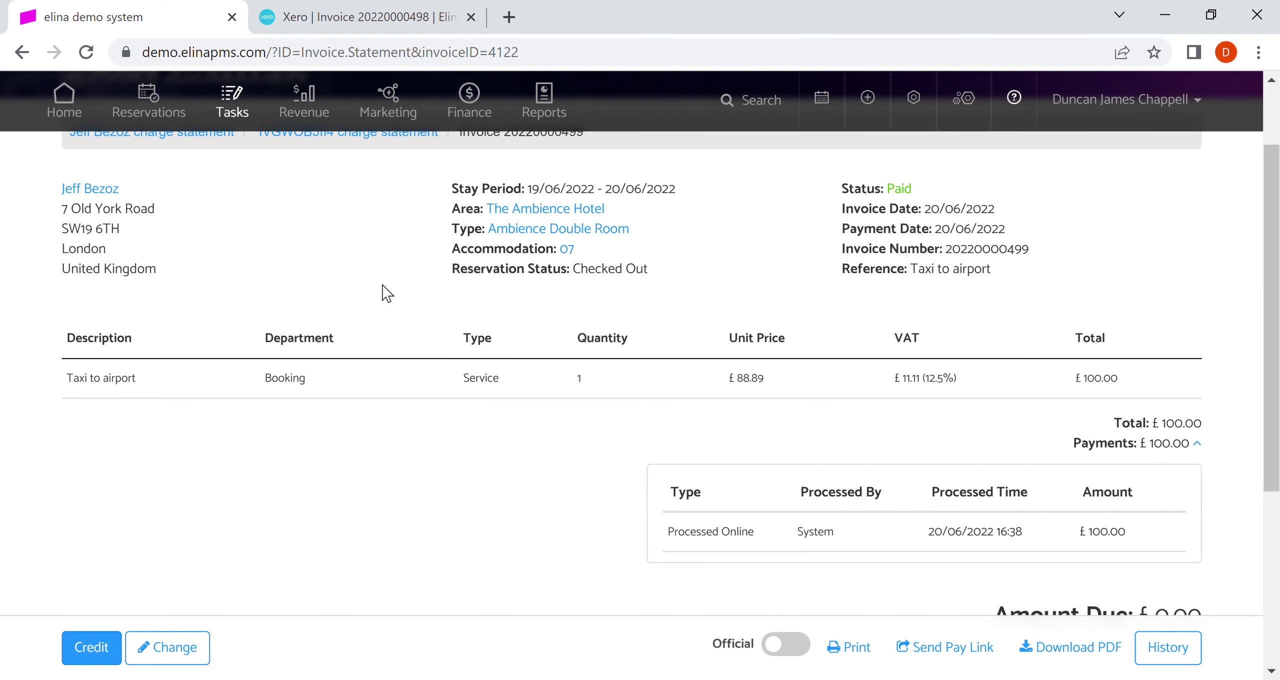
scroll(838, 137, "up", 2)
left_click(765, 103)
key("ctrl+v")
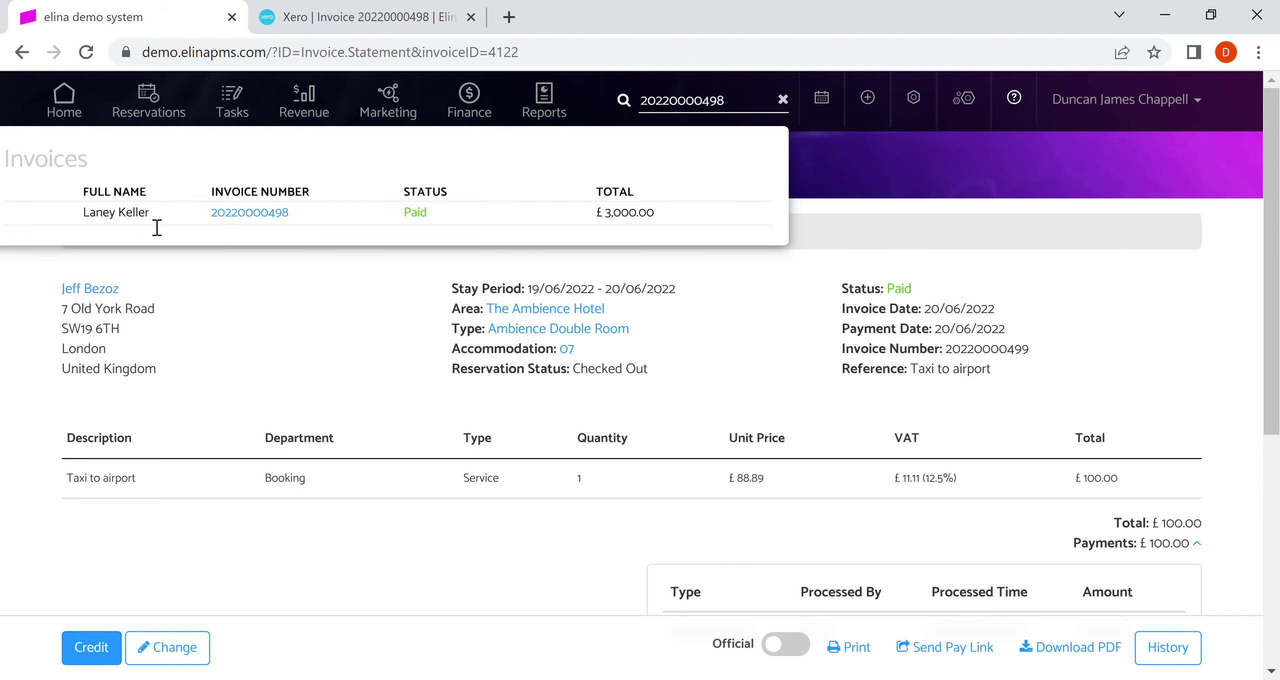
left_click(265, 216)
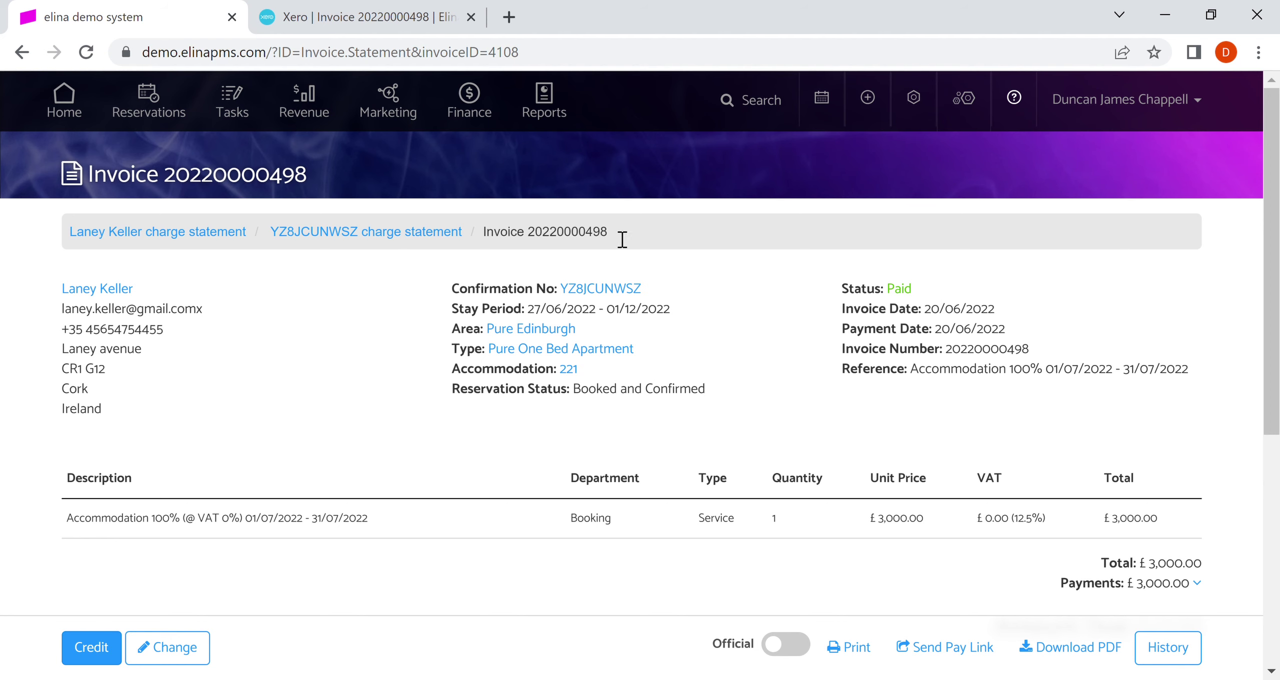
left_click(414, 244)
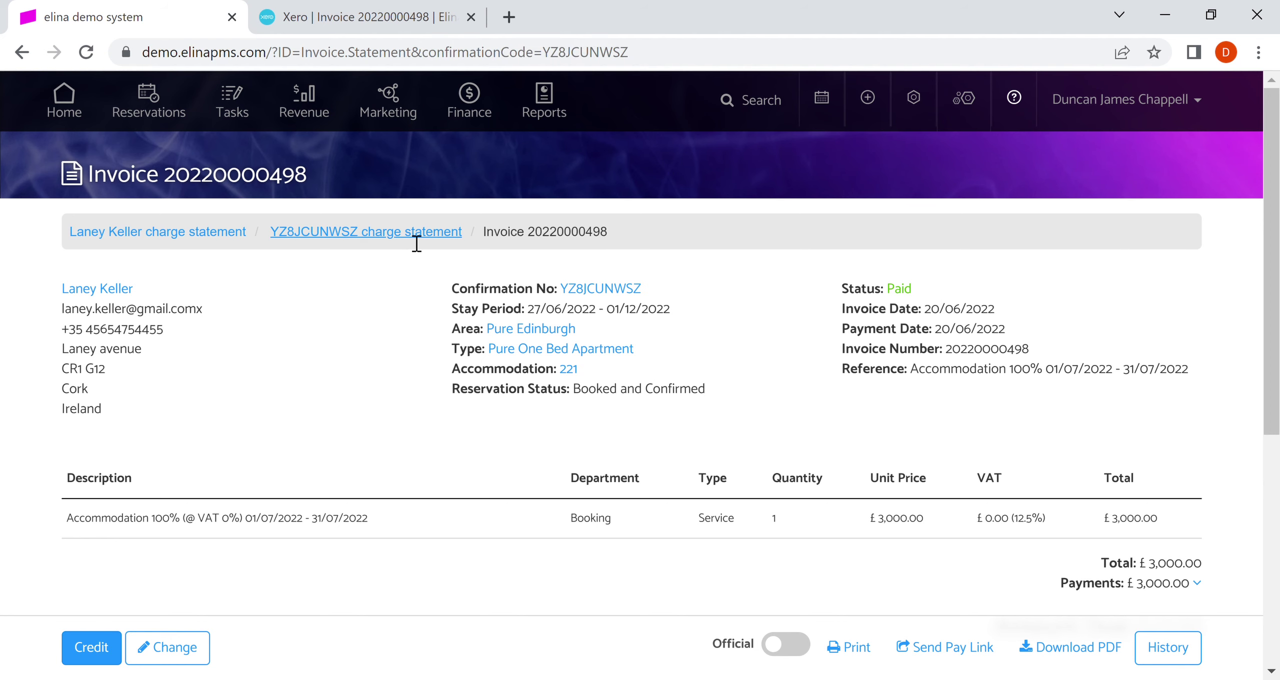
scroll(332, 400, "down", 2)
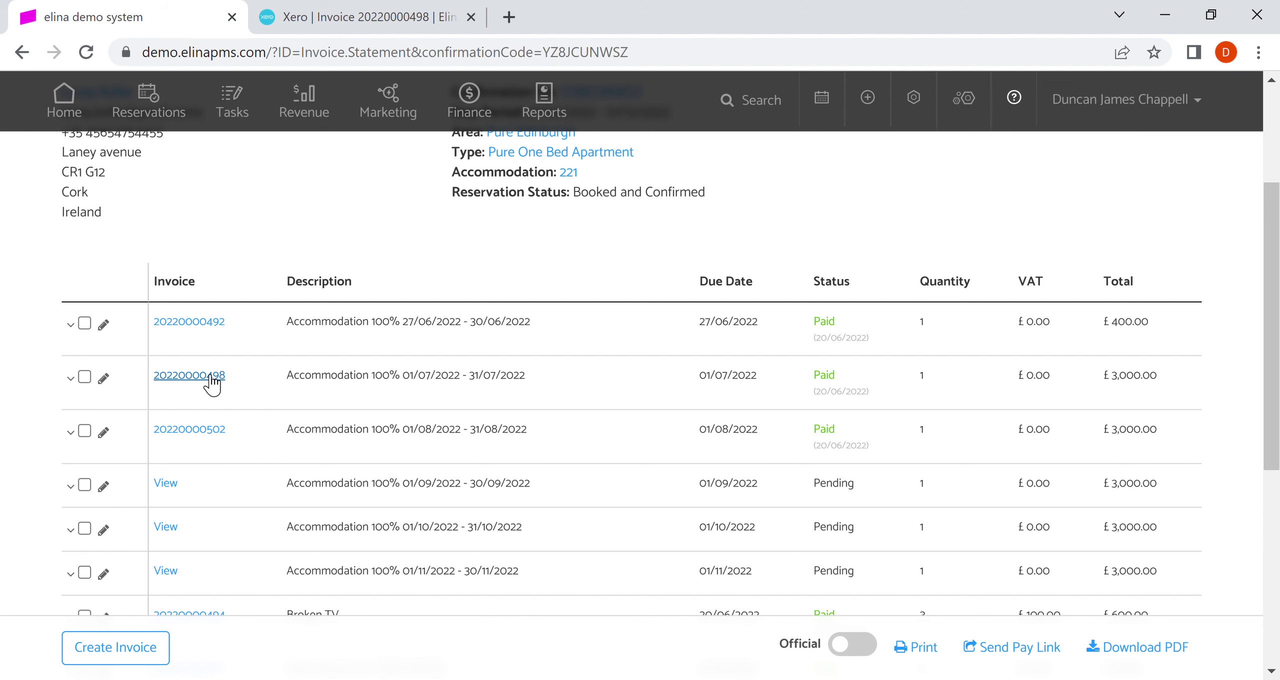
left_click(210, 376)
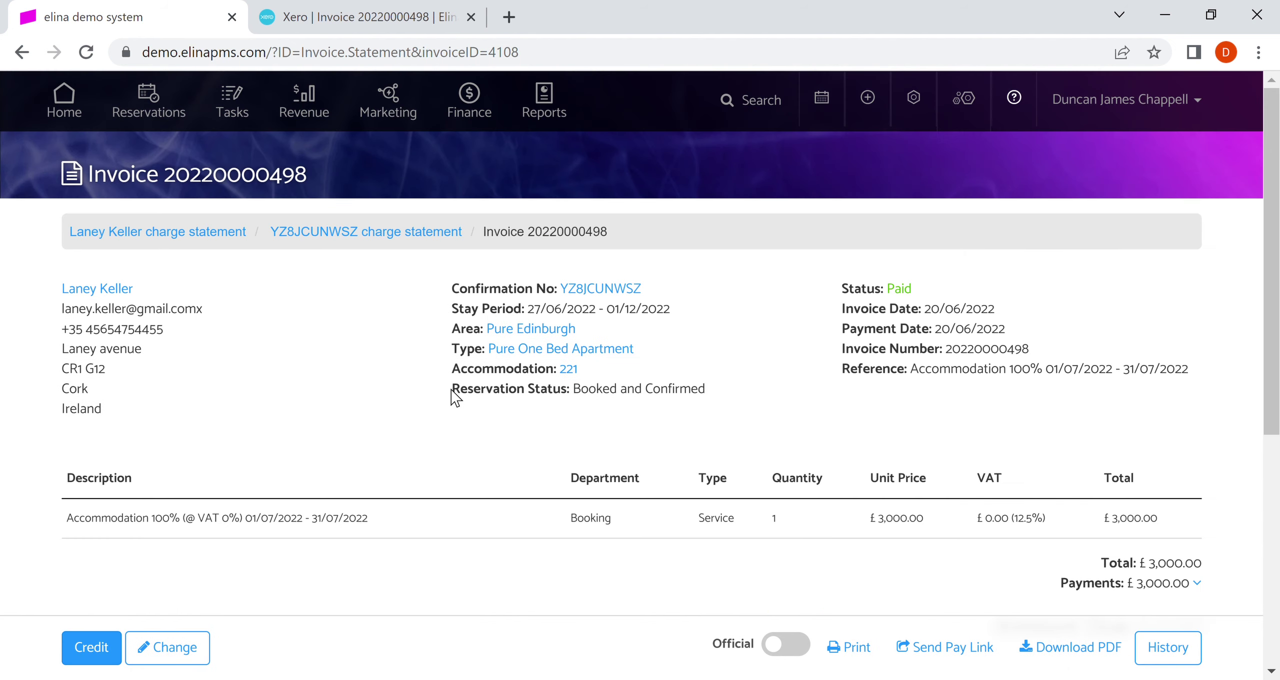
scroll(452, 400, "down", 2)
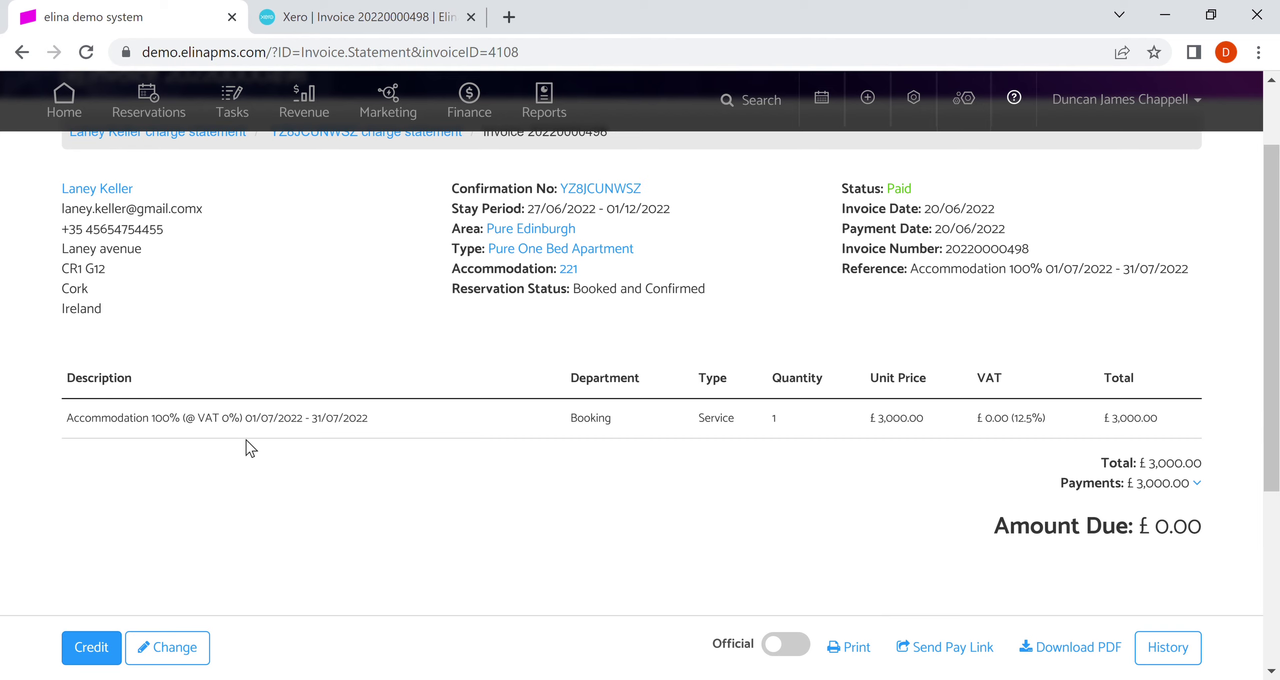
scroll(437, 403, "up", 2)
left_click(570, 369)
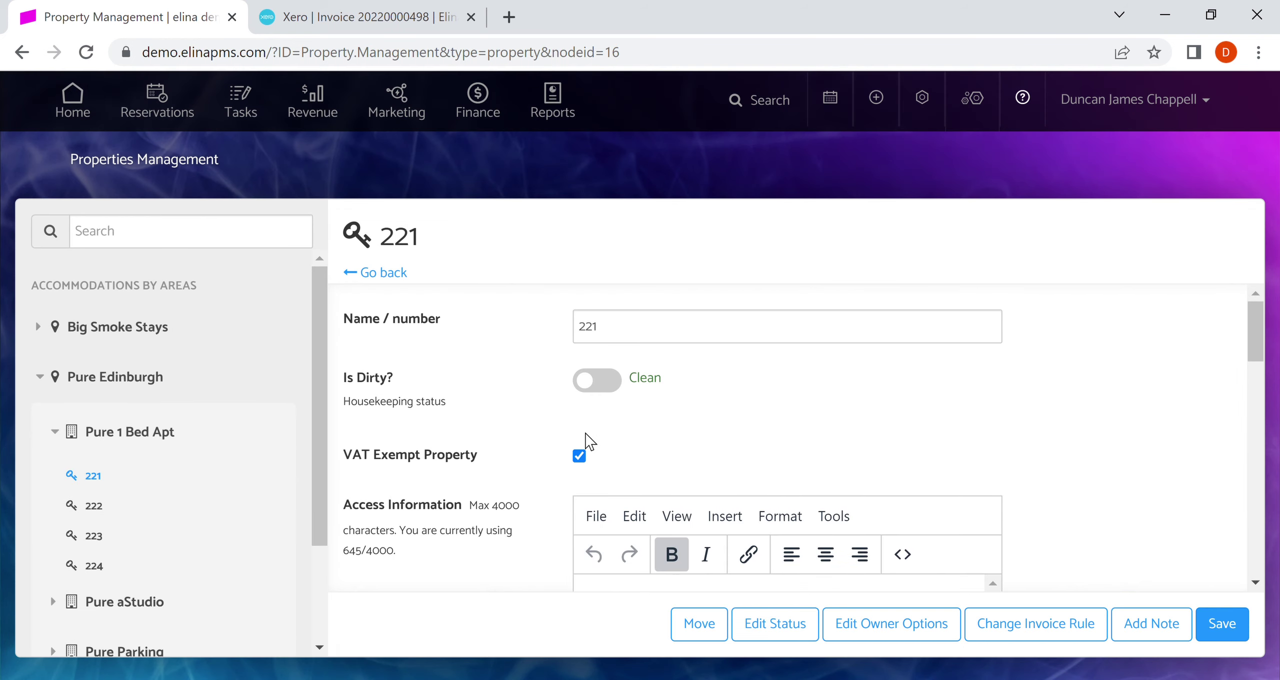
left_click(22, 52)
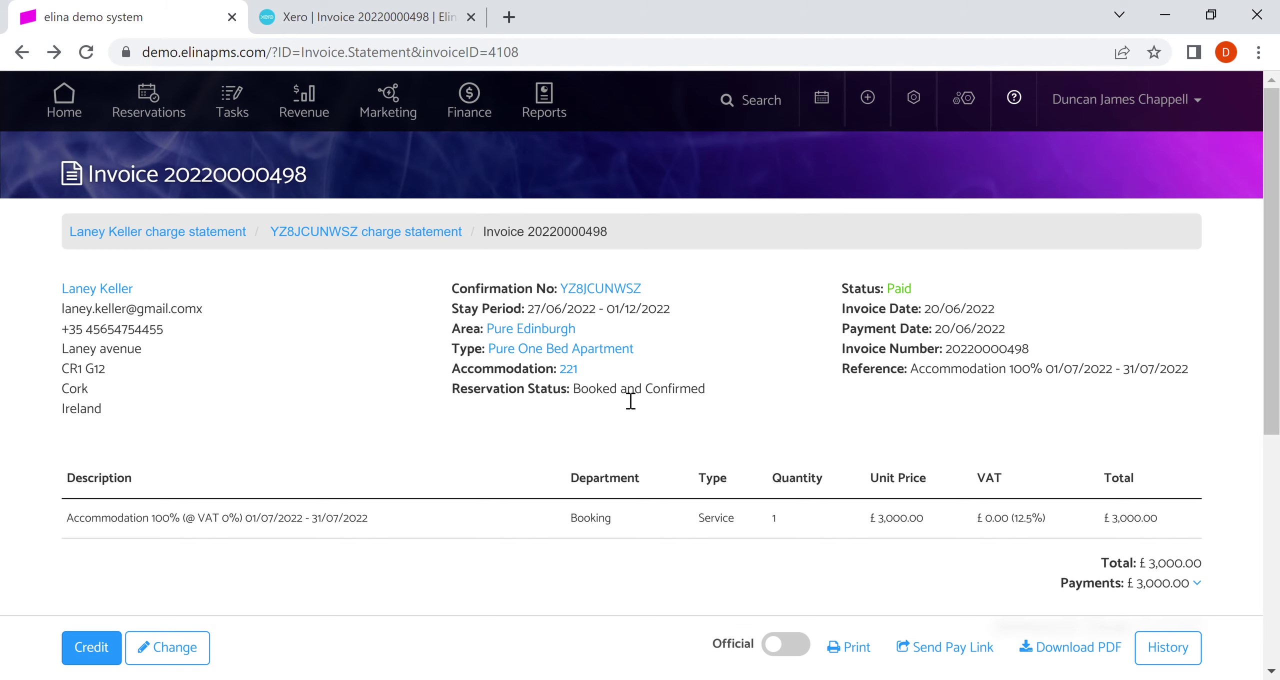
scroll(628, 400, "down", 3)
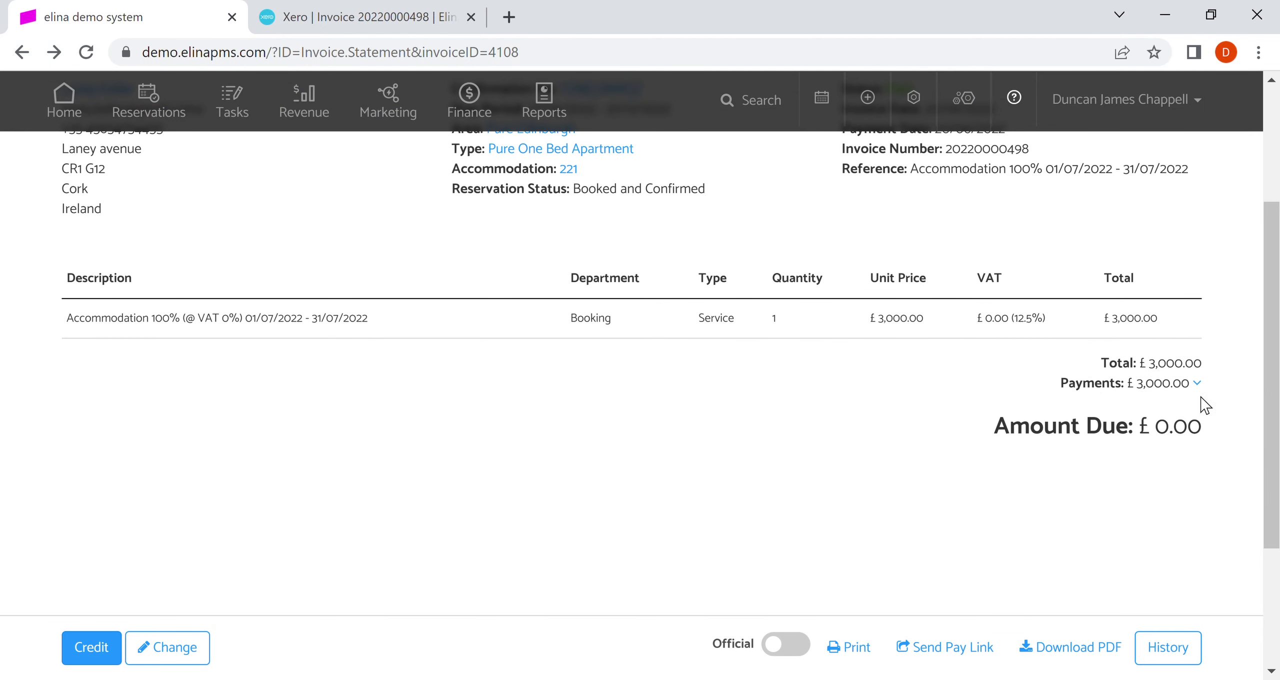
left_click(1197, 384)
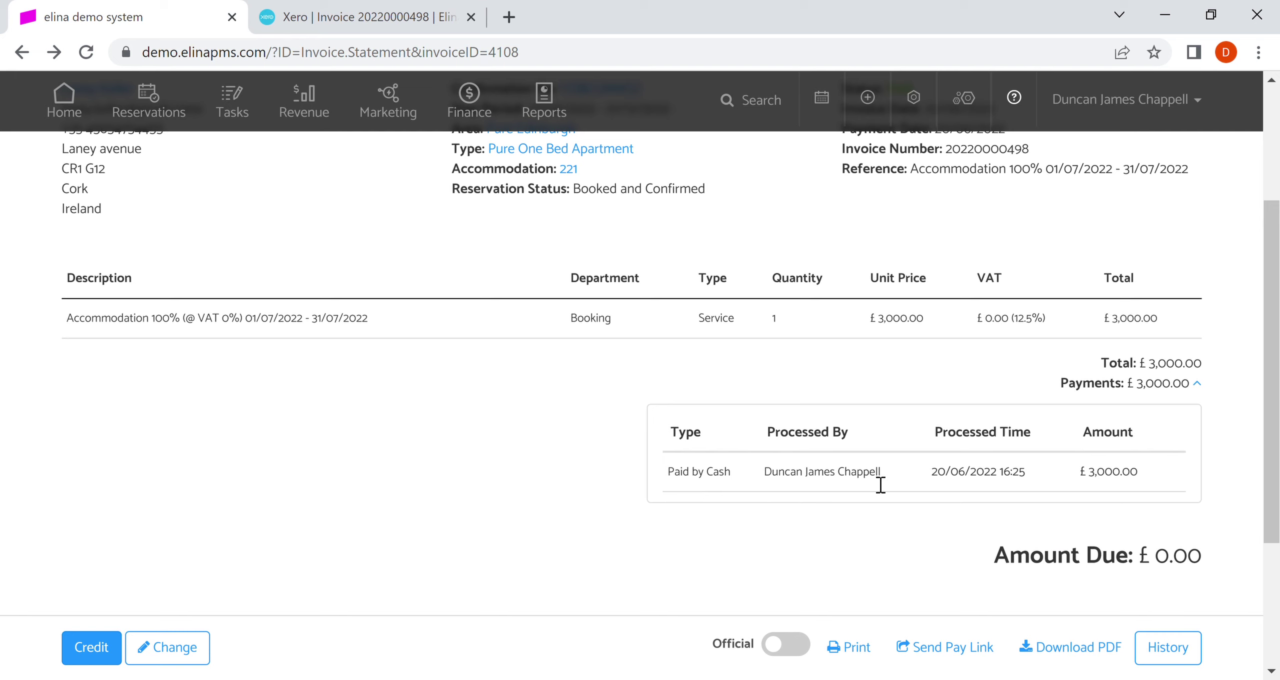
left_click_drag(886, 471, 764, 472)
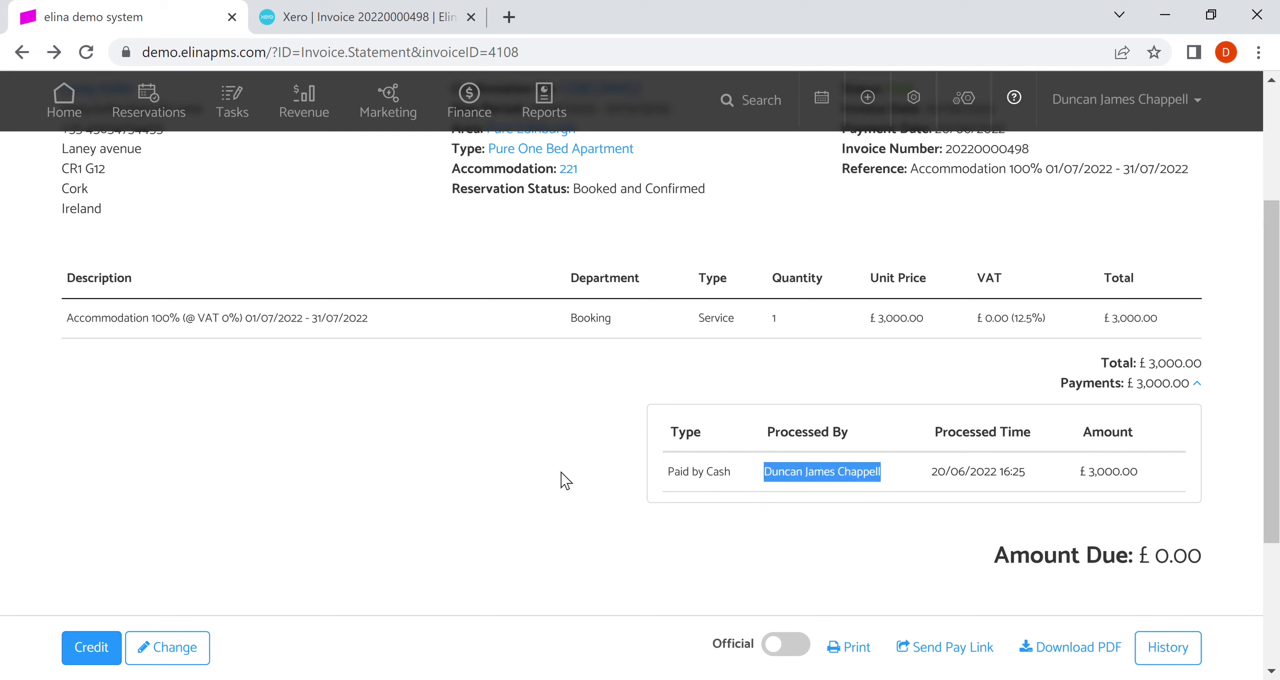
left_click(366, 22)
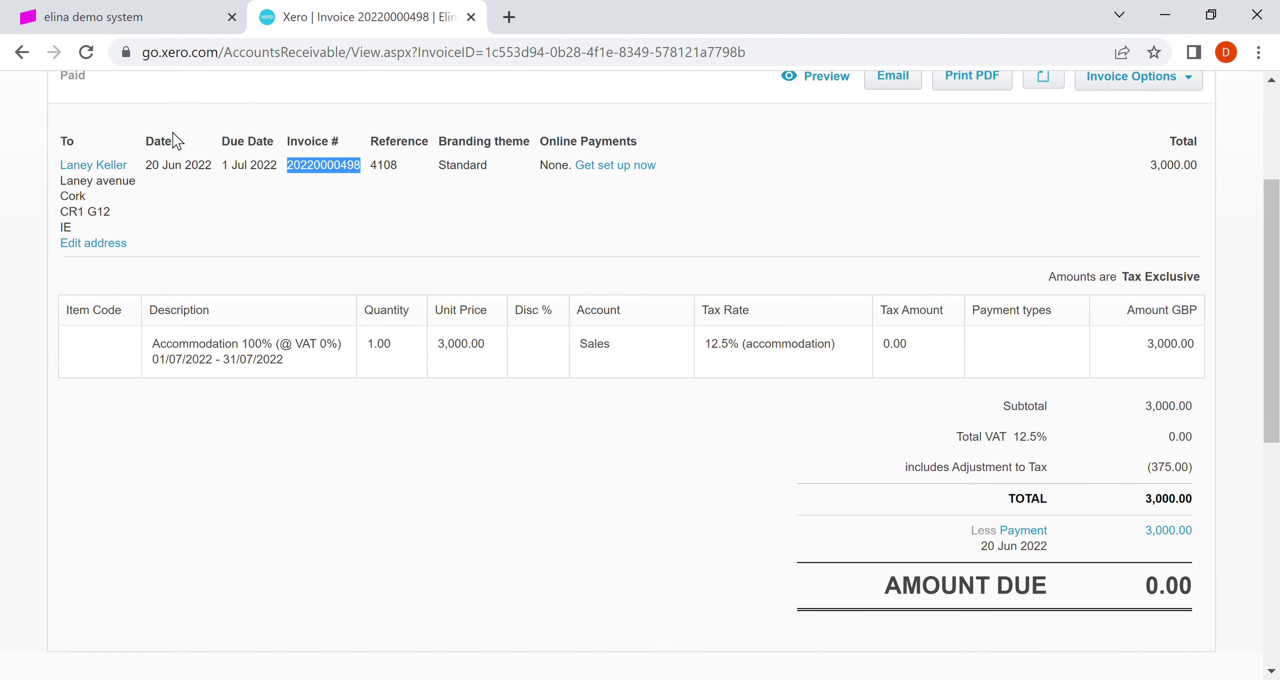
left_click(15, 55)
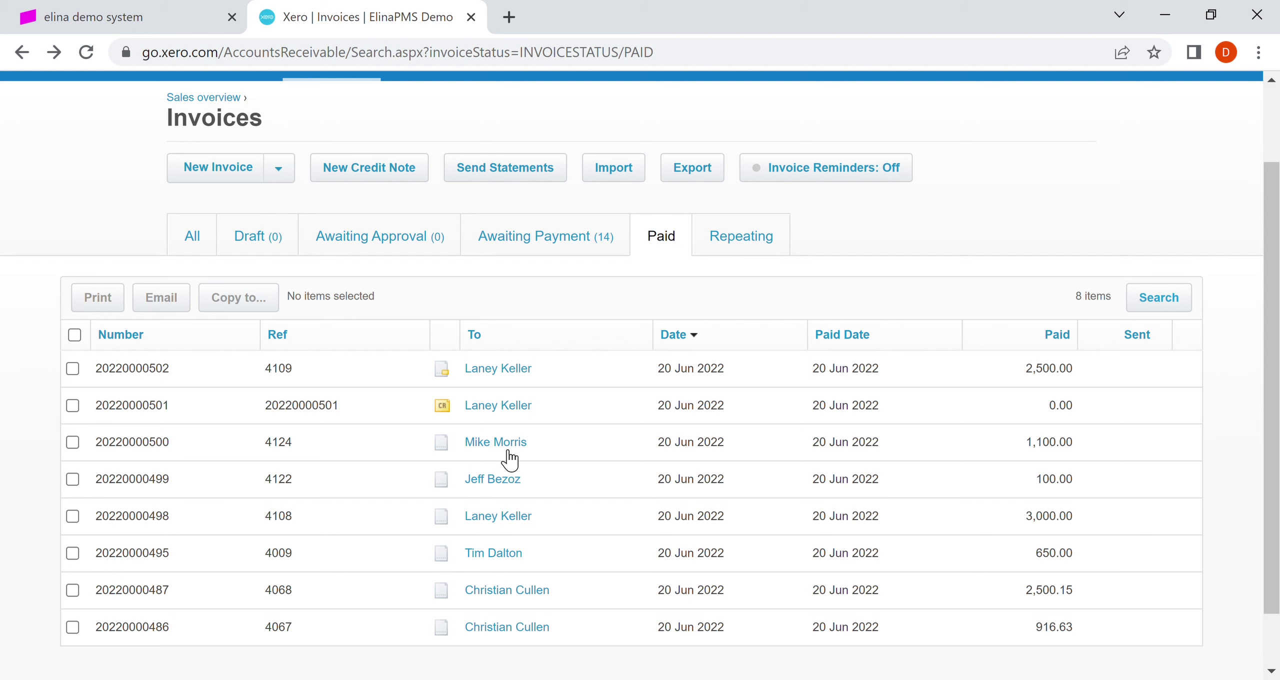
left_click(163, 441)
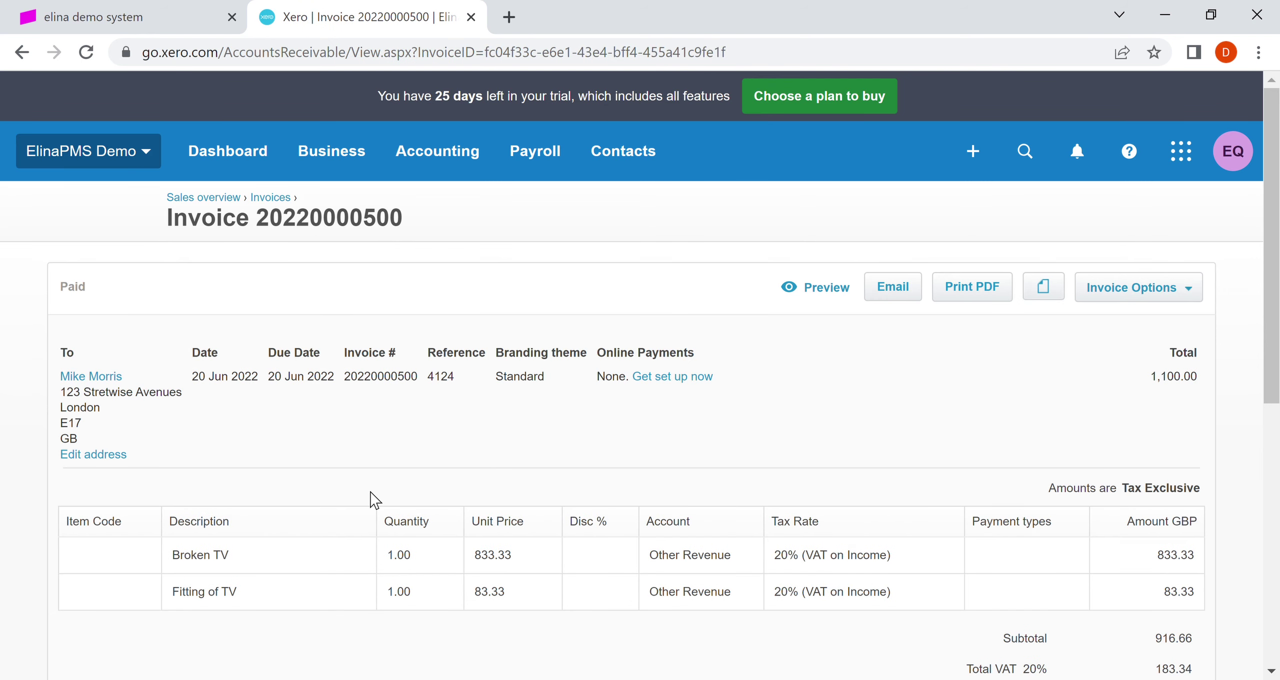
scroll(374, 500, "down", 2)
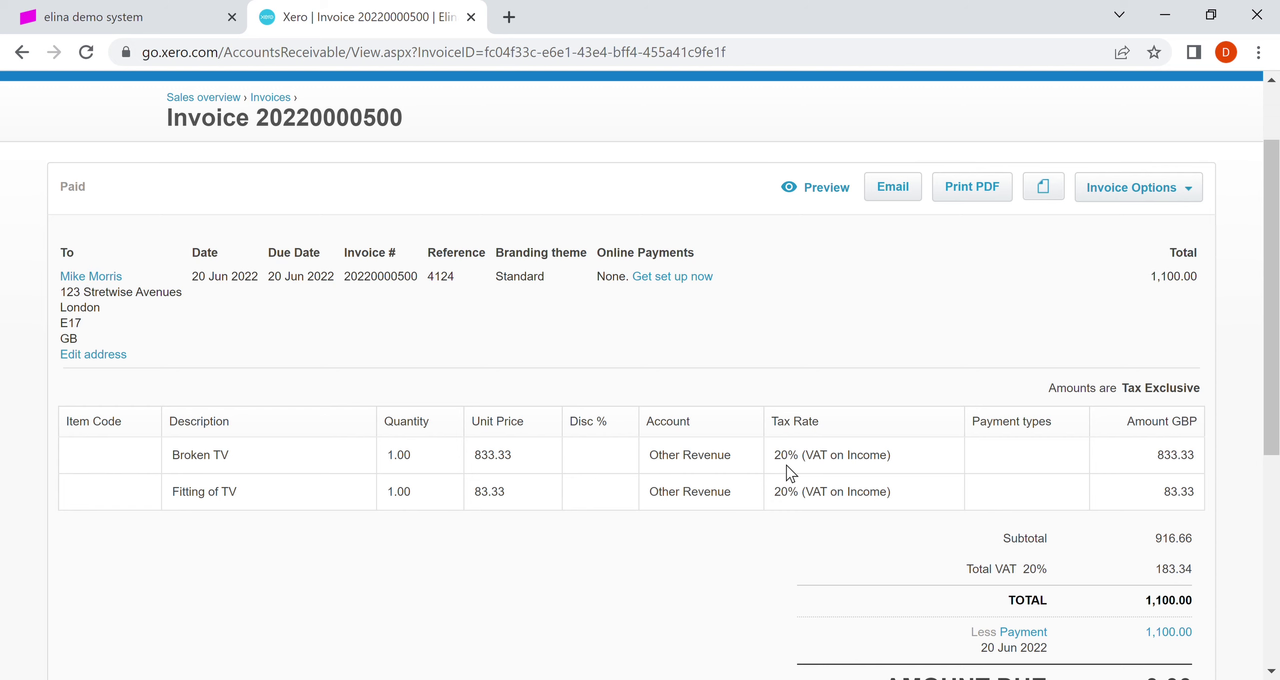
scroll(790, 472, "down", 2)
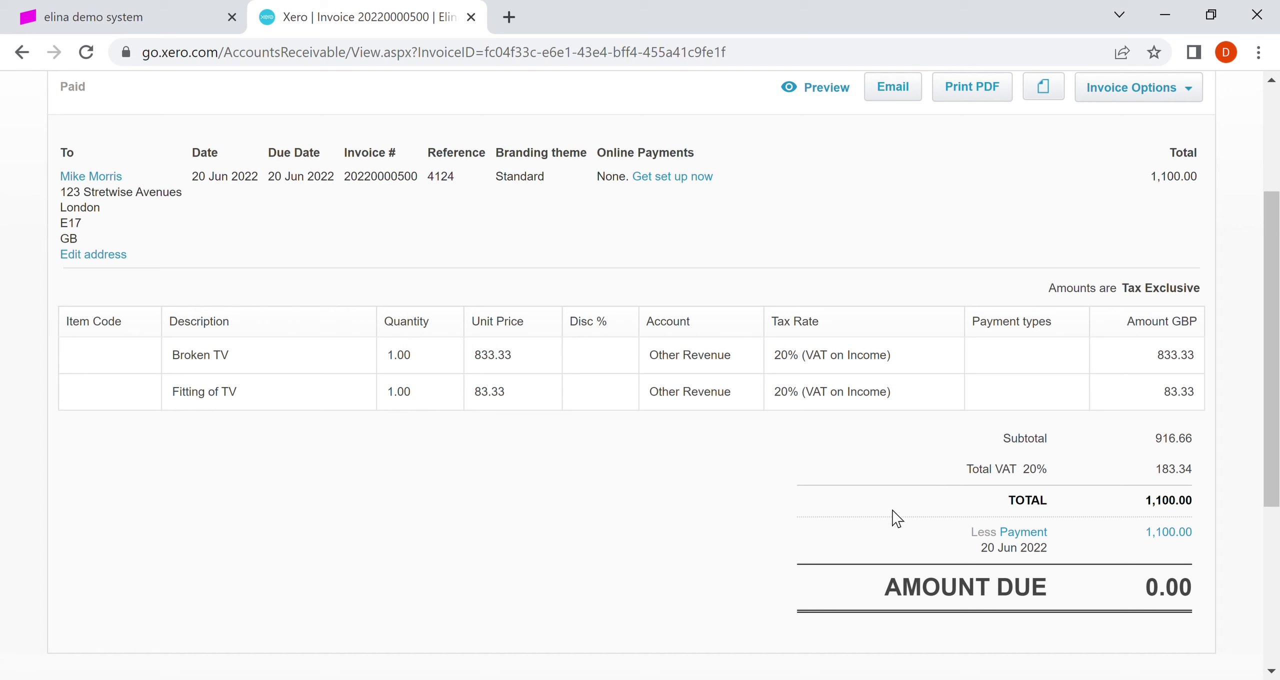
scroll(786, 505, "down", 6)
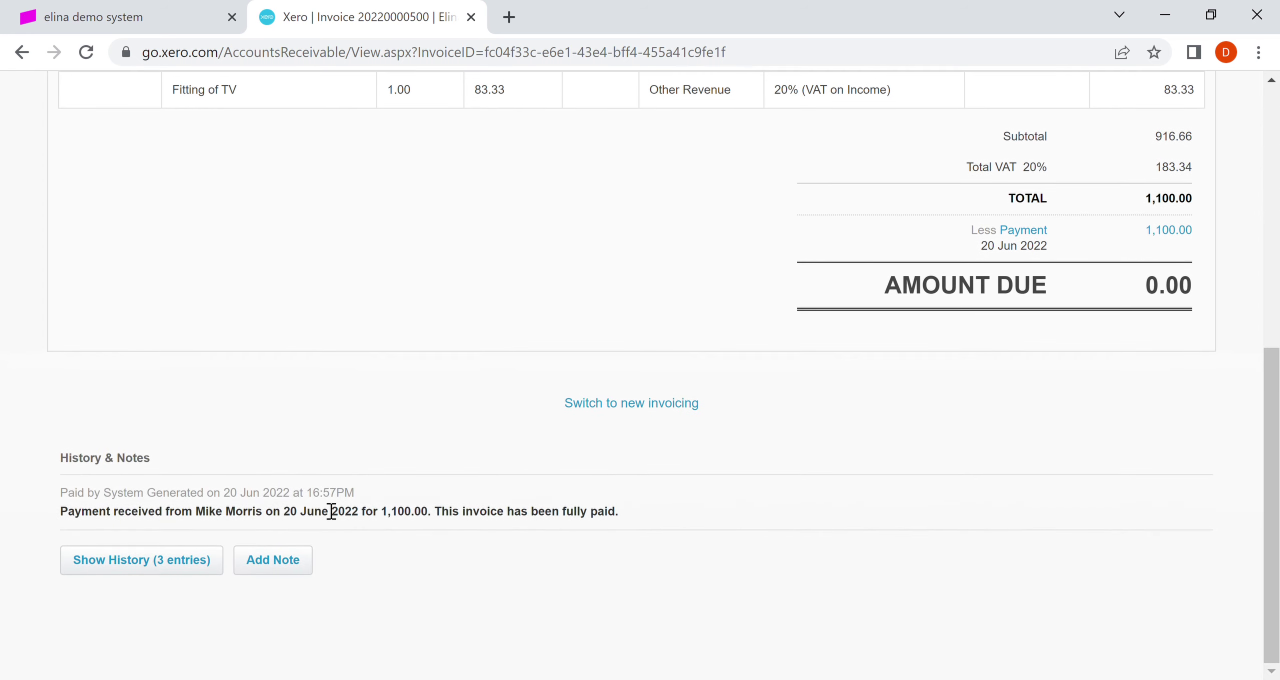
left_click(137, 567)
scroll(295, 509, "down", 4)
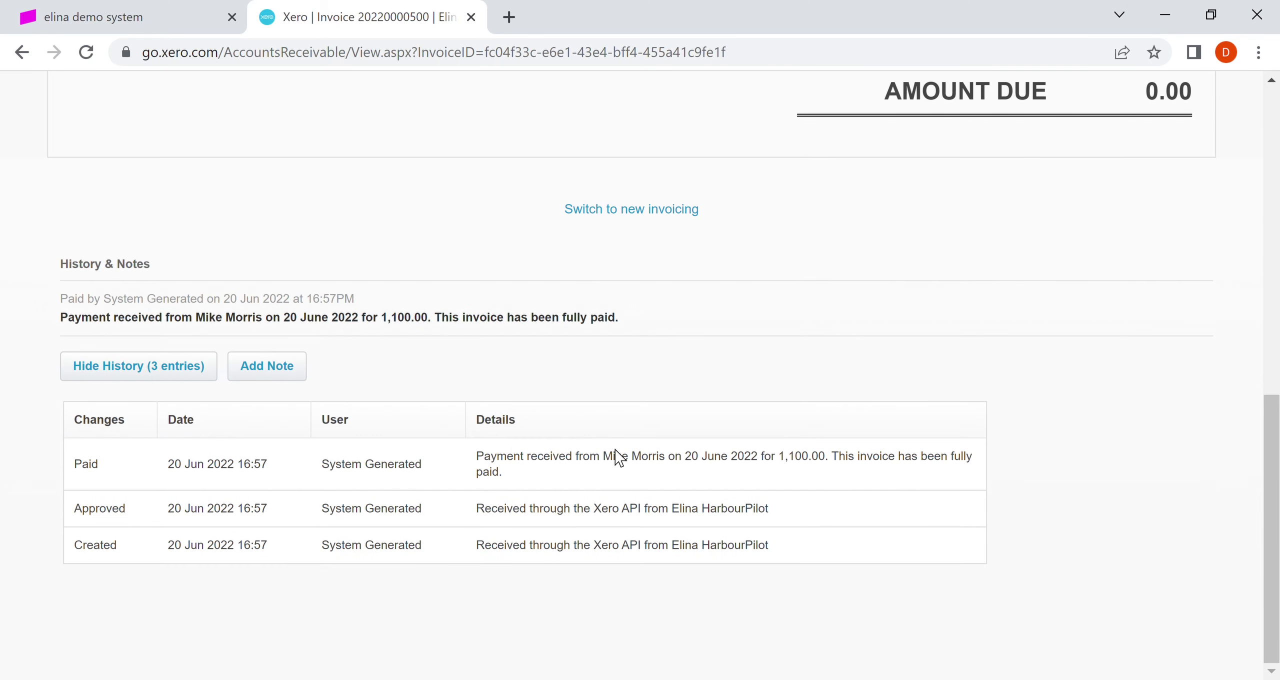
scroll(615, 477, "up", 10)
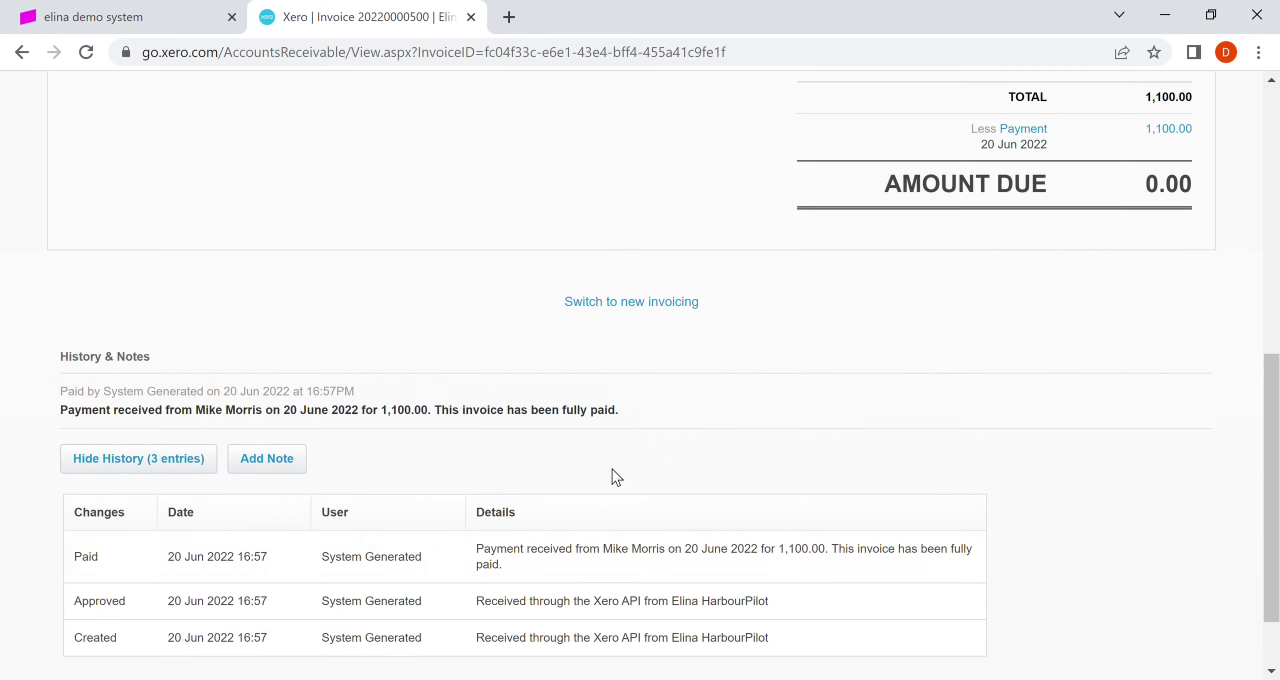
mouse_move(418, 375)
left_mouse_down()
mouse_move(400, 383)
mouse_move(428, 385)
mouse_move(411, 386)
left_mouse_up()
left_click(395, 386)
left_click_drag(356, 388, 421, 393)
key("ctrl+c")
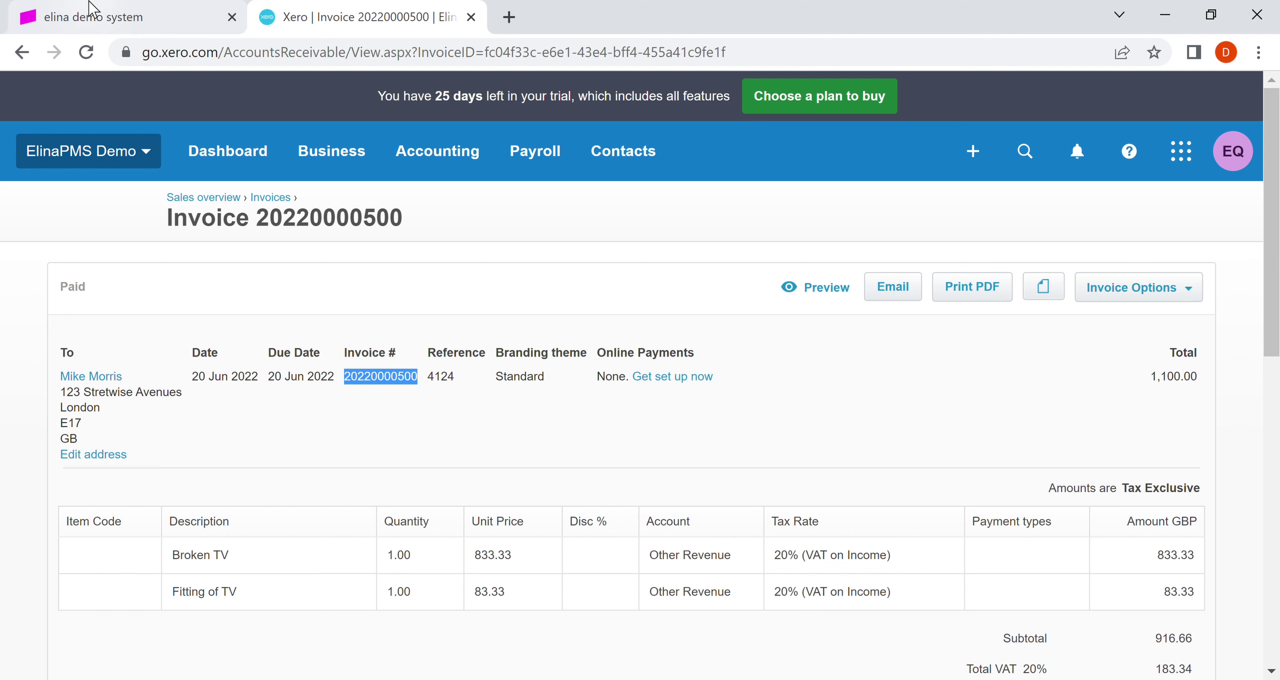
left_click(95, 15)
left_click(765, 107)
key("ctrl+v")
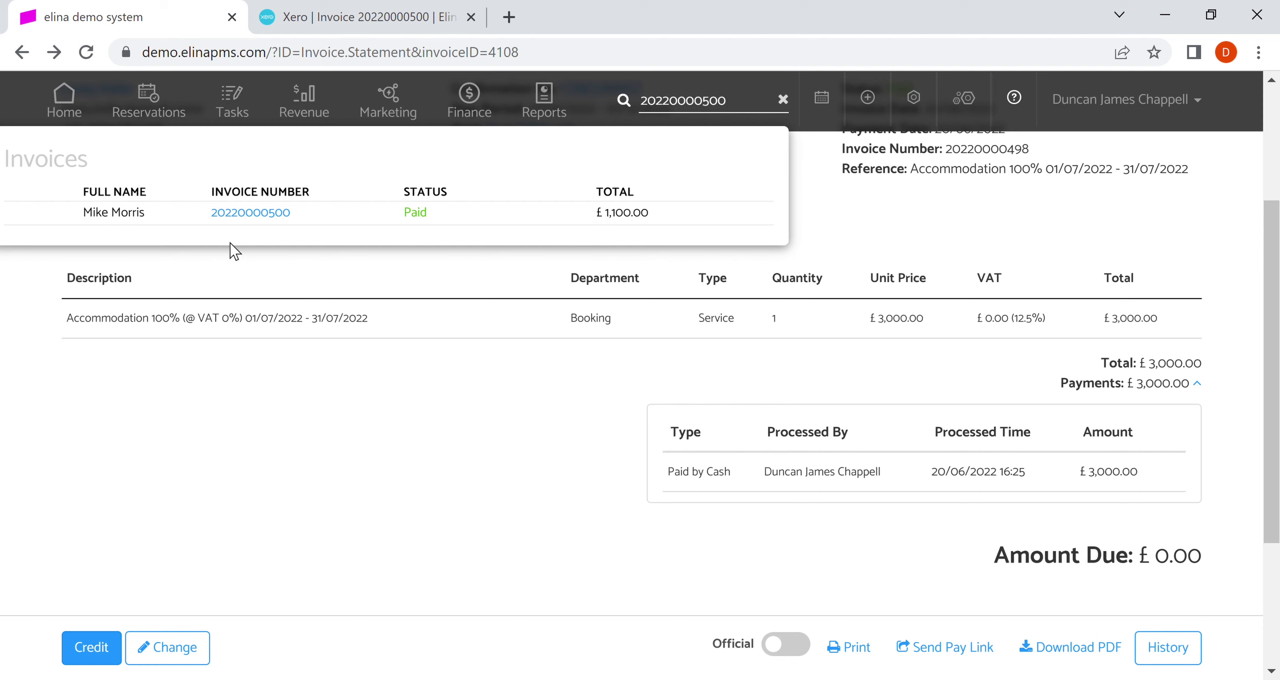
left_click(237, 216)
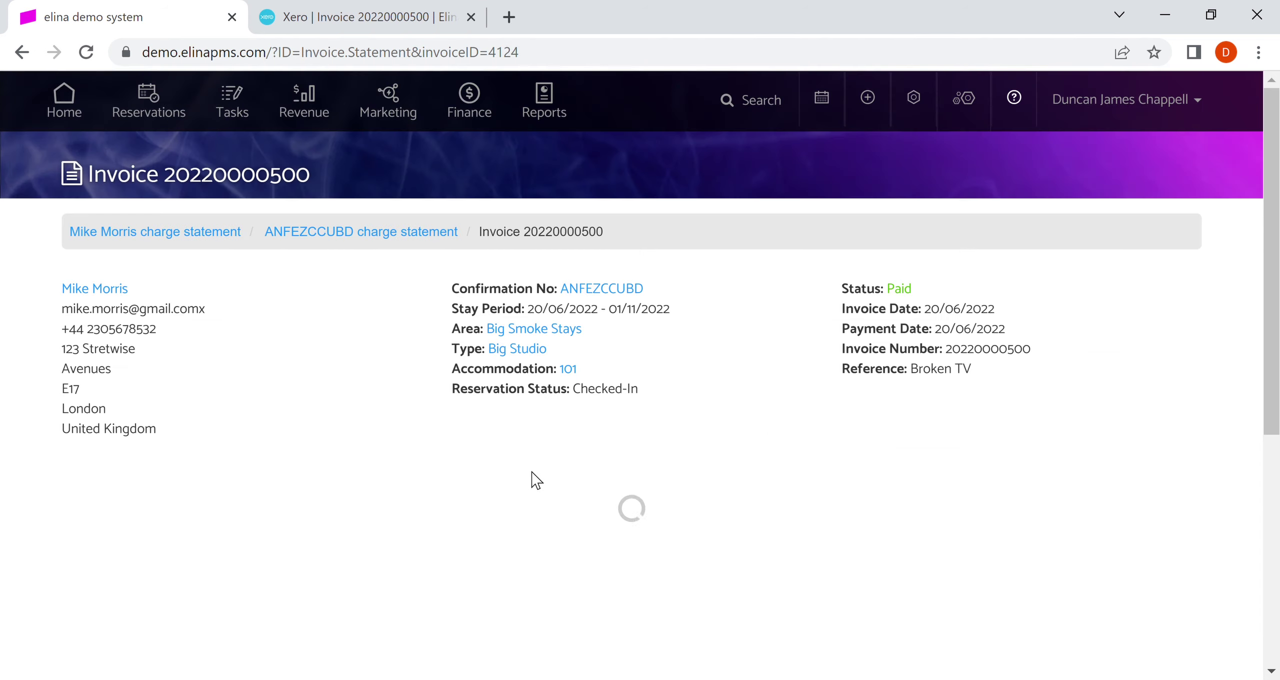
scroll(594, 417, "down", 5)
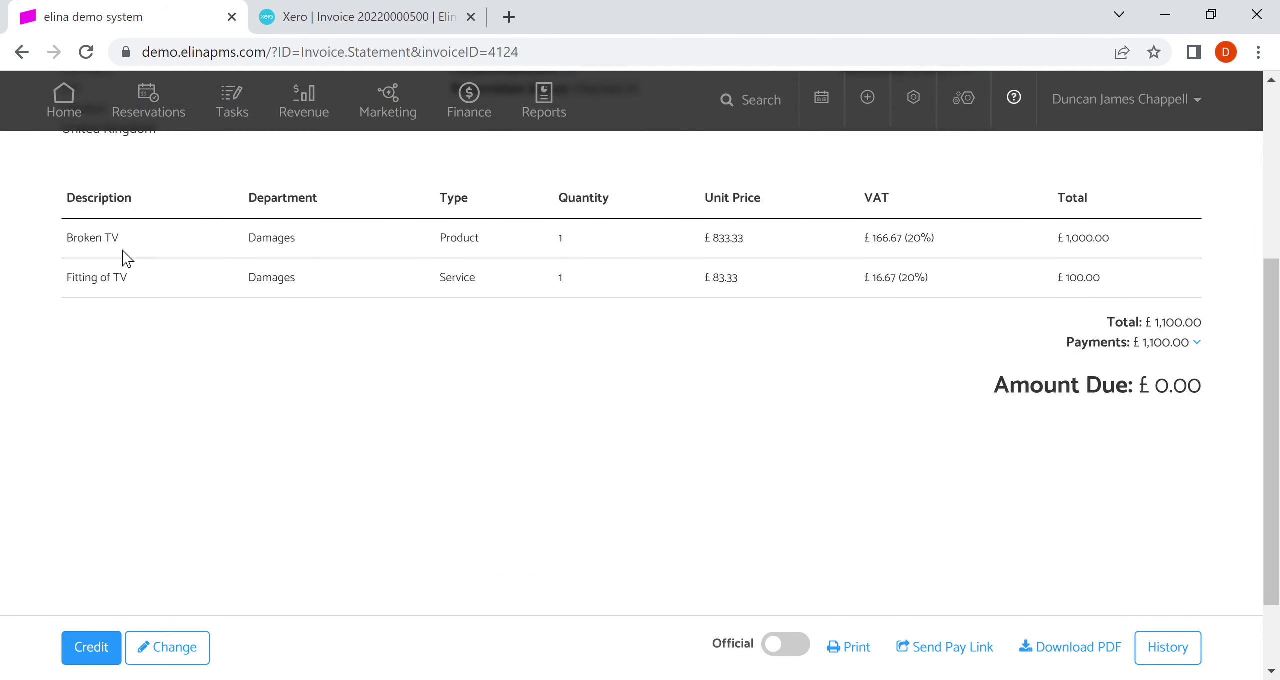
scroll(123, 257, "up", 2)
Compare against the Xero copy and expand Payments to show the £1,100.00 deposit payment.
left_click(340, 23)
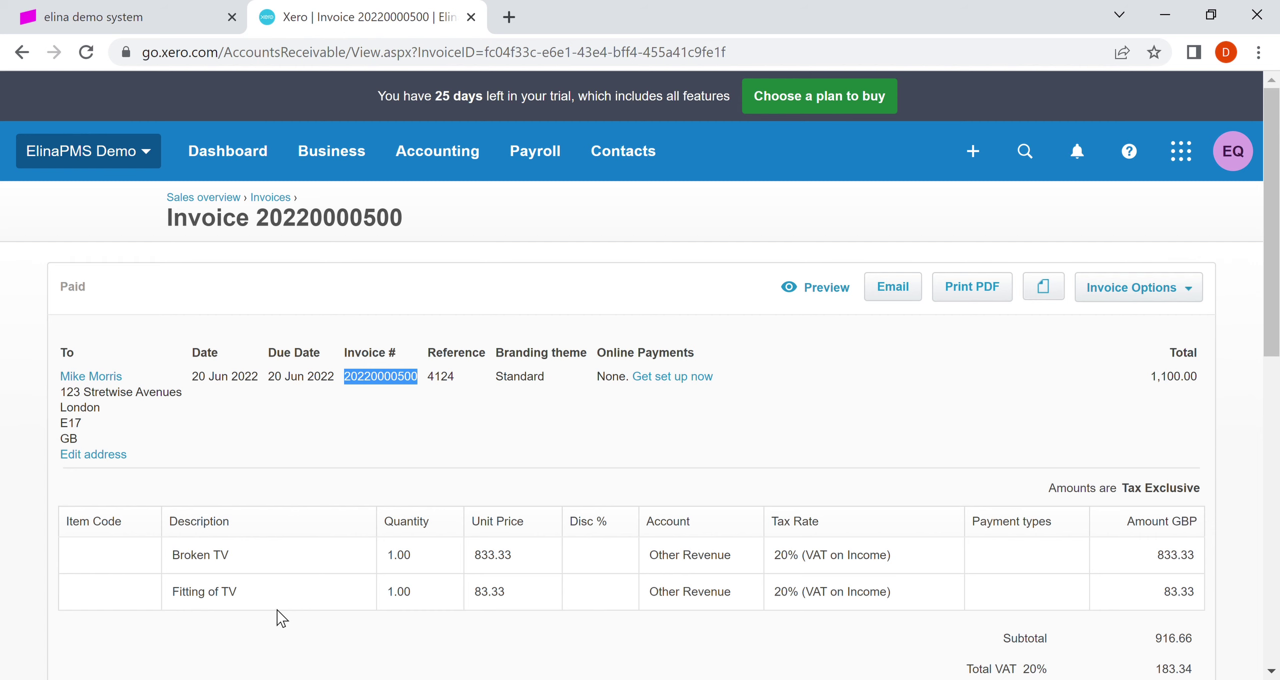
left_click(108, 22)
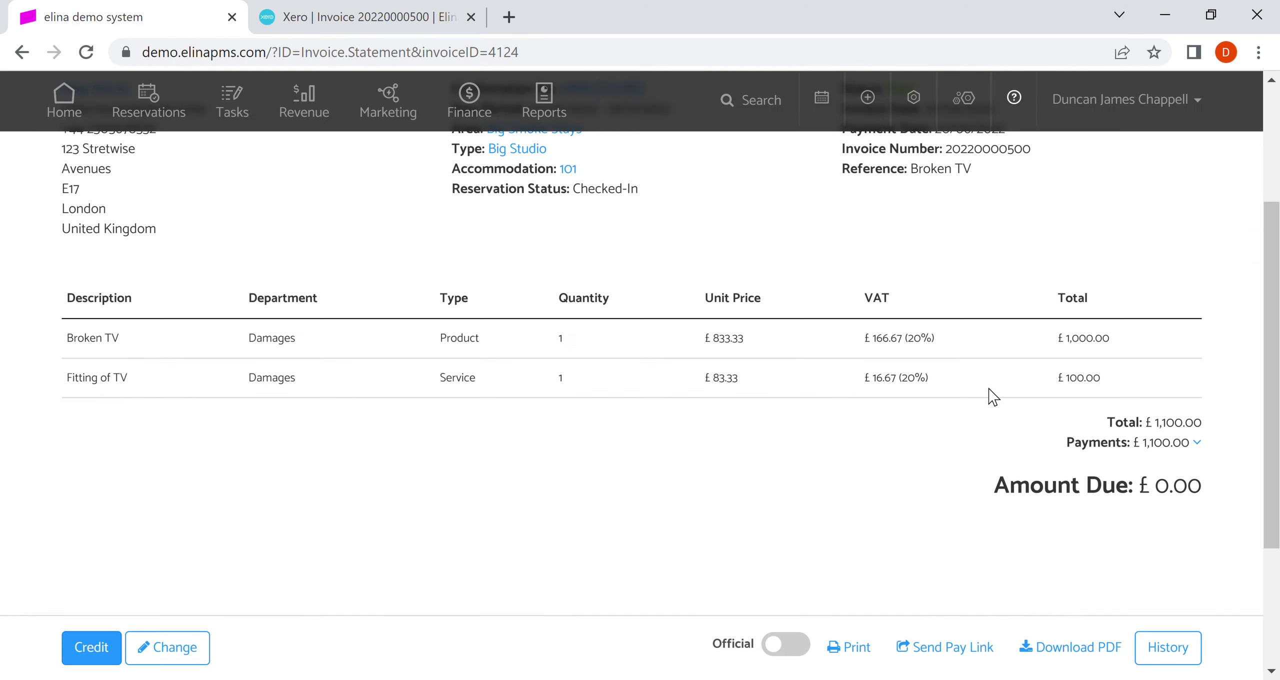
left_click(1197, 442)
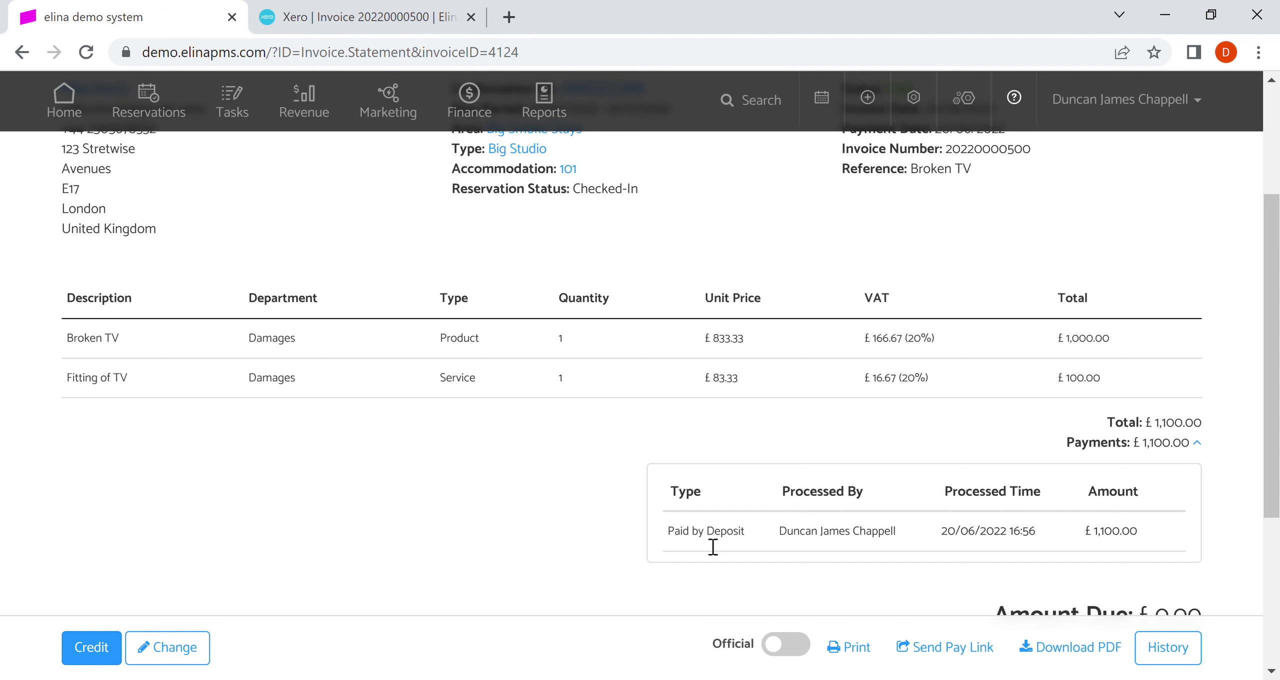
scroll(437, 491, "down", 5)
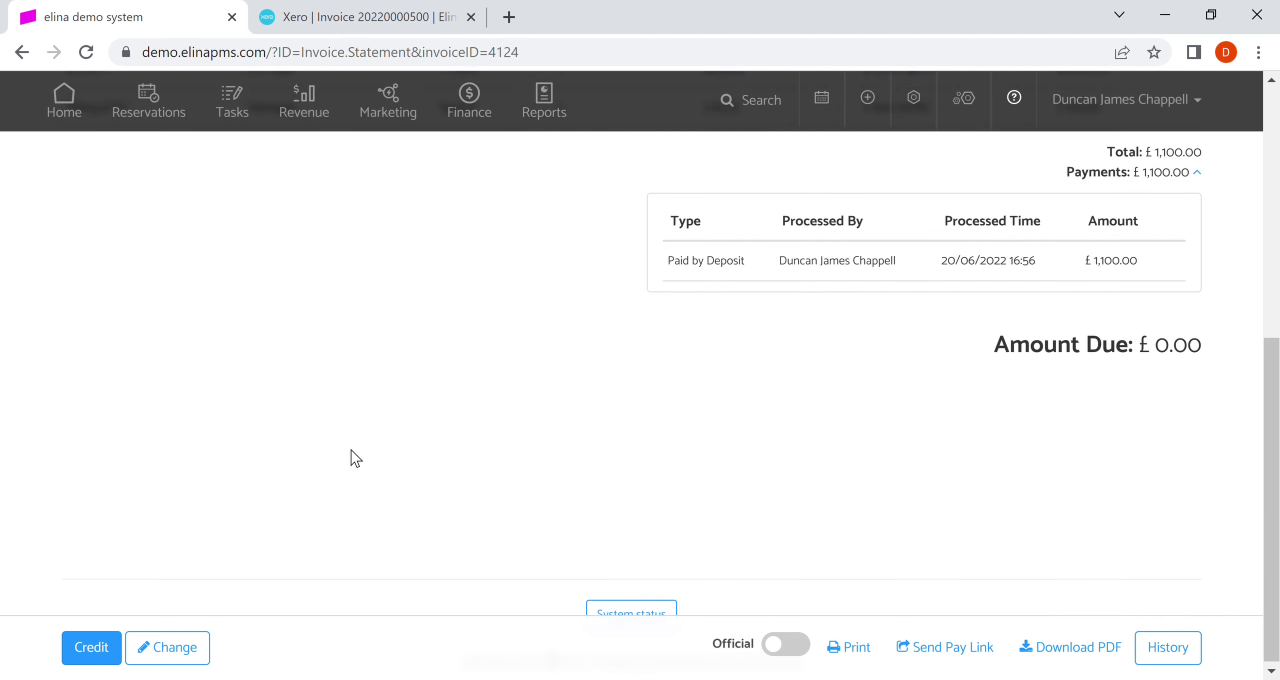
scroll(351, 454, "up", 4)
scroll(351, 450, "up", 5)
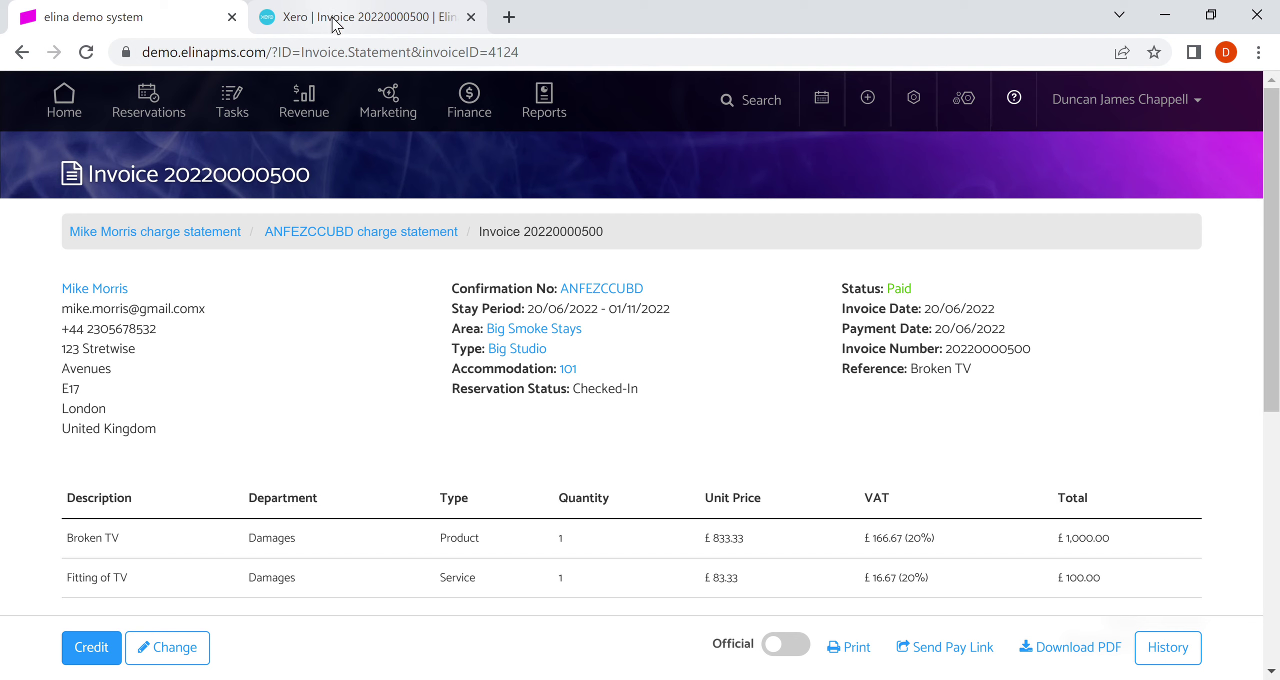
left_click(334, 23)
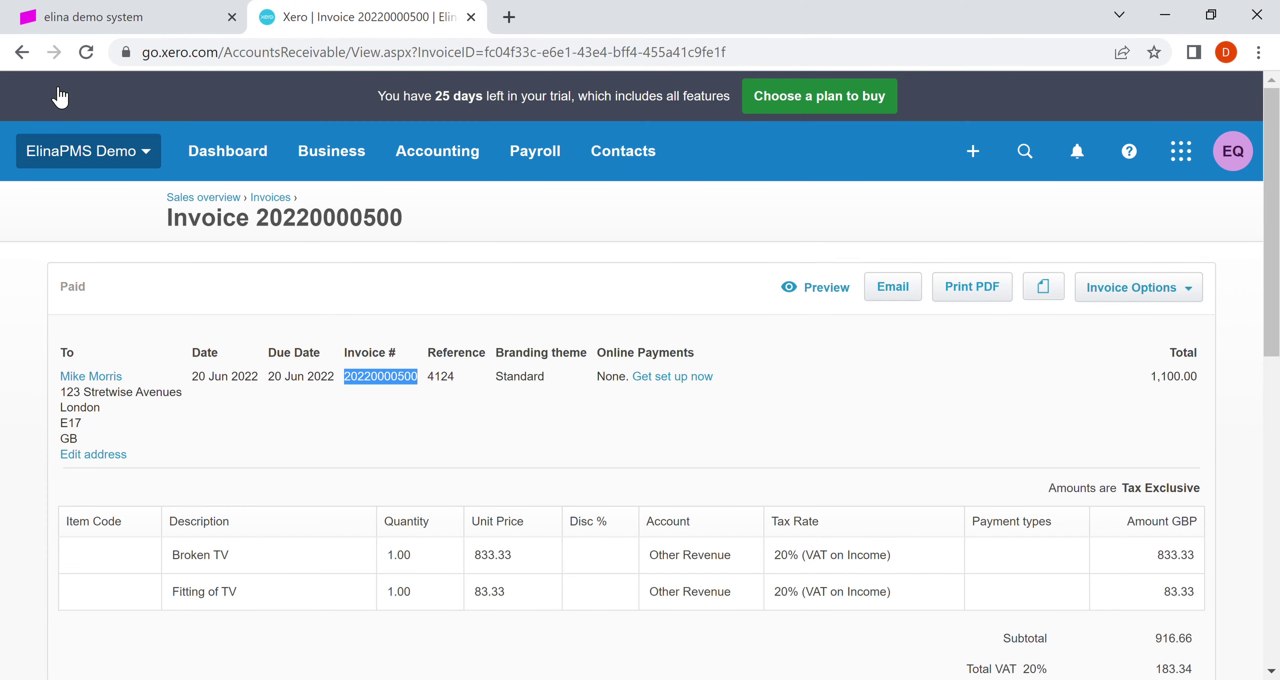
left_click(22, 52)
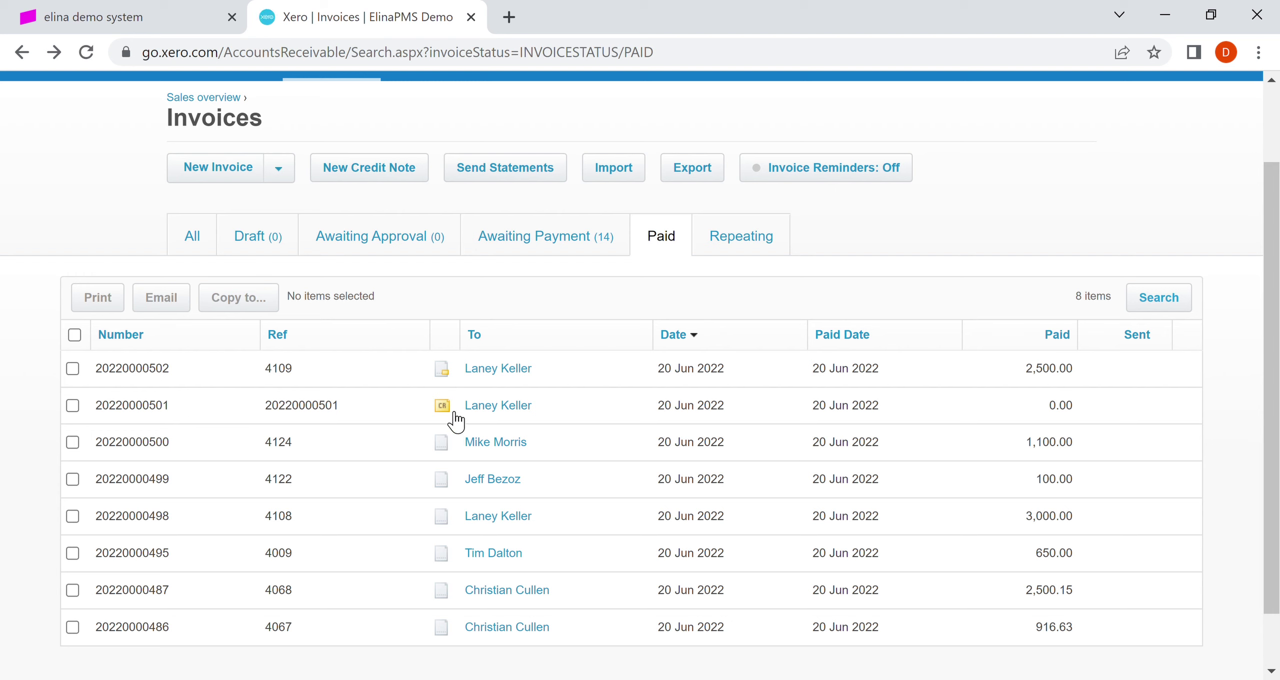
left_click(144, 415)
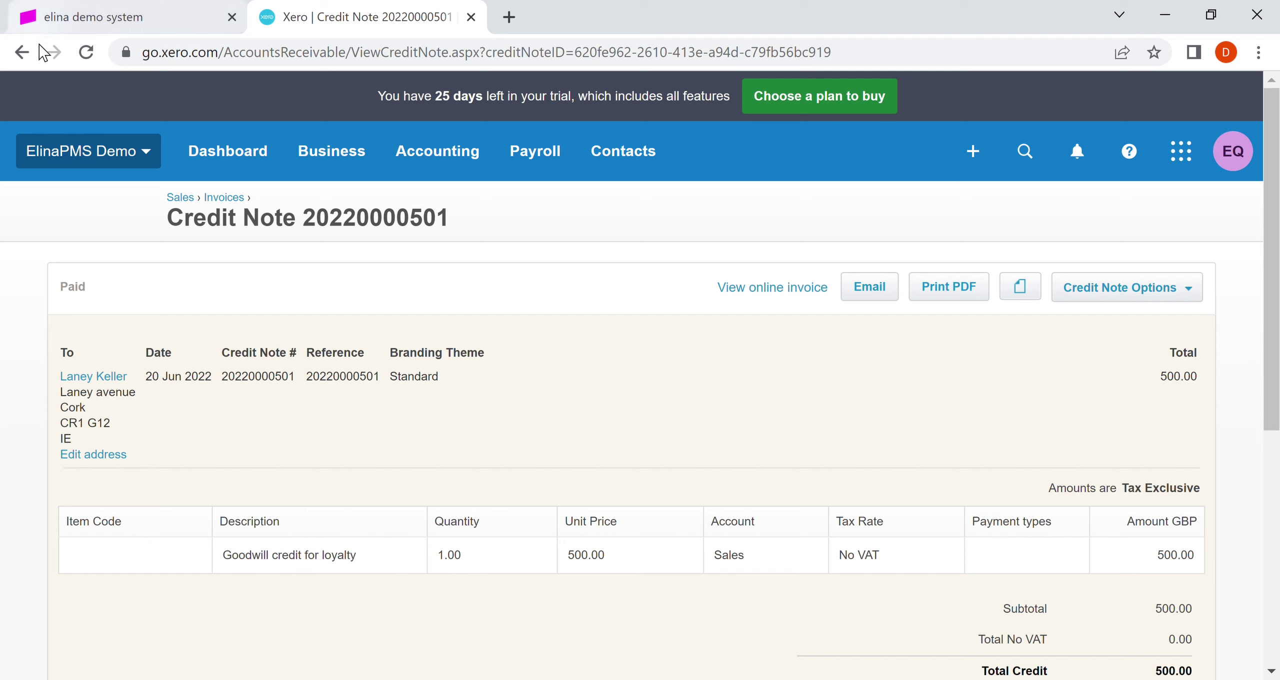
left_click(21, 52)
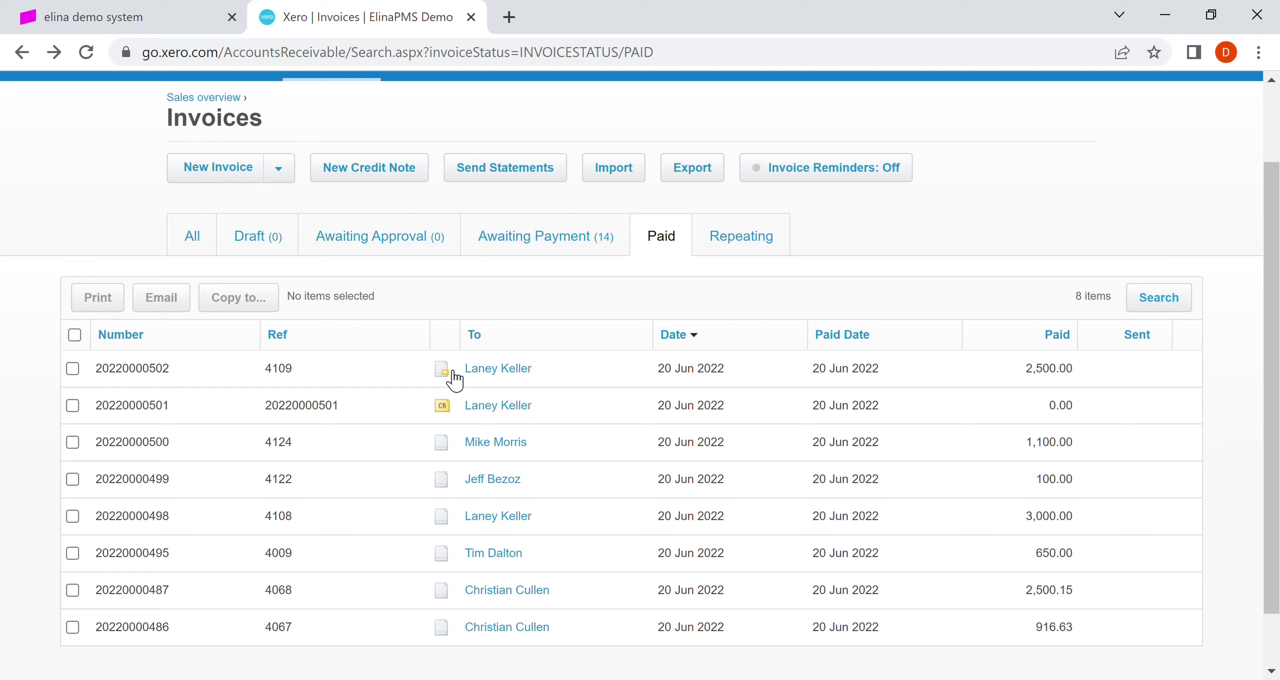
left_click(167, 374)
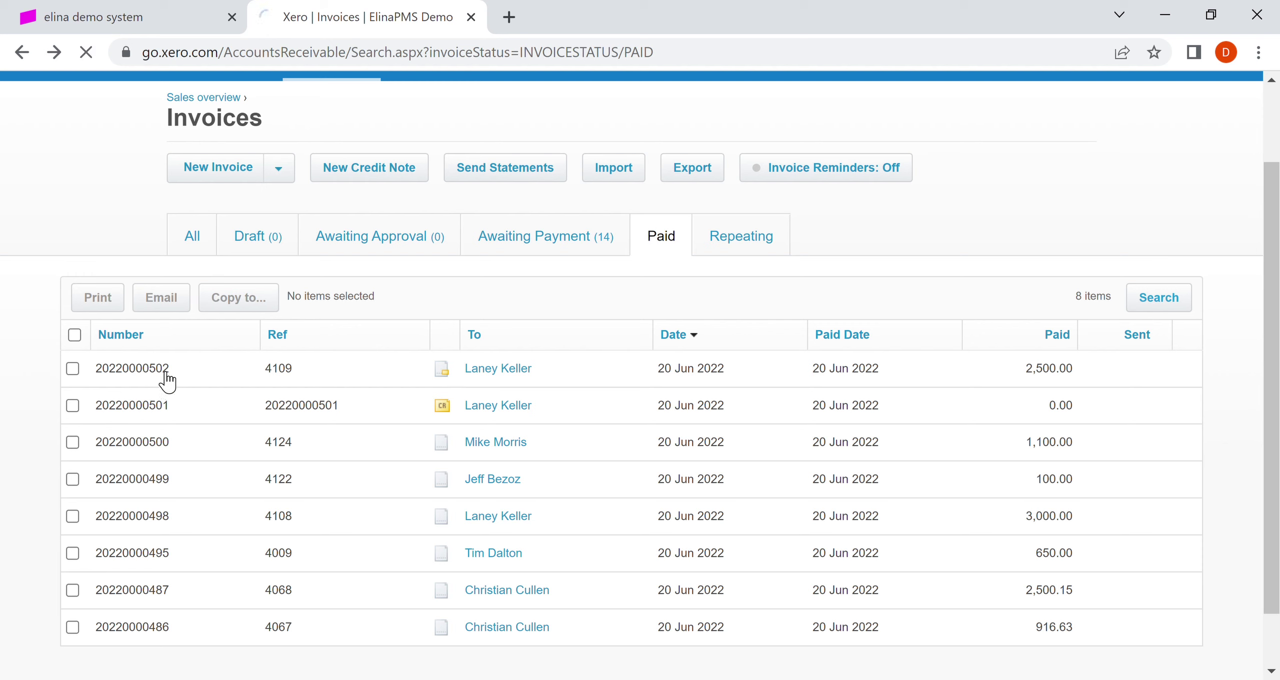
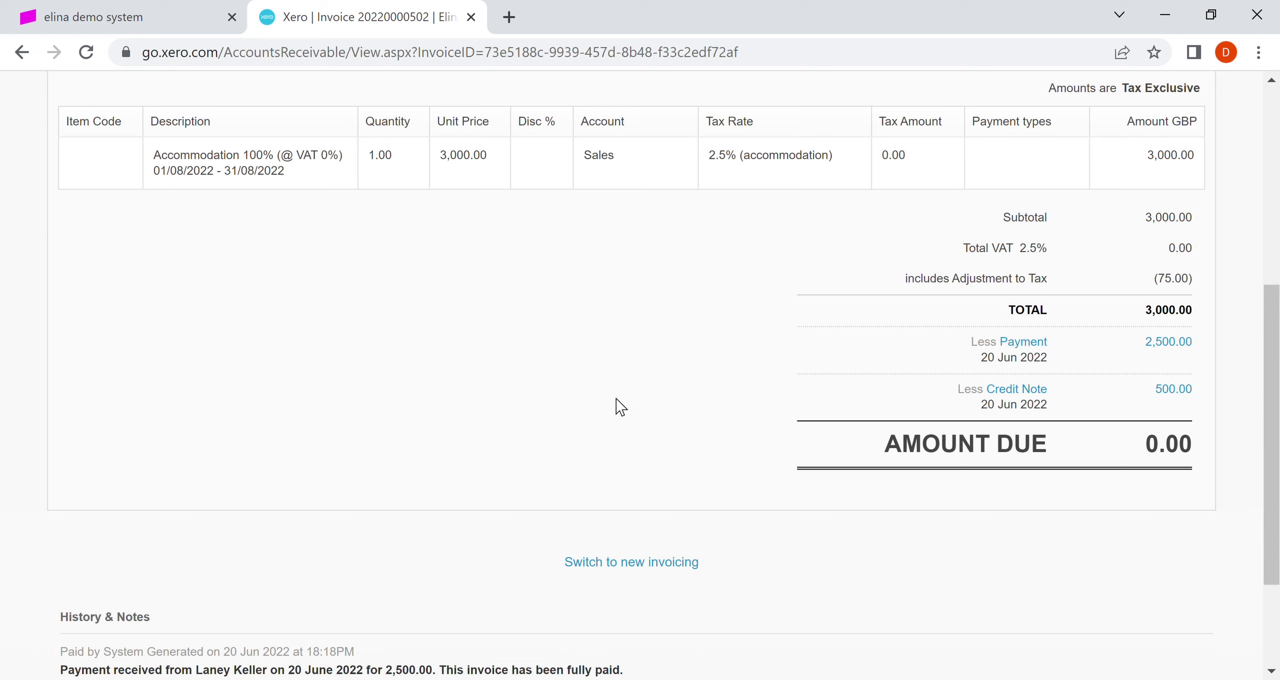
Show the Xero invoice's history and review its four entries confirming full payment.
scroll(640, 405, "down", 3)
left_click(173, 562)
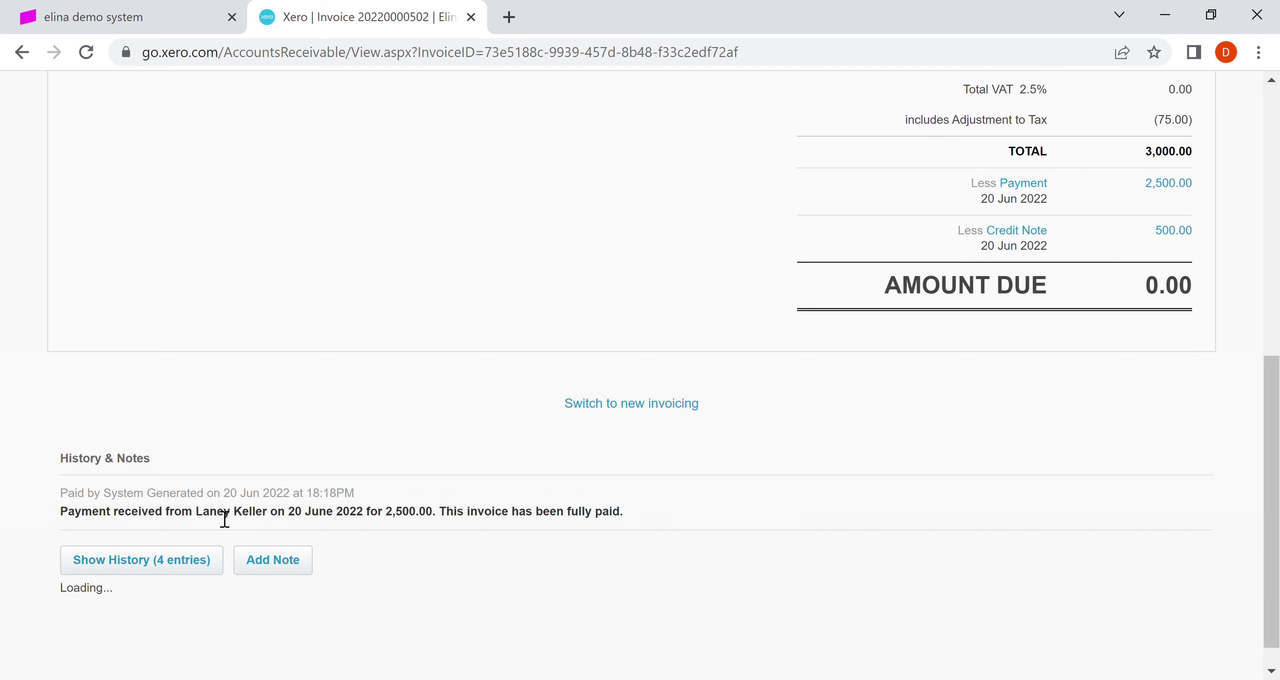
scroll(200, 509, "down", 4)
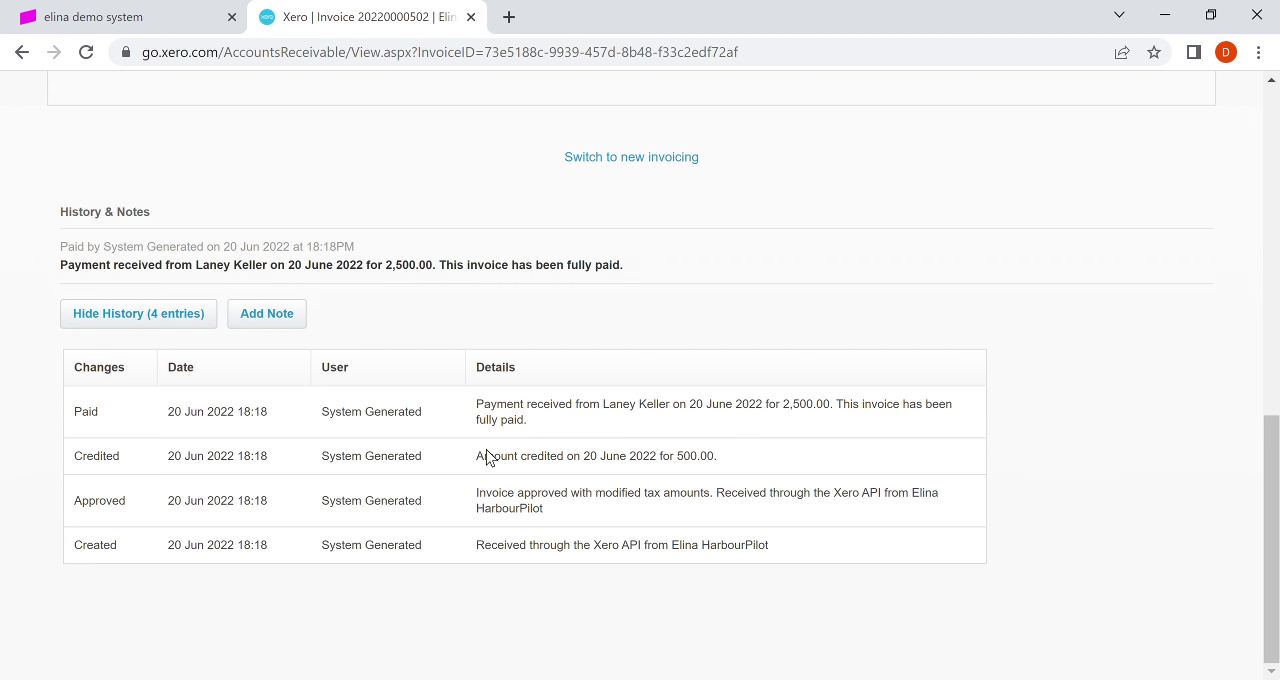
scroll(487, 462, "up", 10)
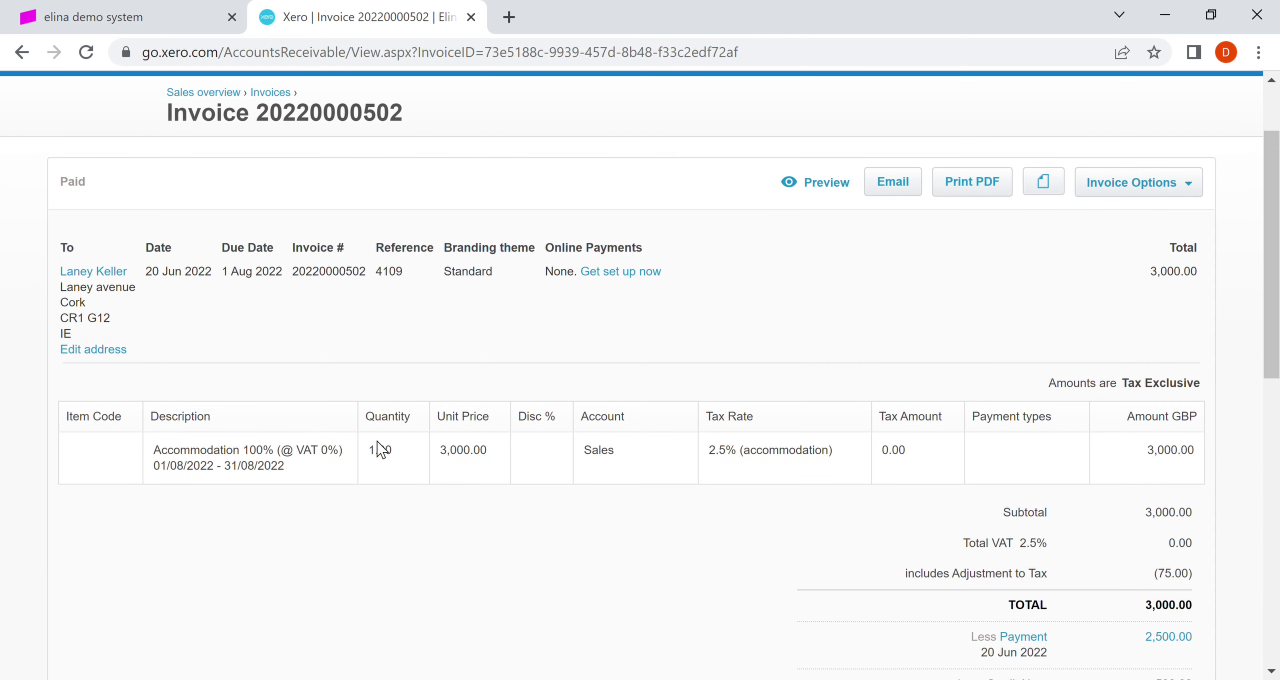
left_click_drag(373, 280, 337, 277)
left_click(316, 283)
left_click_drag(305, 282, 375, 285)
key("ctrl+c")
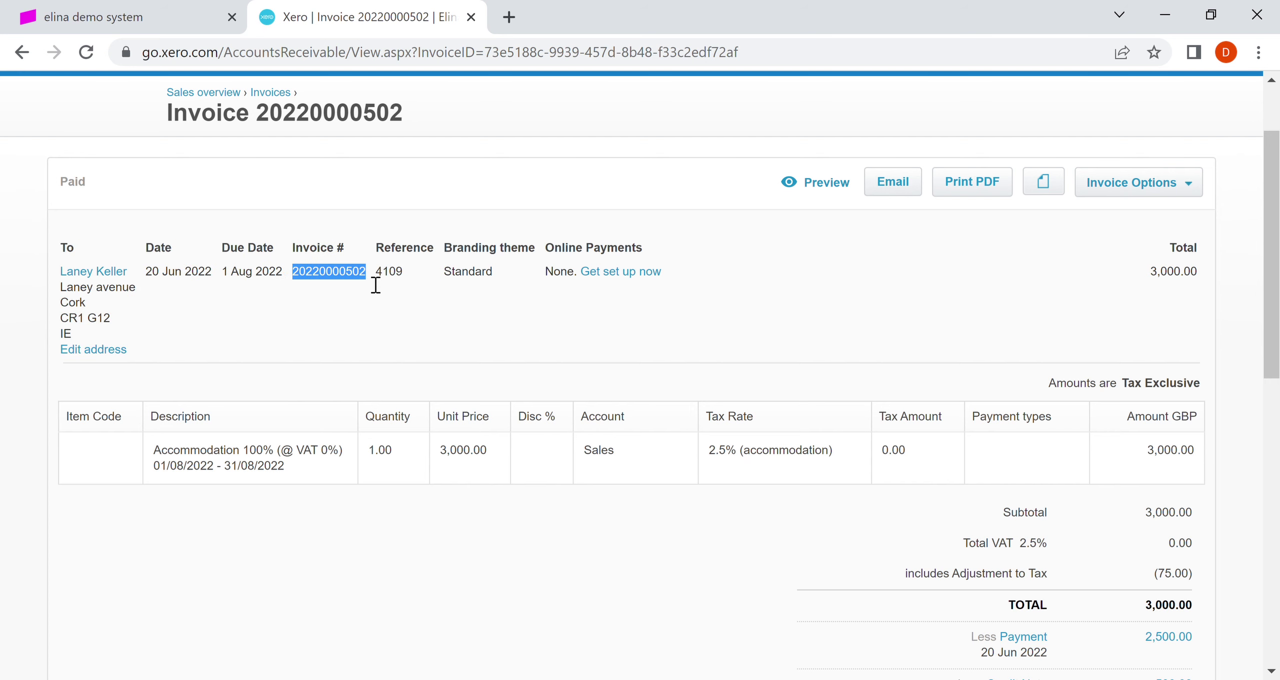
left_click(195, 17)
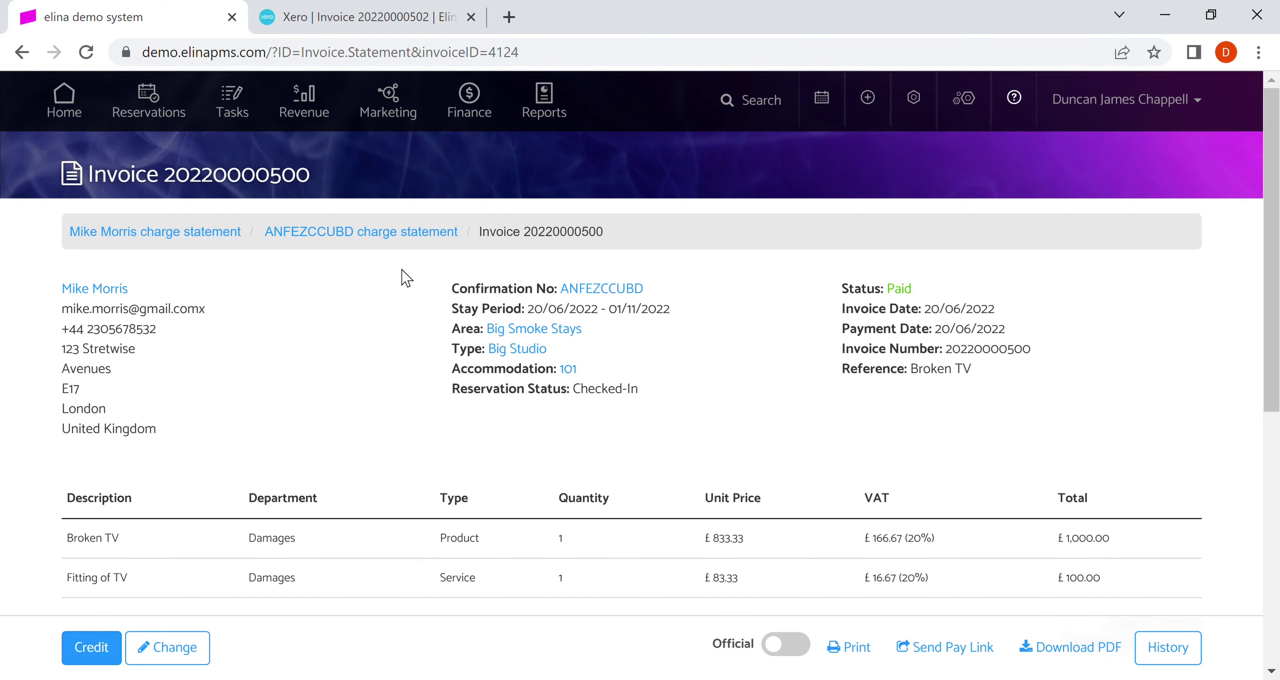
left_click(764, 108)
key("ctrl+v")
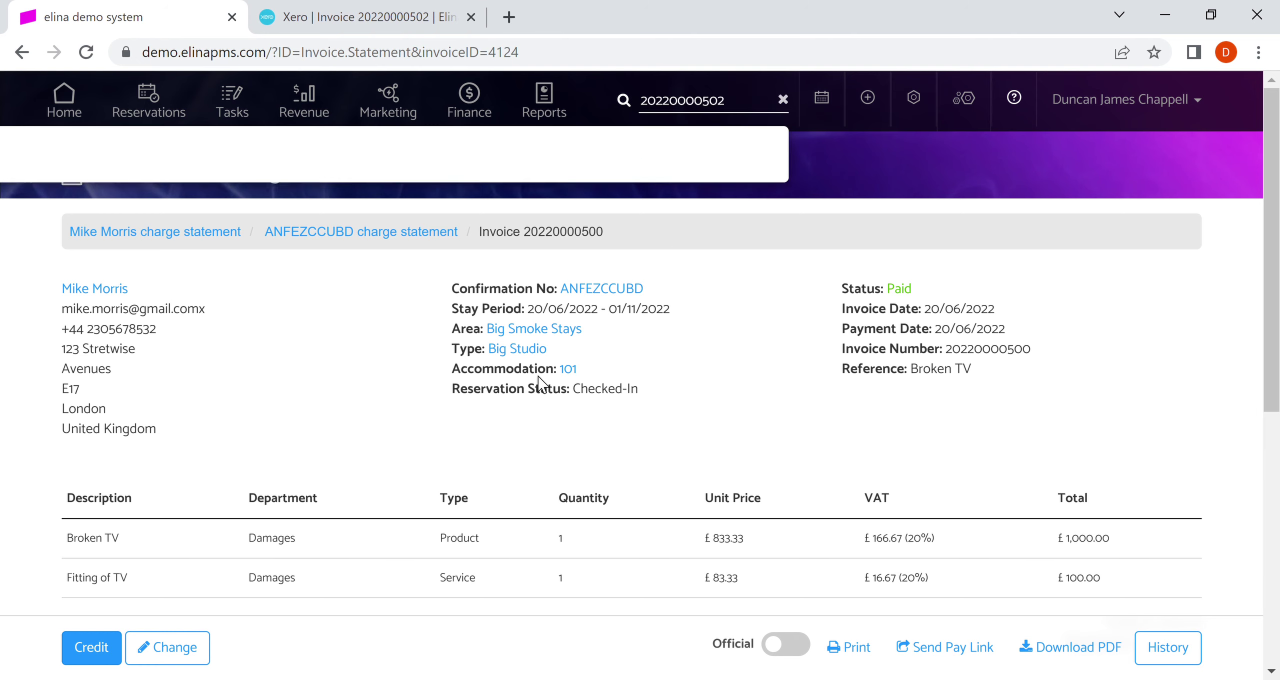
left_click(262, 215)
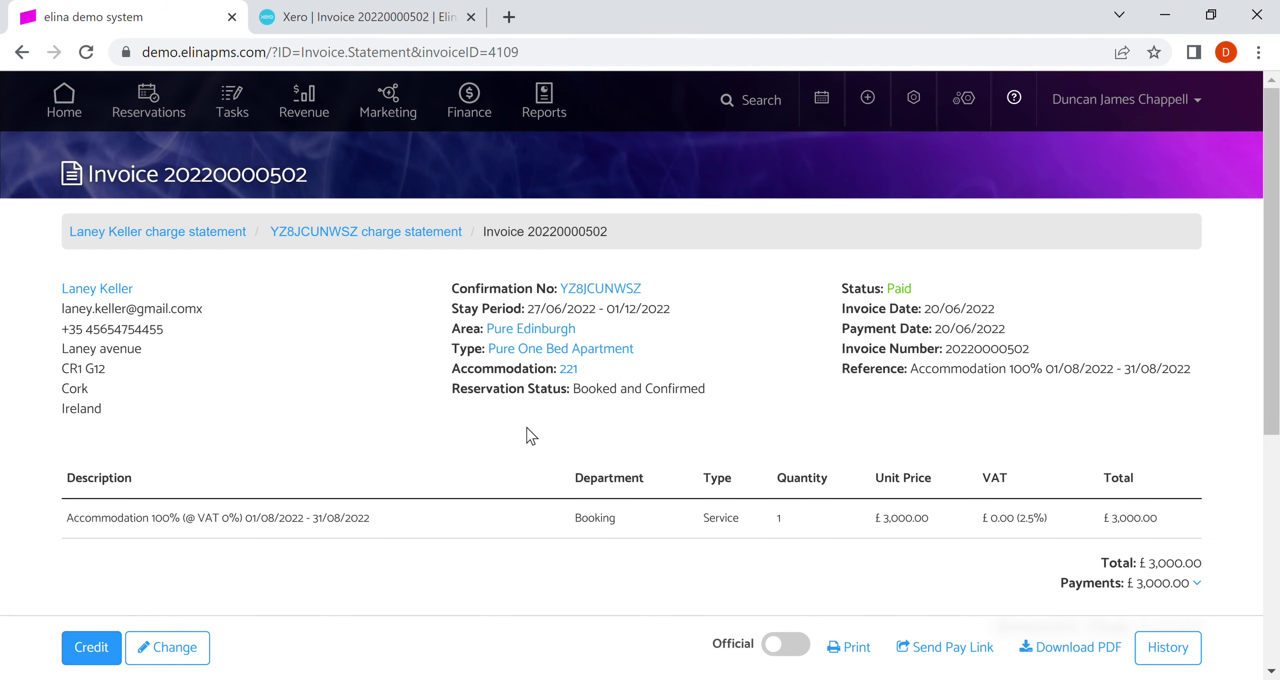
Check the billed stay dates and expand payments: £2,500 online plus £500 credit note.
scroll(532, 436, "down", 2)
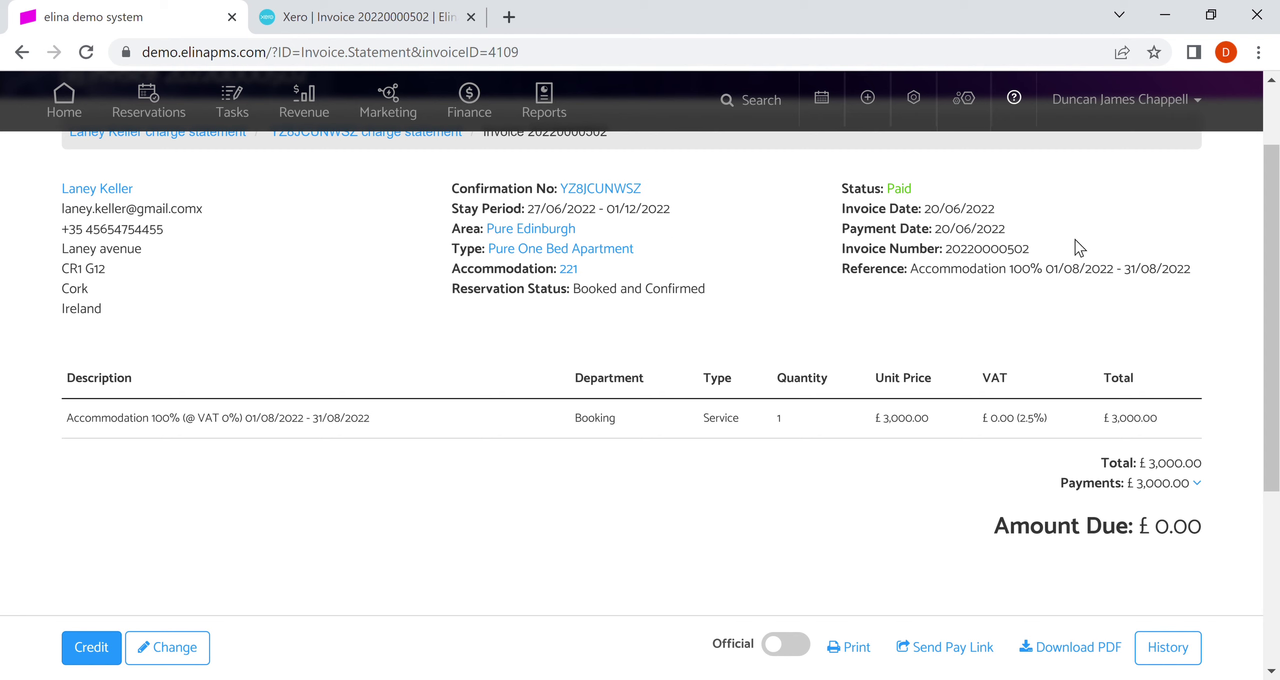
left_click_drag(383, 425, 248, 426)
left_click(328, 475)
left_click_drag(682, 222, 529, 214)
left_click(495, 332)
left_click(1198, 483)
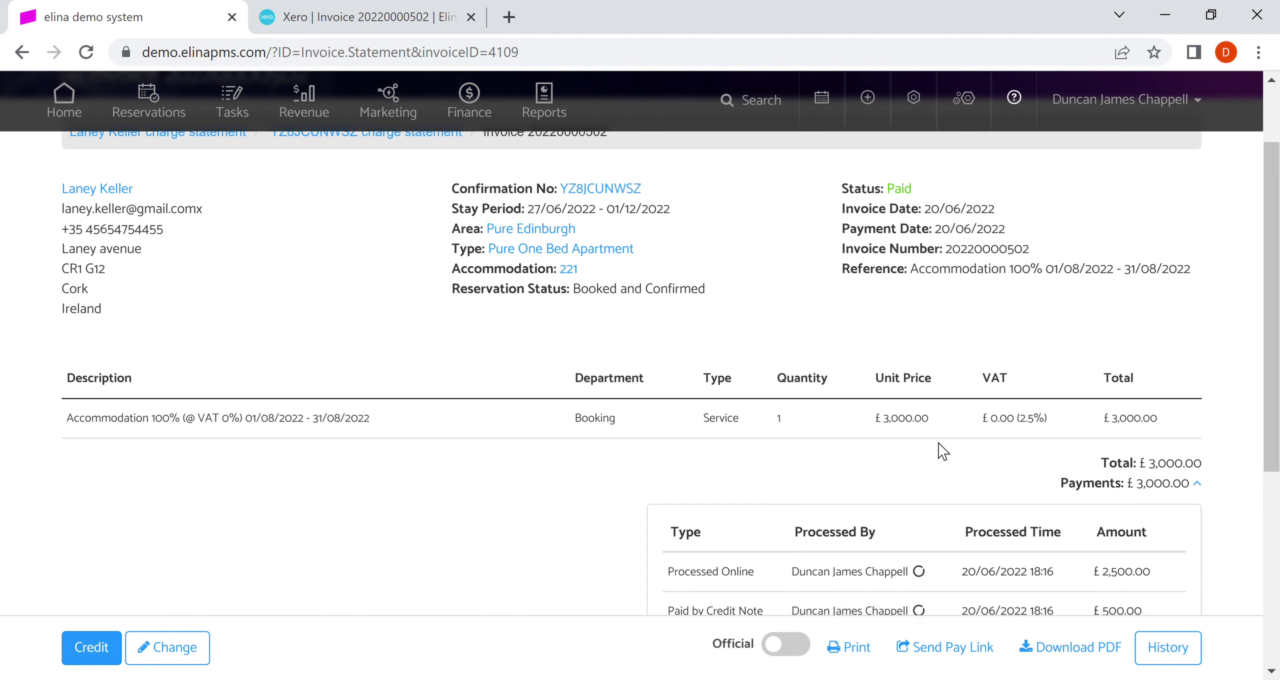
scroll(739, 453, "down", 2)
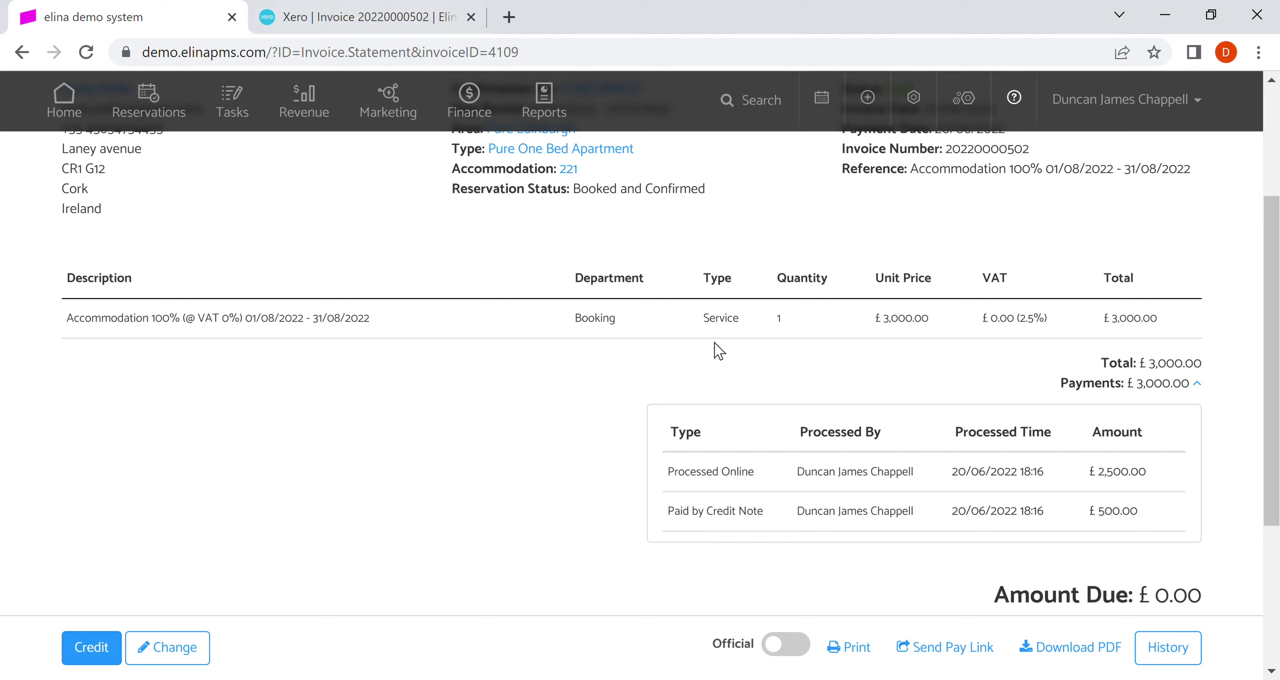
scroll(613, 336, "up", 2)
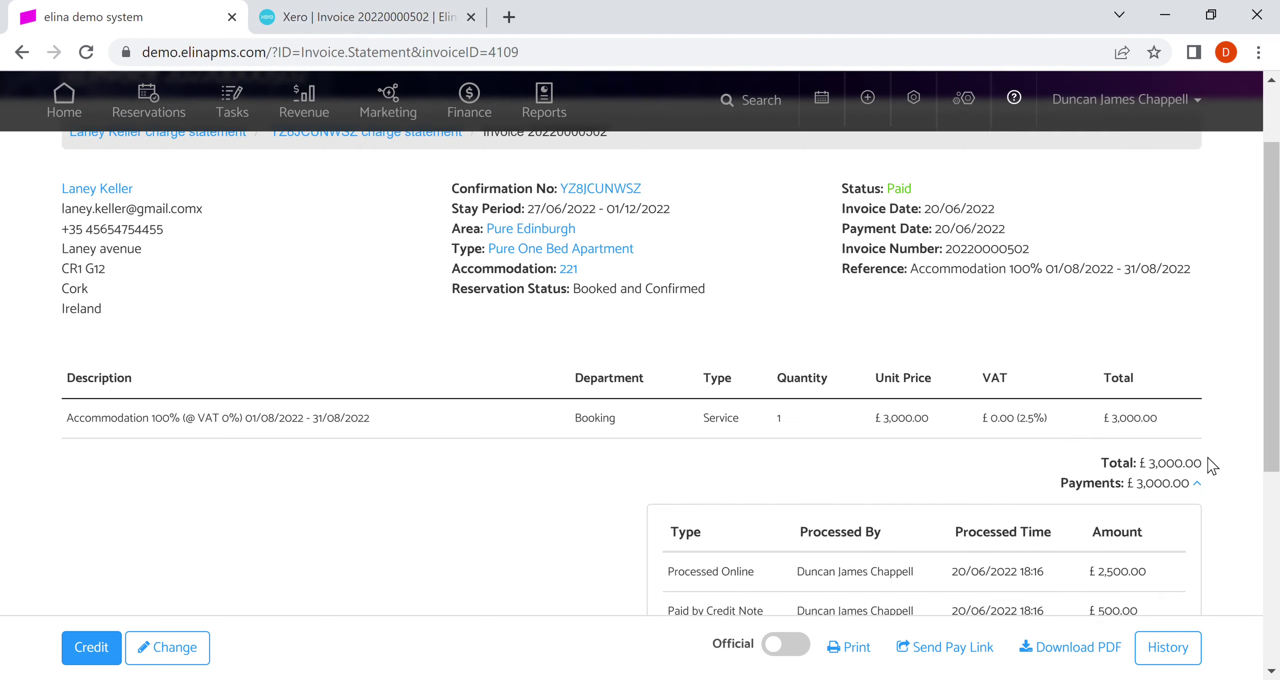
left_click(569, 270)
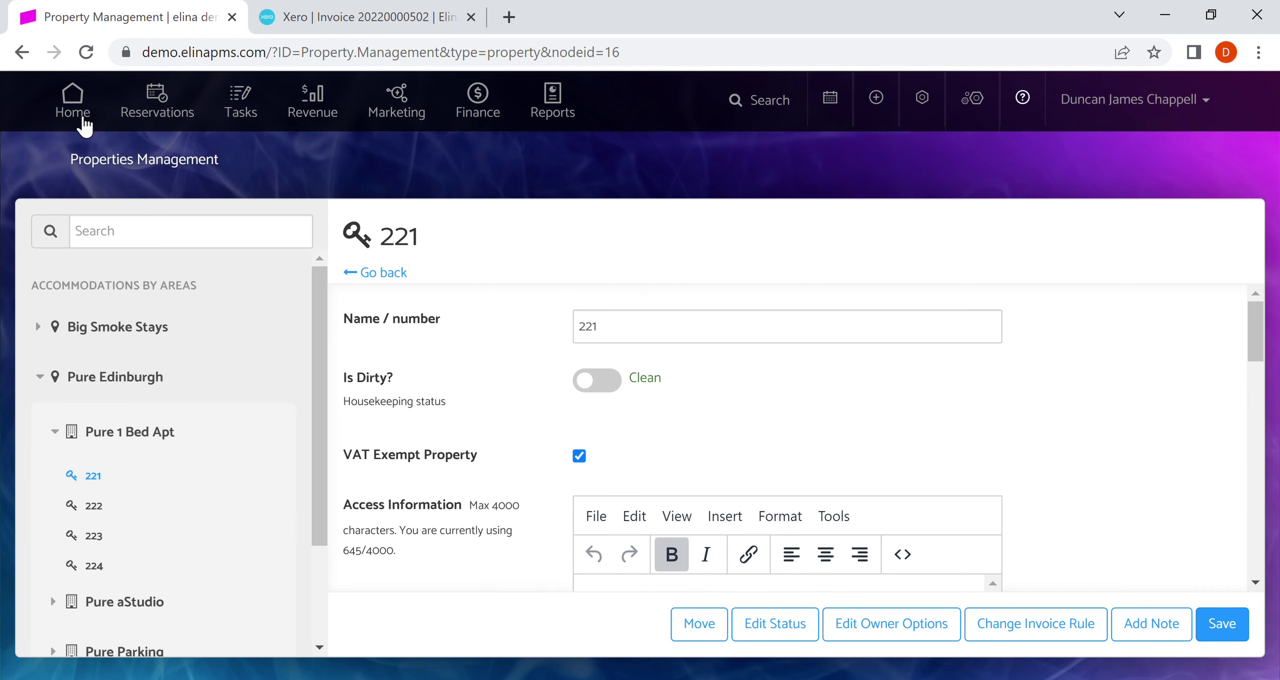
left_click(22, 52)
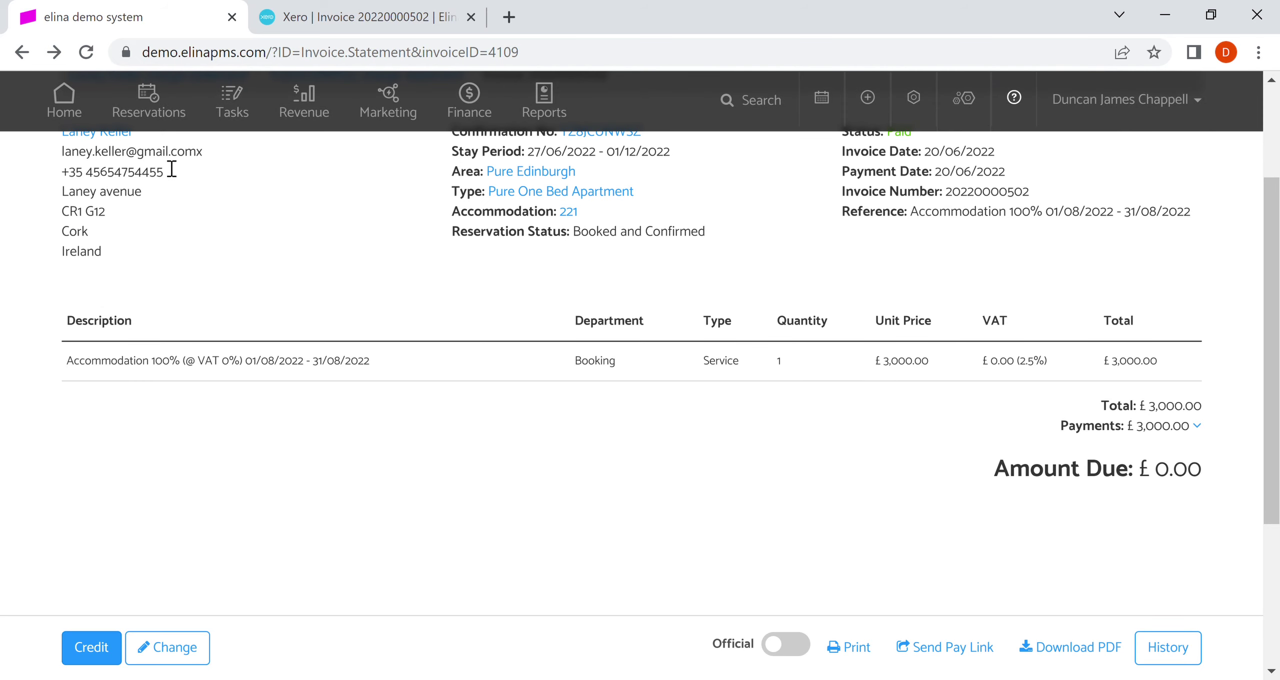
scroll(308, 349, "up", 3)
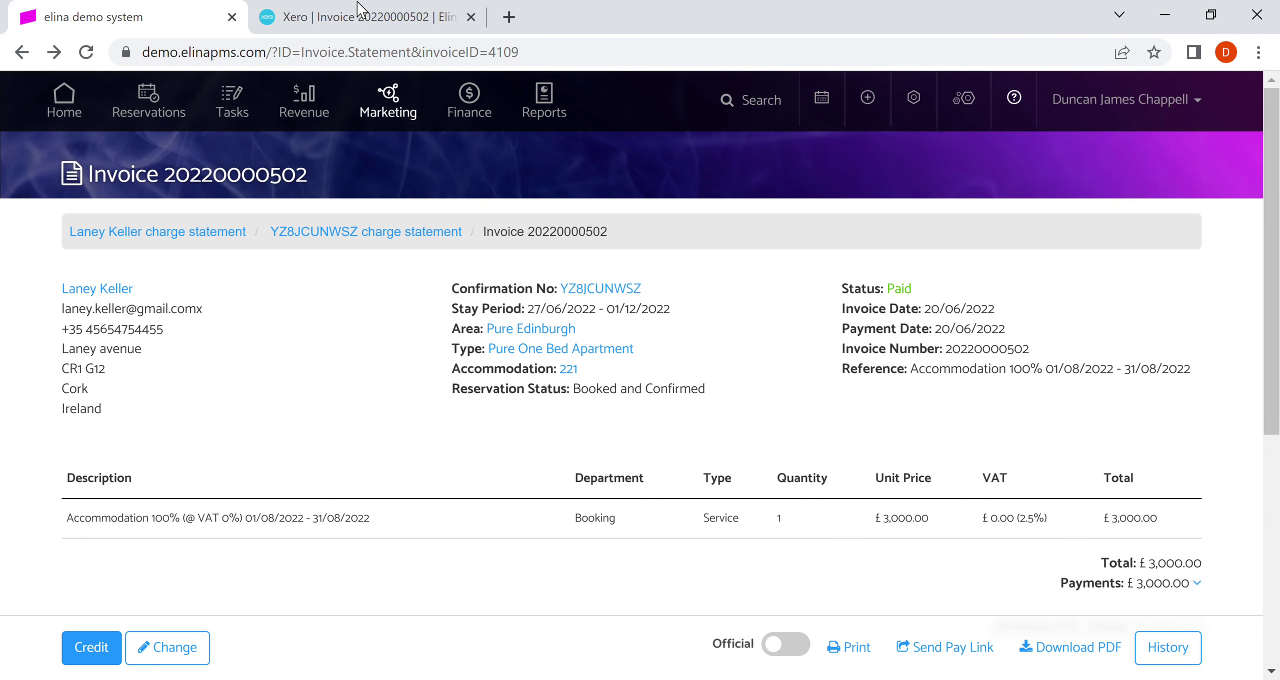
Return to Xero, where the invoice shows Paid for 3,000.00, and go to the Dashboard.
left_click(357, 14)
scroll(337, 240, "up", 2)
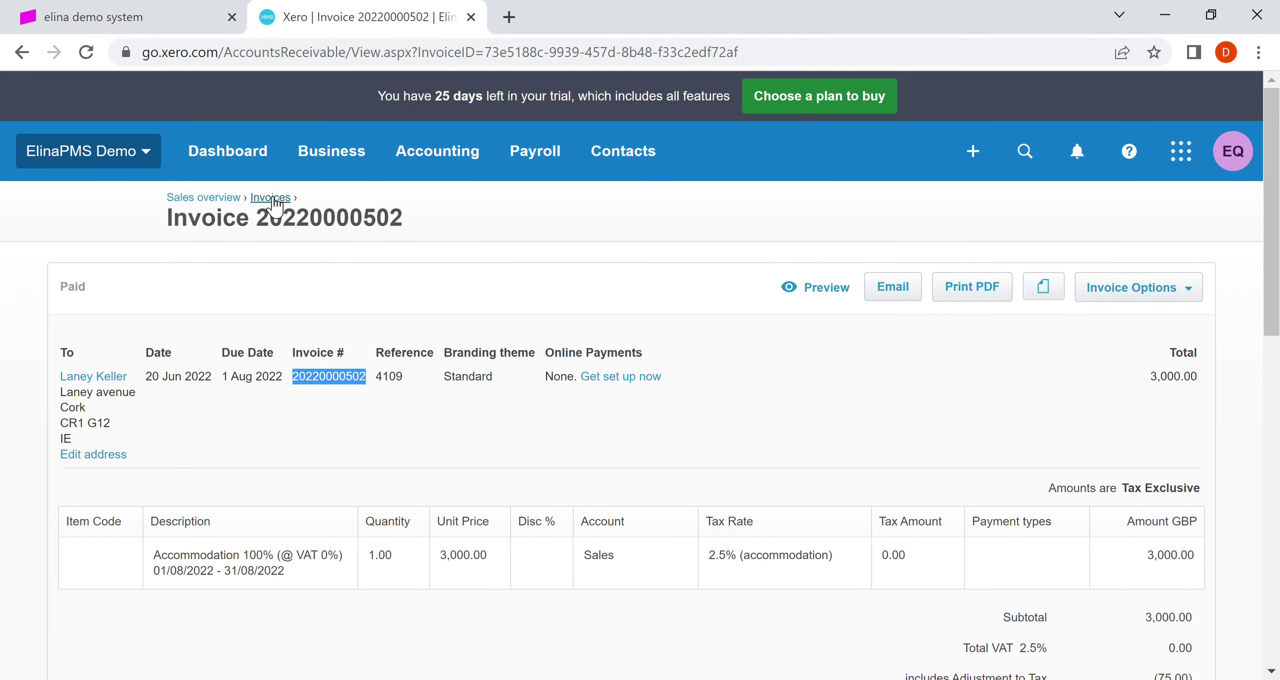
left_click(259, 165)
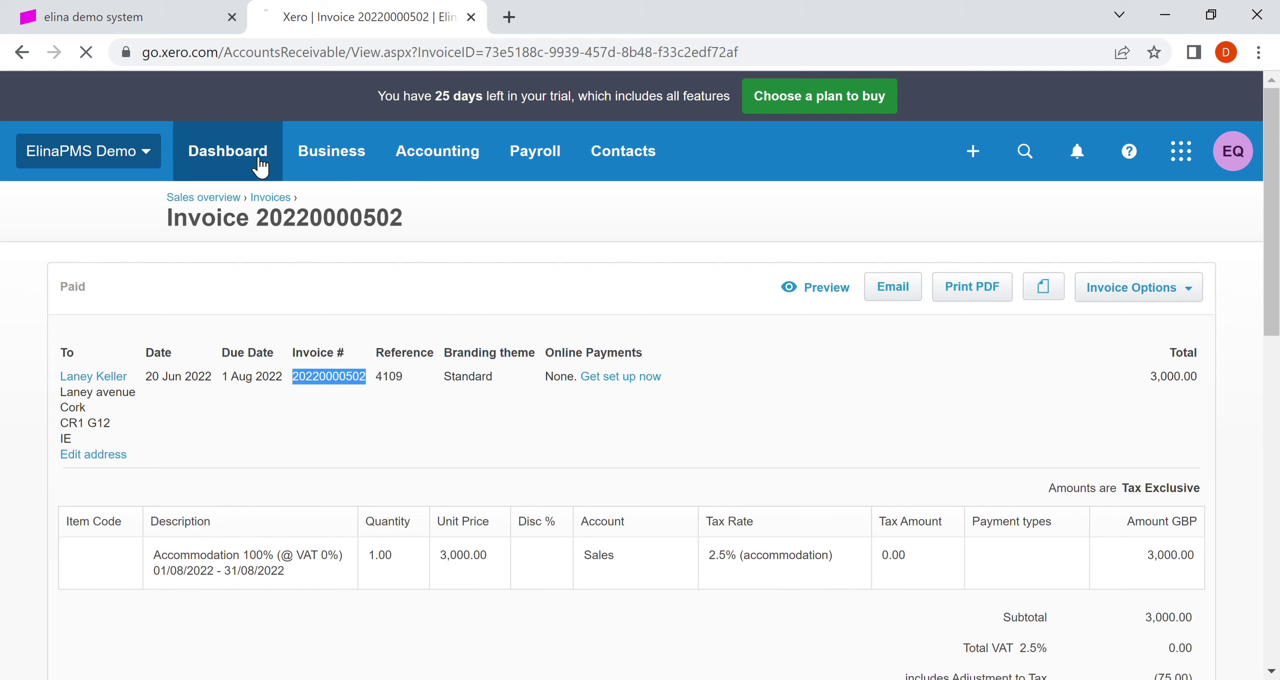
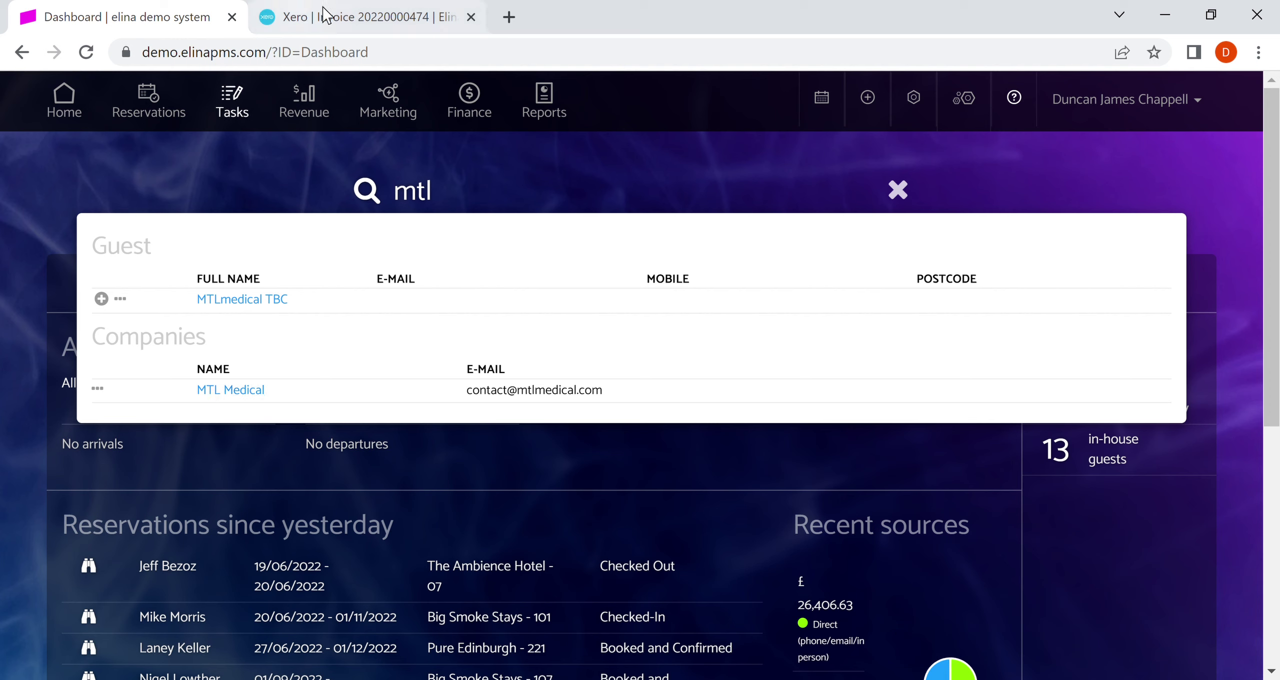
left_click(345, 20)
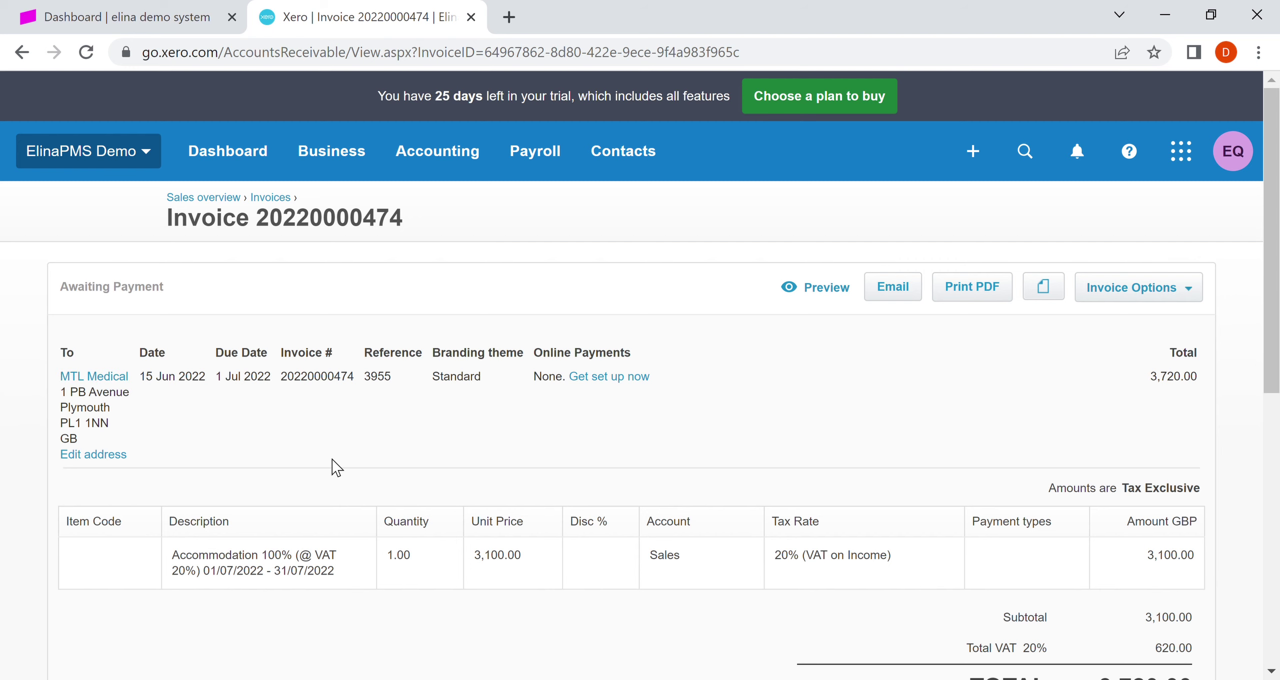
Scroll through MTL Medical's invoice lines, then go back to the Awaiting Payment invoice list.
scroll(410, 448, "down", 2)
scroll(798, 525, "down", 6)
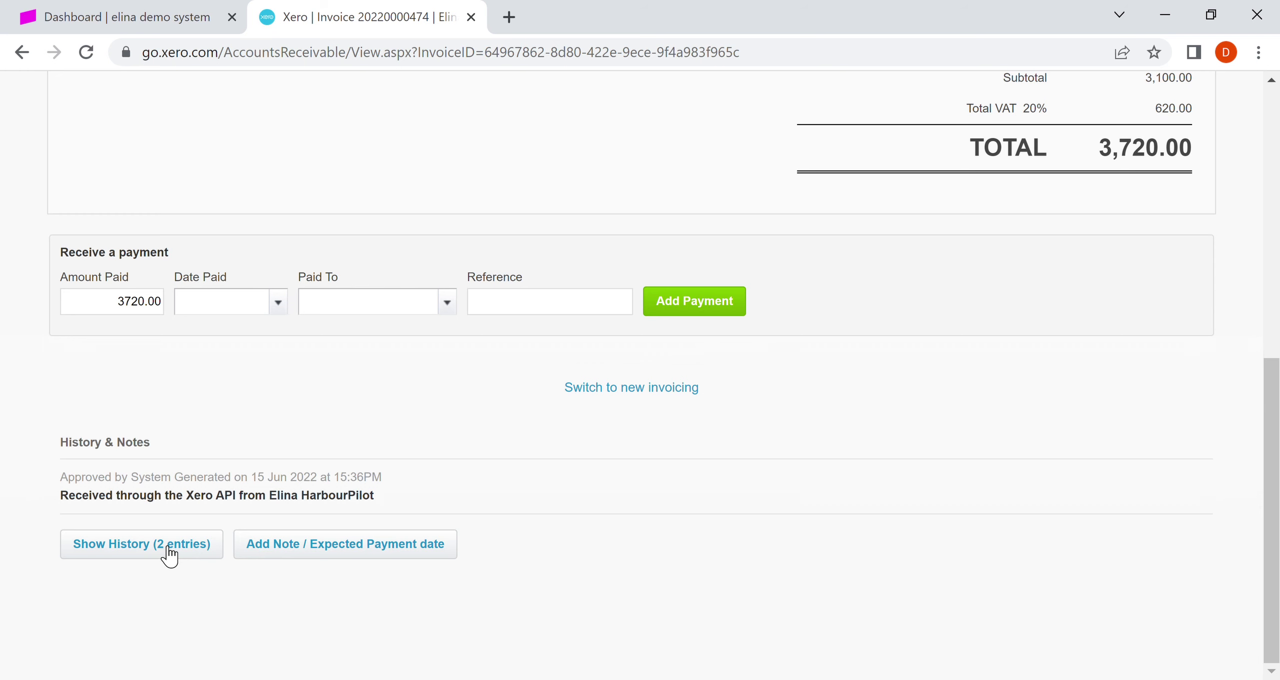
scroll(223, 520, "up", 5)
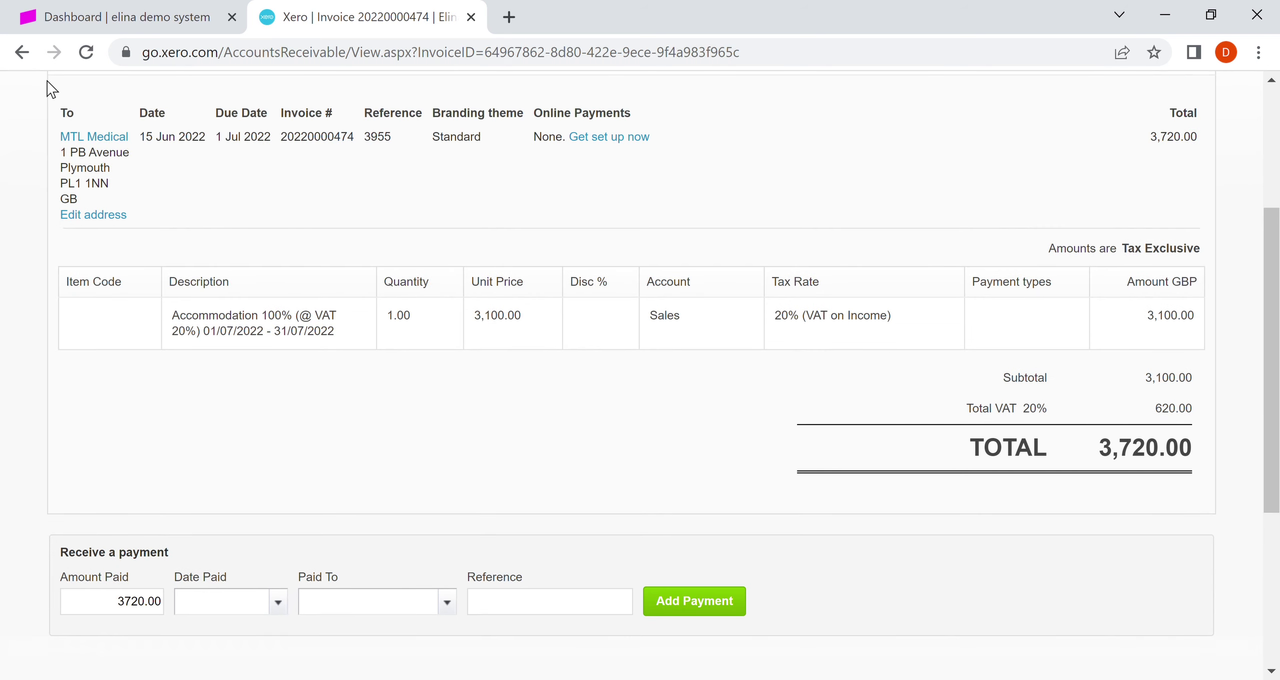
left_click(22, 52)
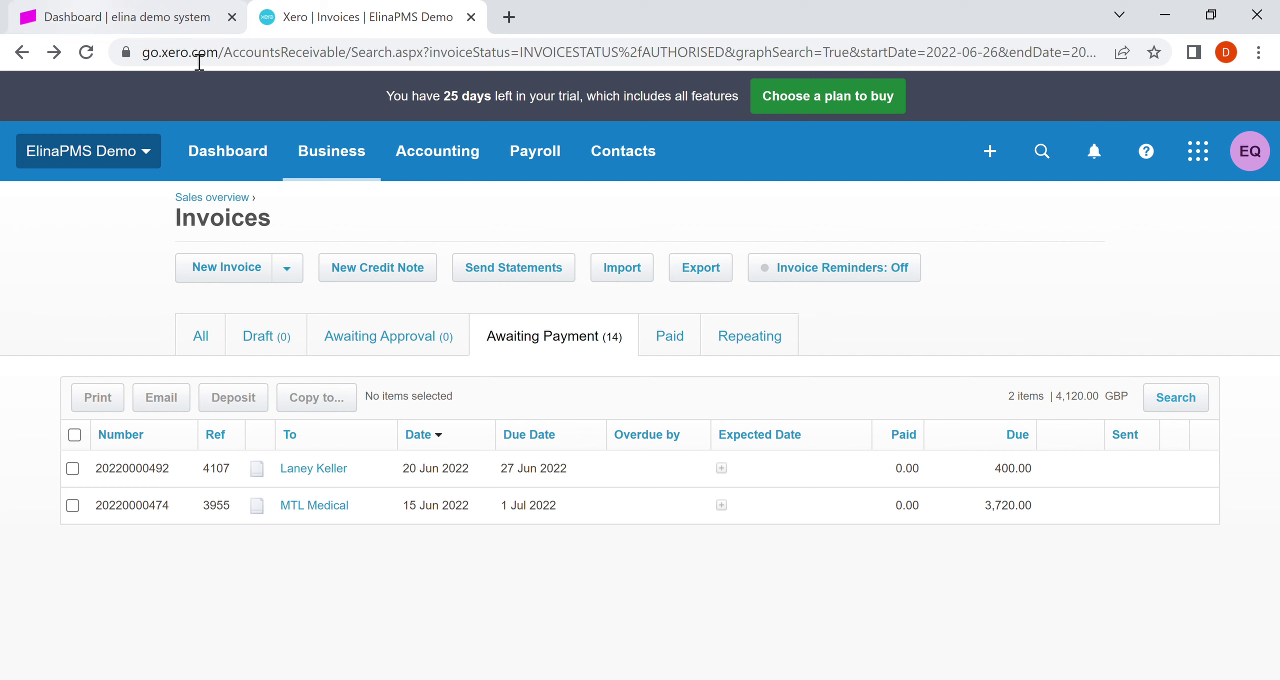
Replace the 'mtl' search on the Elina dashboard with the guest's full name.
left_click(199, 17)
left_click_drag(432, 192, 397, 199)
key("BackSpace")
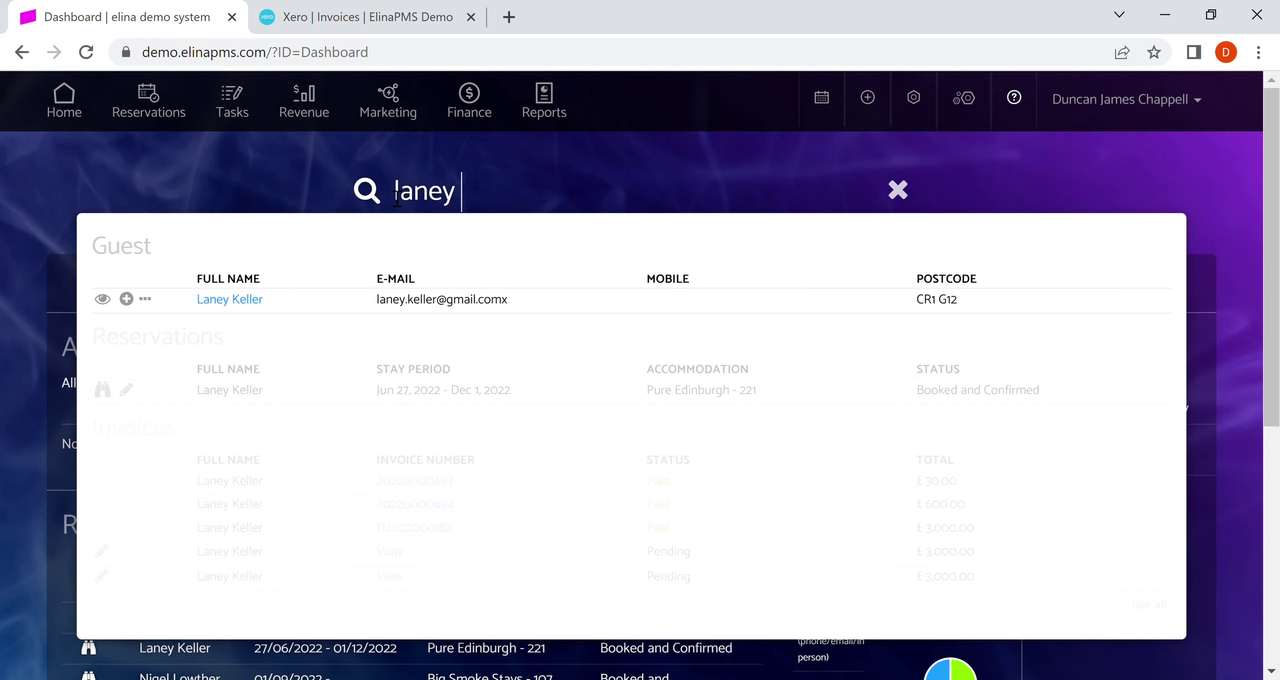
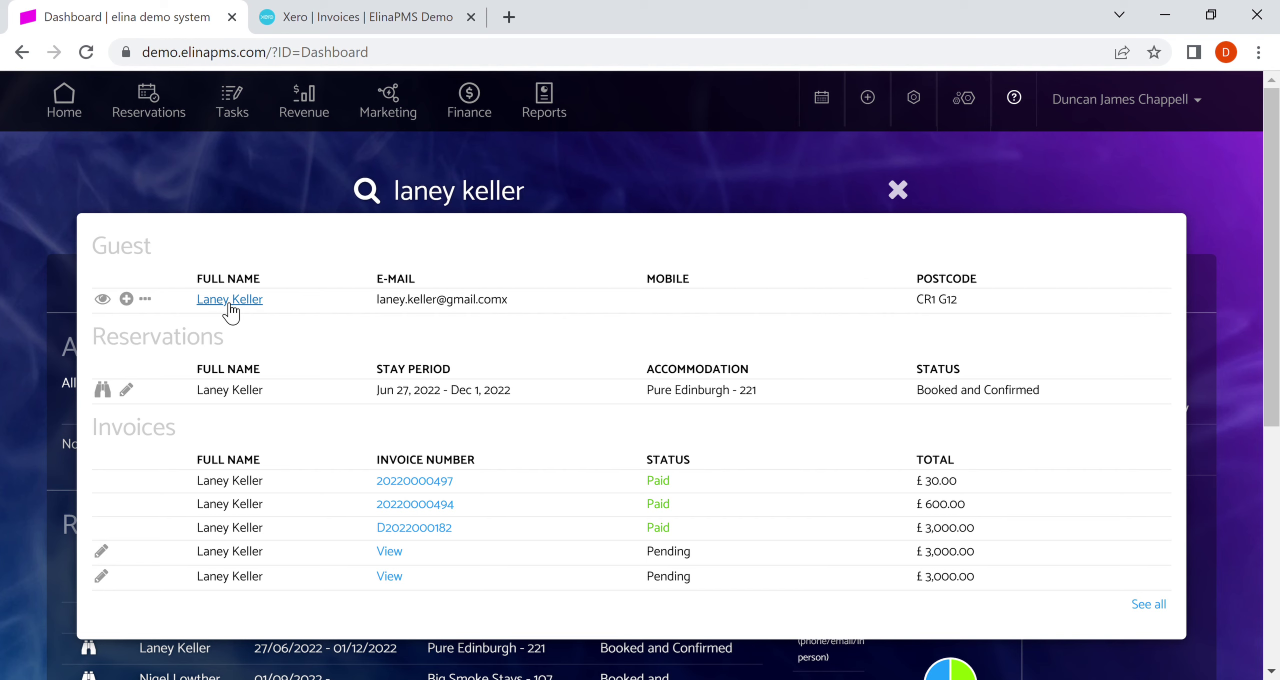
Open the guest's profile with Edit Guest, then bring up Xero's global search.
left_click(145, 298)
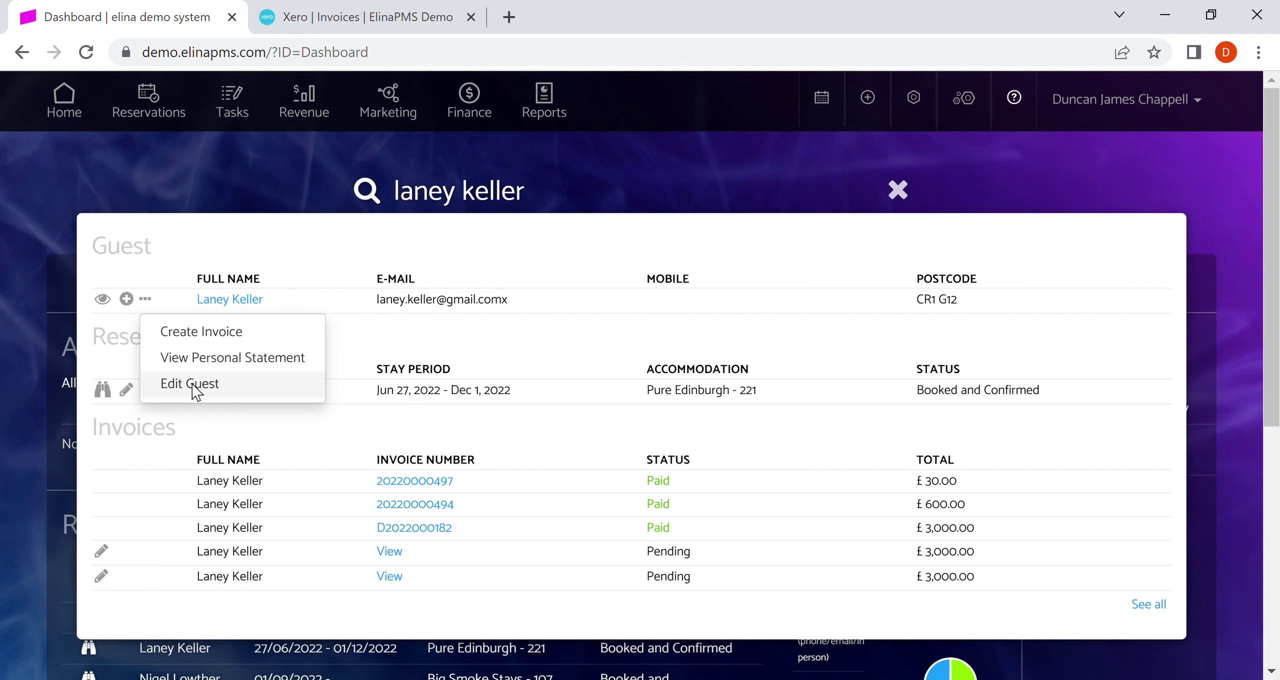
left_click(200, 391)
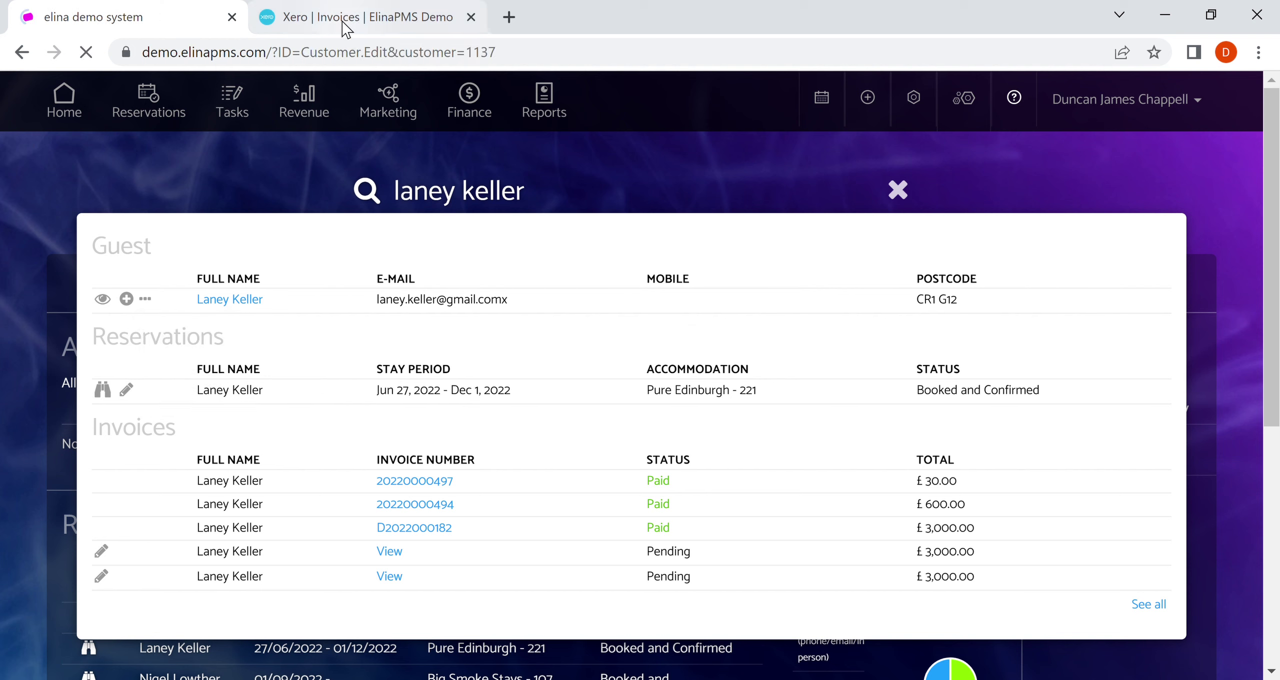
left_click(345, 30)
left_click(1058, 162)
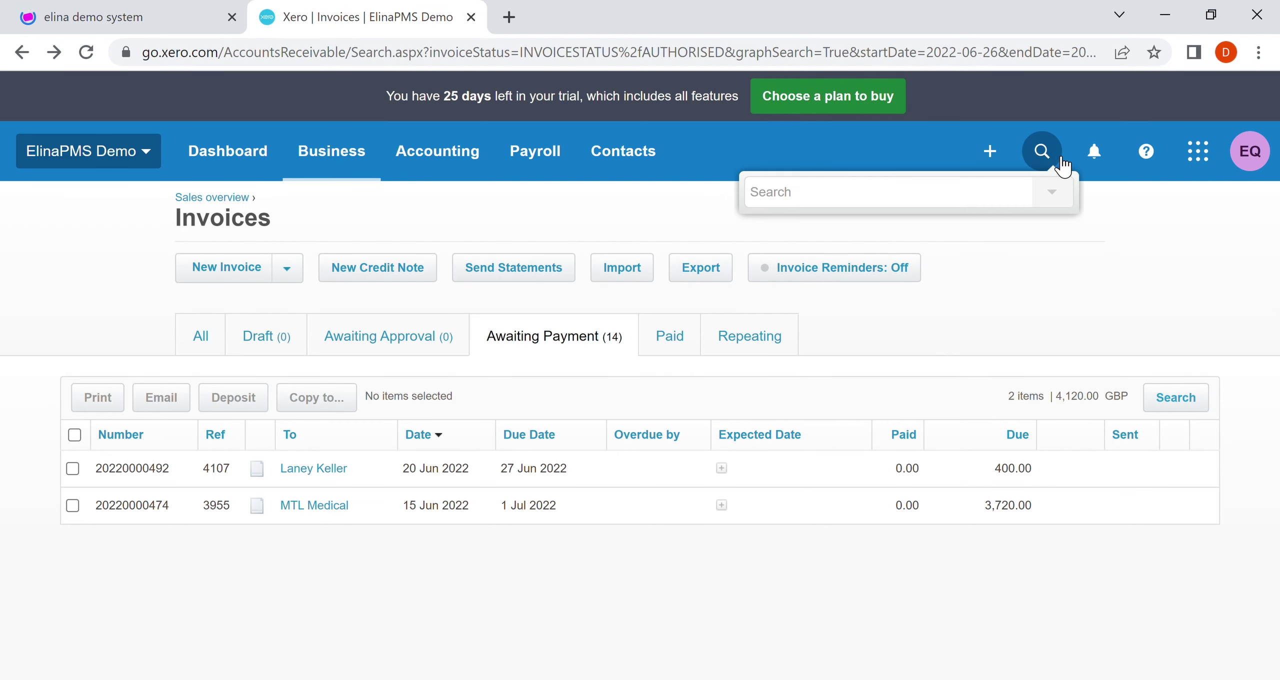
Search Xero for the guest's name and open their contact record.
type("laney")
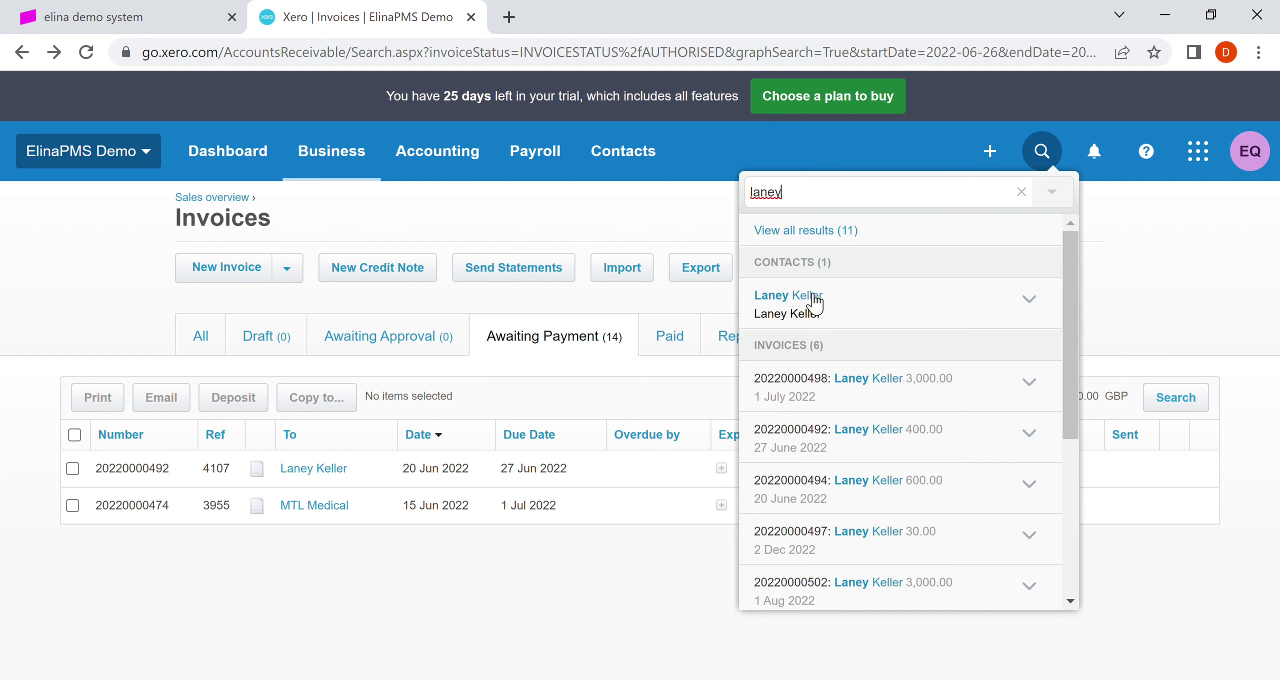
left_click(815, 298)
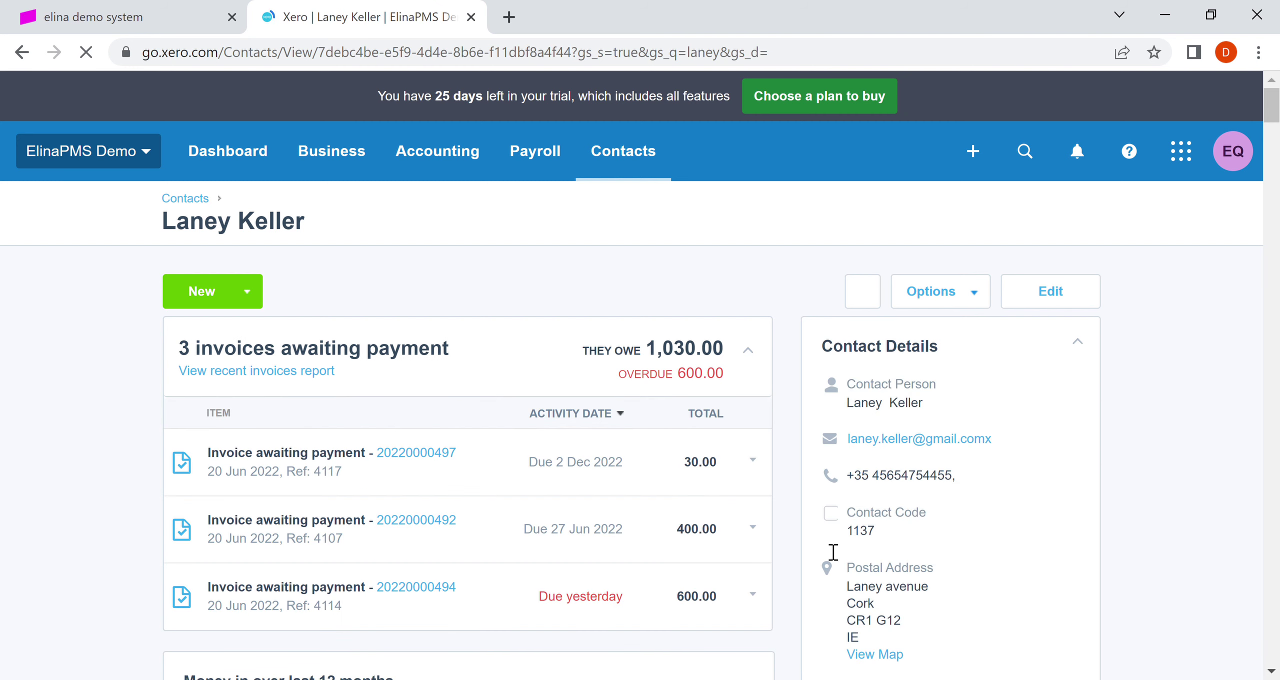
Check the contact's Contact Code against the guest's Elina customer number.
scroll(707, 531, "down", 1)
scroll(940, 386, "down", 1)
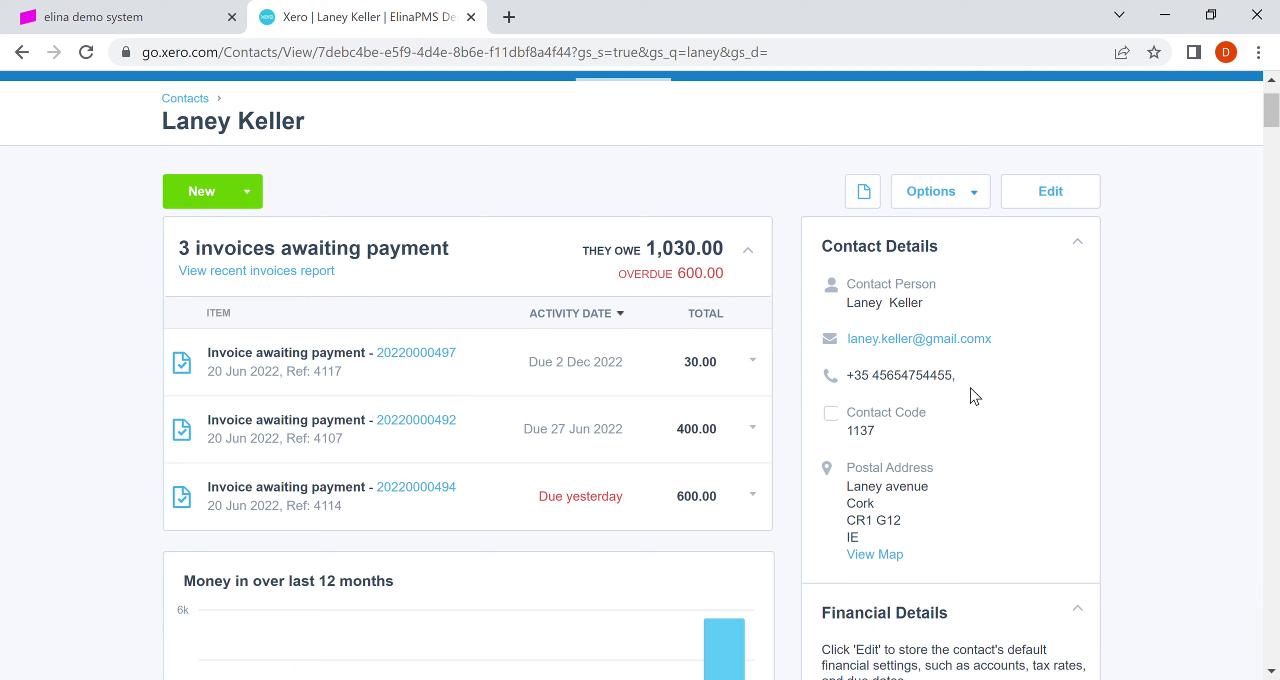
left_click_drag(895, 440, 864, 443)
left_click(884, 443)
left_click(171, 23)
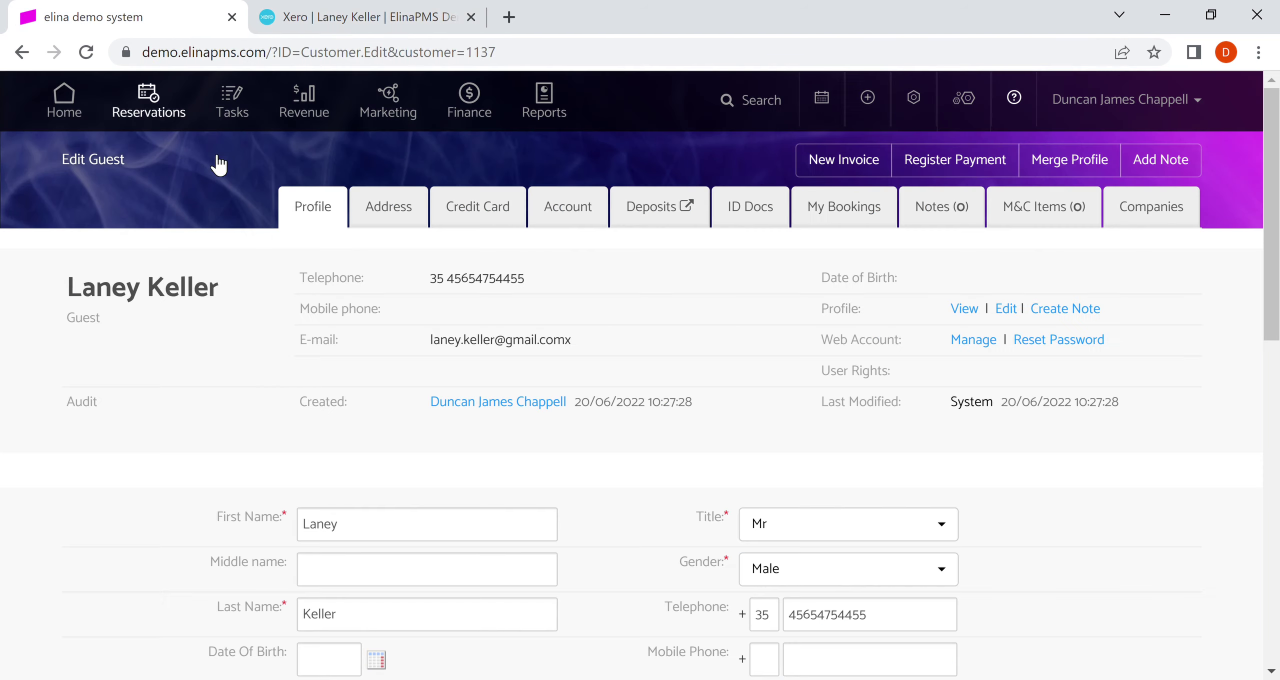
Compare the Elina guest form with the Xero contact details.
scroll(500, 444, "down", 2)
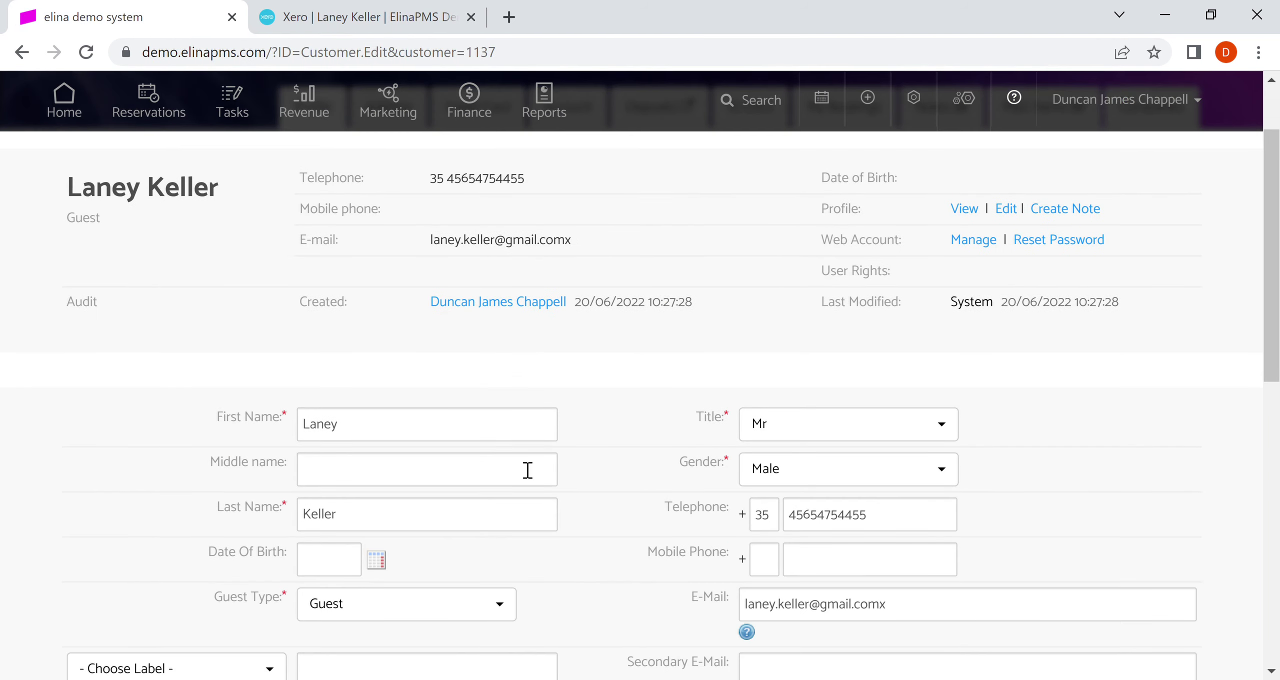
left_click(421, 15)
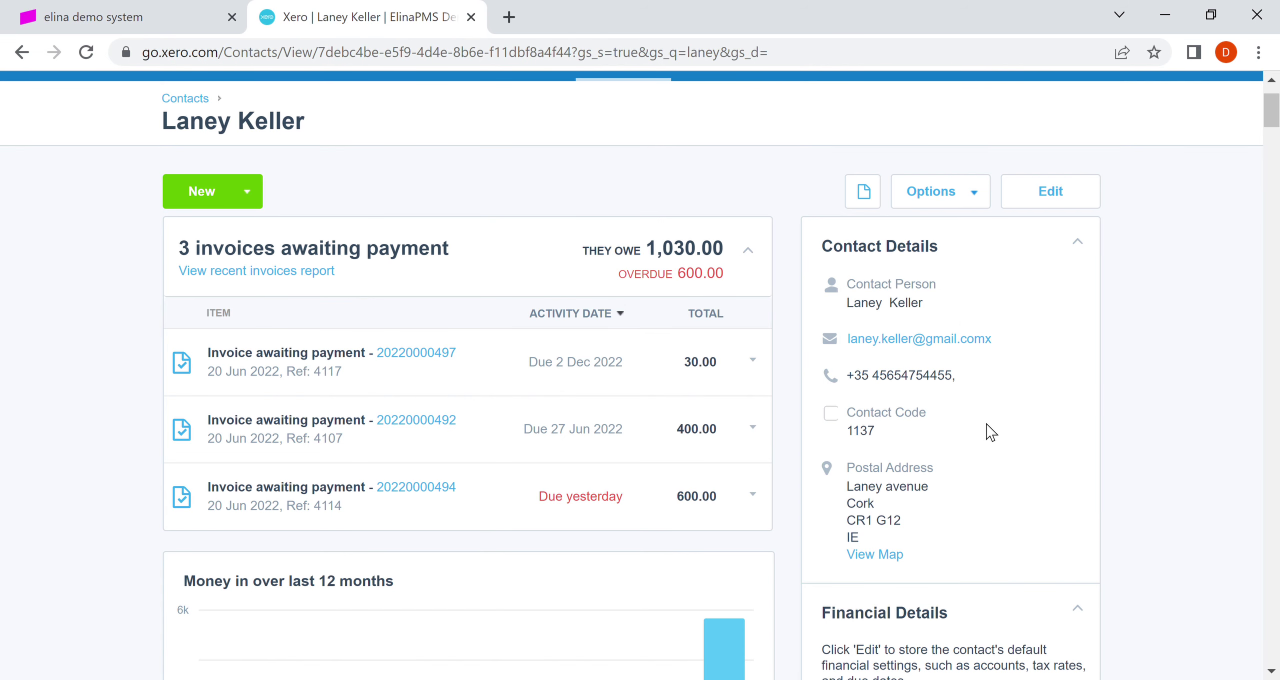
left_click(145, 15)
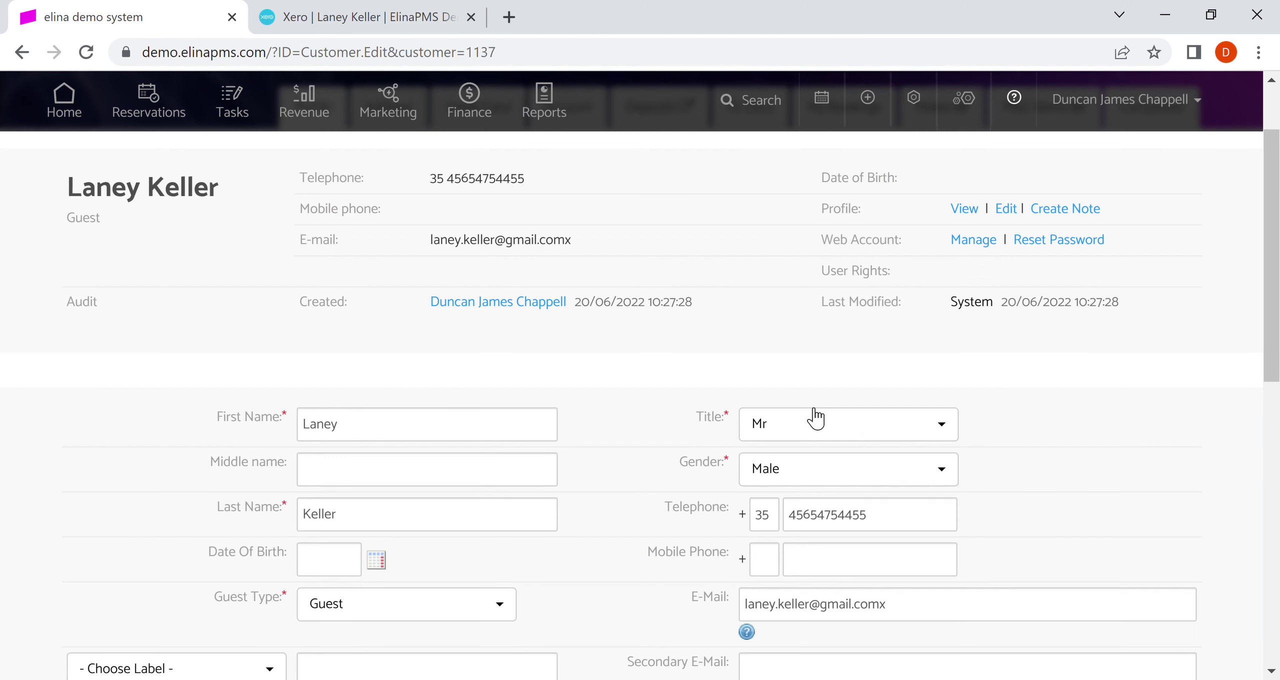
left_click(383, 19)
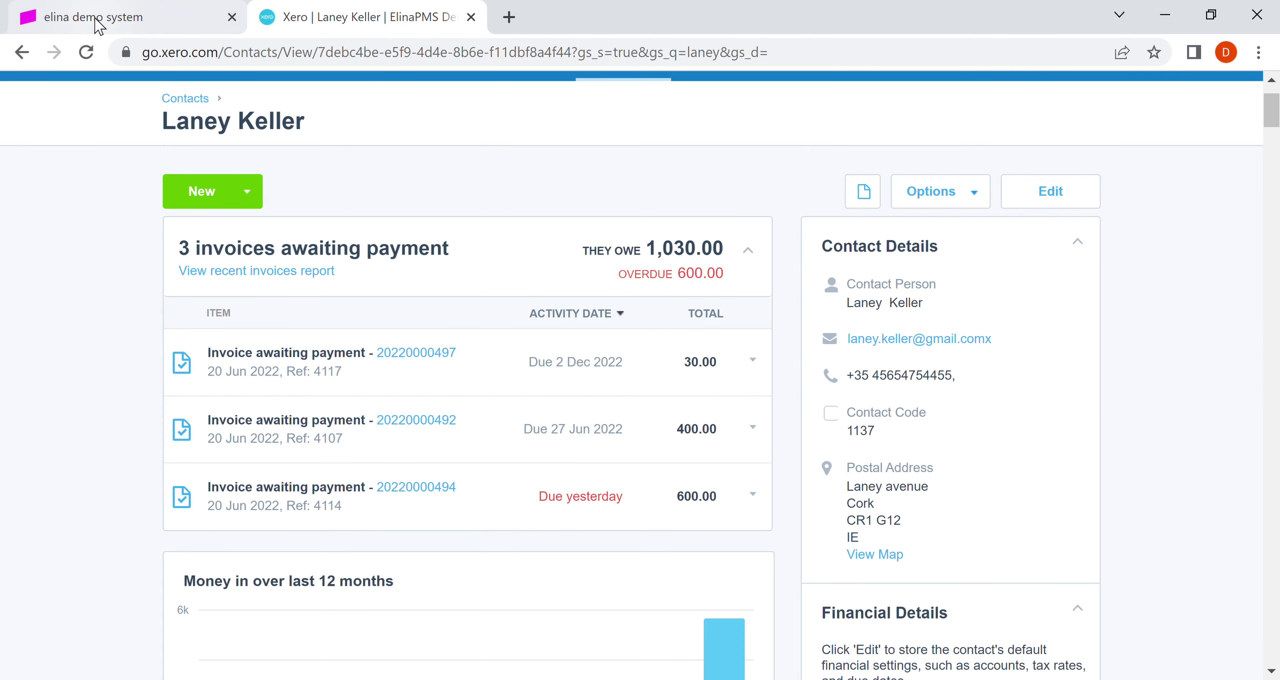
left_click(120, 14)
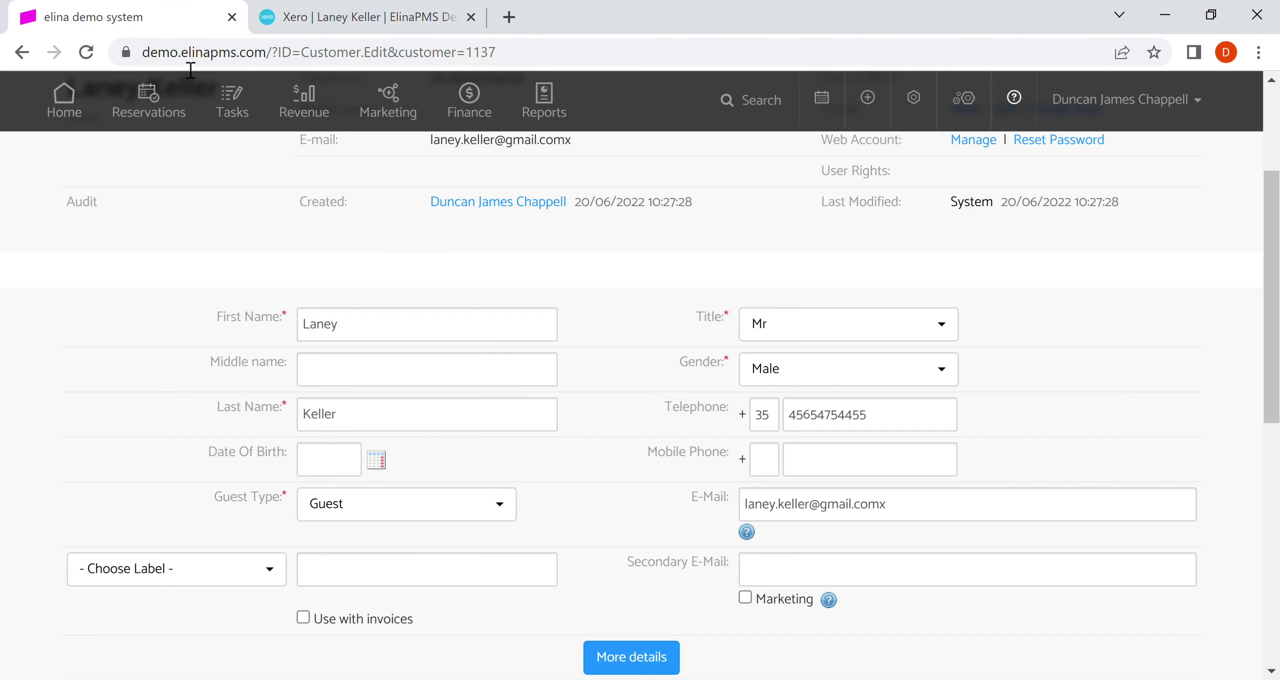
scroll(710, 325, "up", 4)
Open the guest's billing address for editing from the Address tab.
left_click(398, 212)
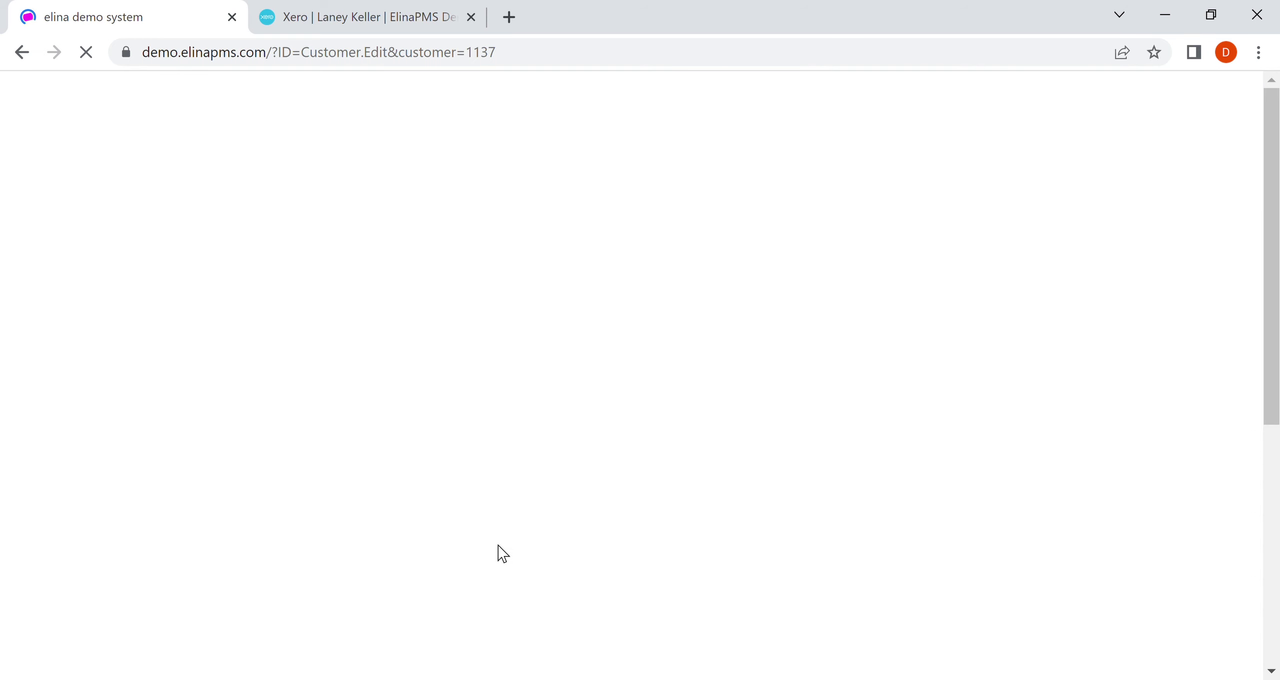
scroll(372, 532, "down", 2)
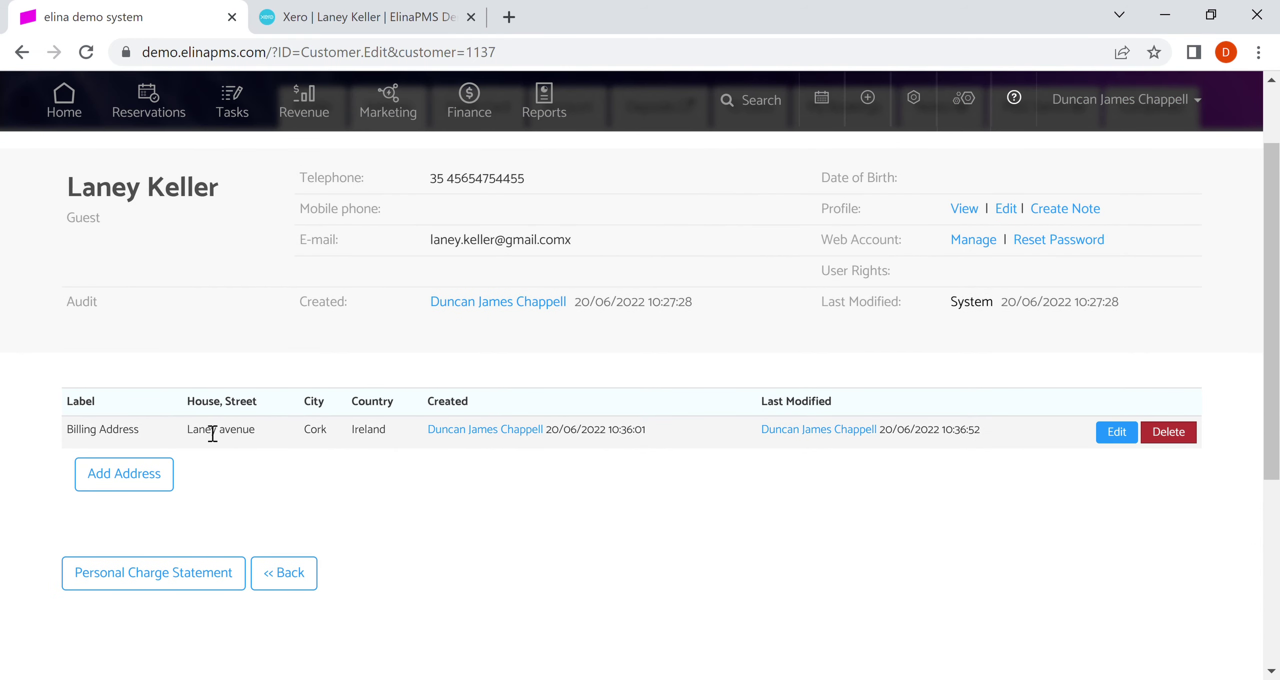
left_click(1117, 432)
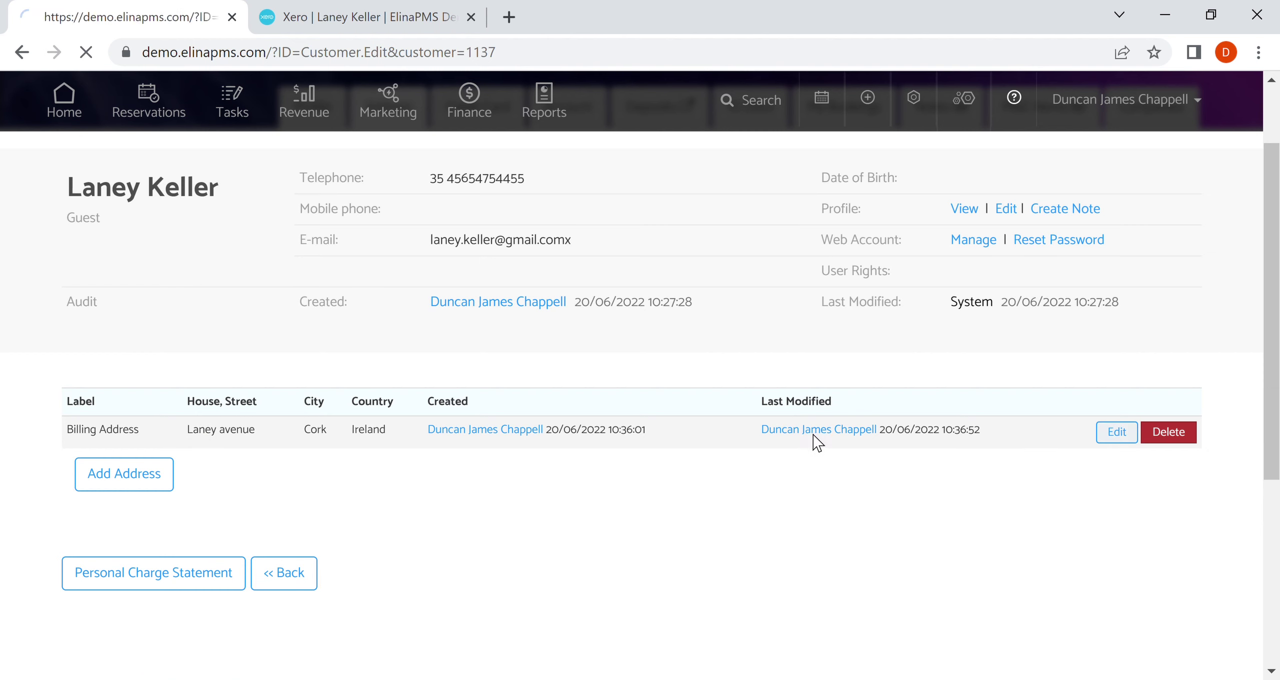
scroll(474, 464, "down", 2)
scroll(473, 464, "down", 6)
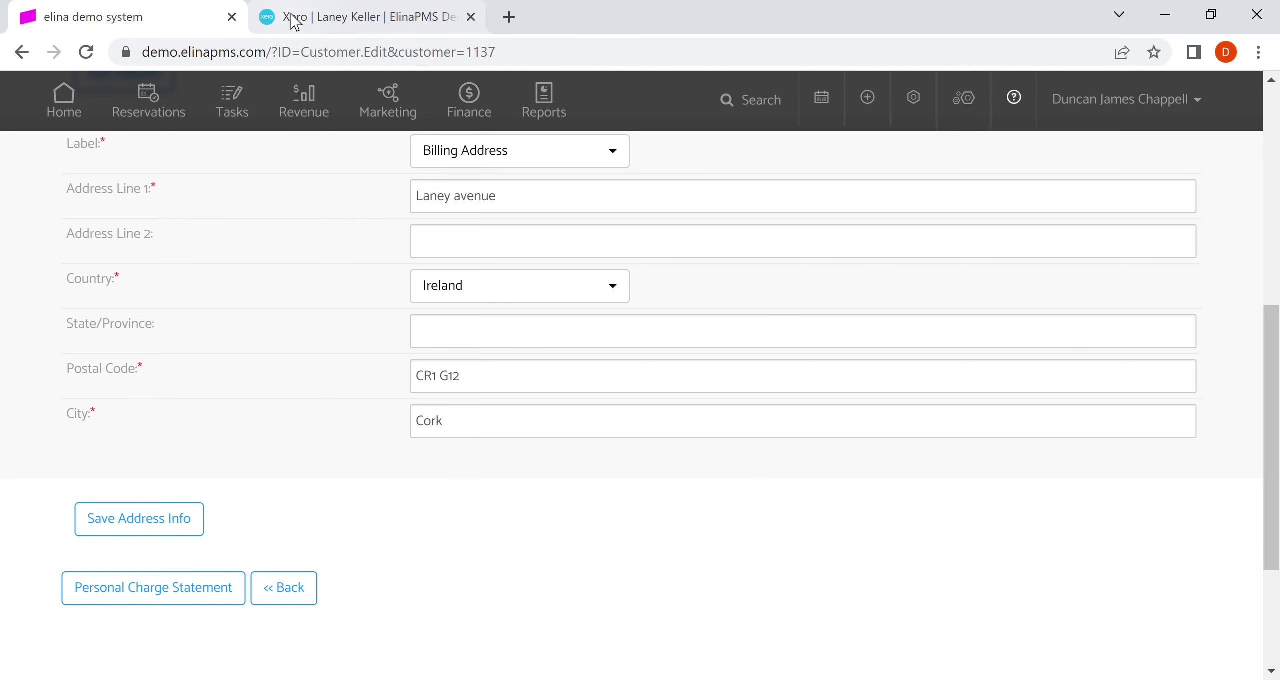
Open Xero's Accounting > Advanced settings.
left_click(294, 21)
scroll(499, 415, "up", 2)
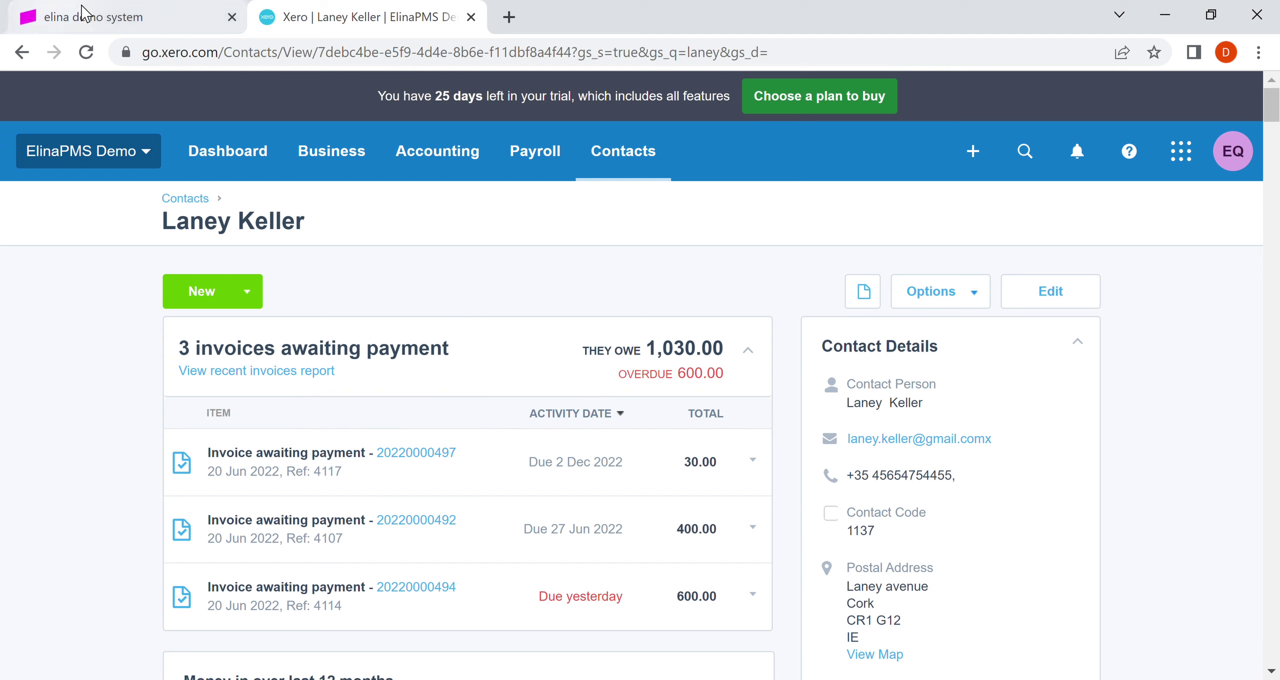
left_click(428, 168)
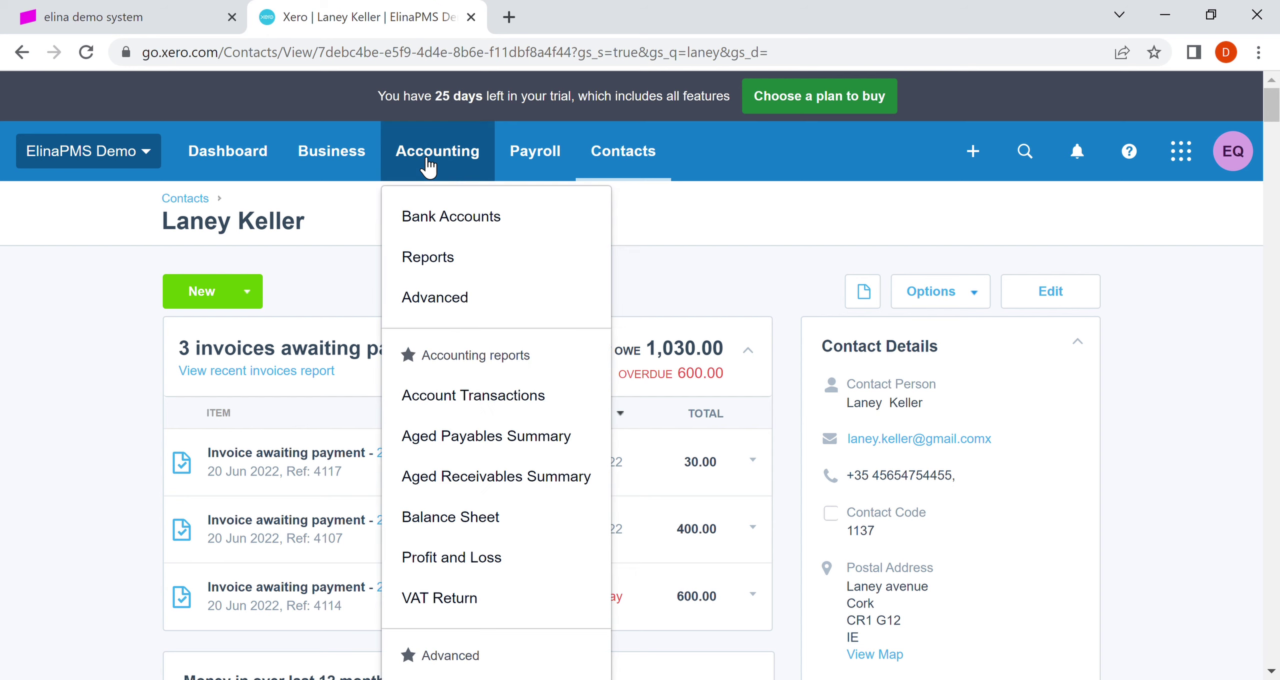
left_click(435, 299)
Open the Xero connected-app settings under Elina's Mission Control General category.
left_click(179, 9)
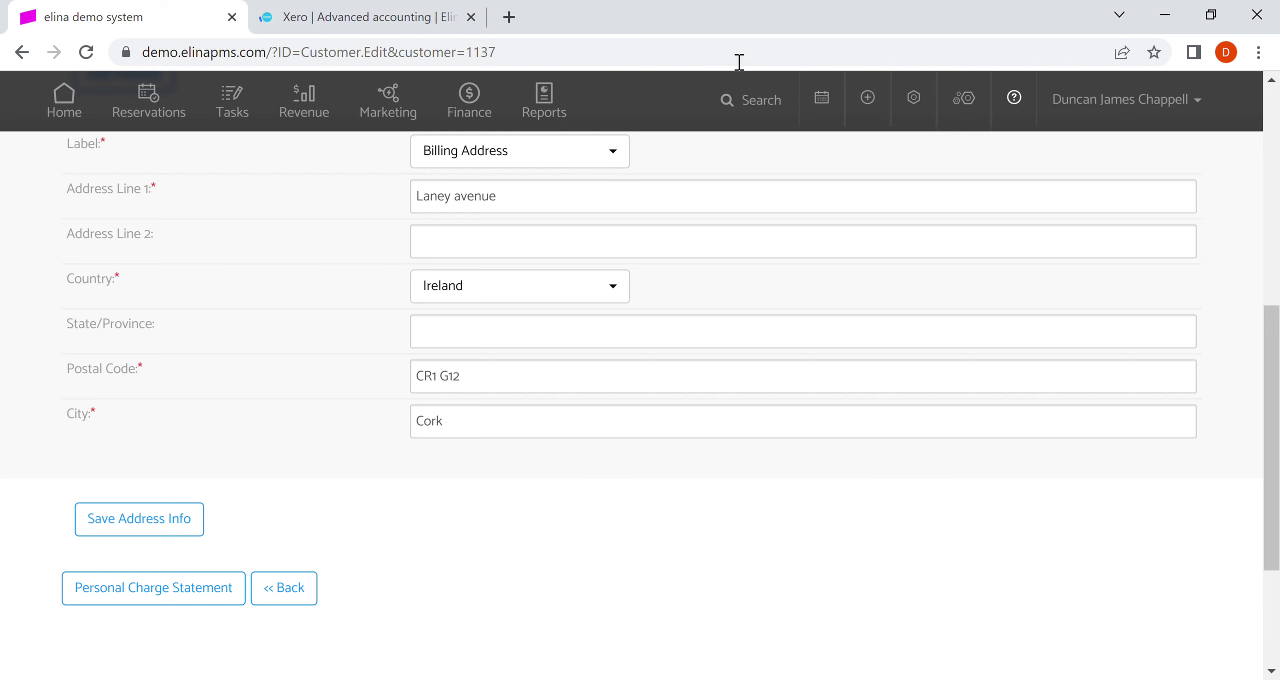
left_click(964, 121)
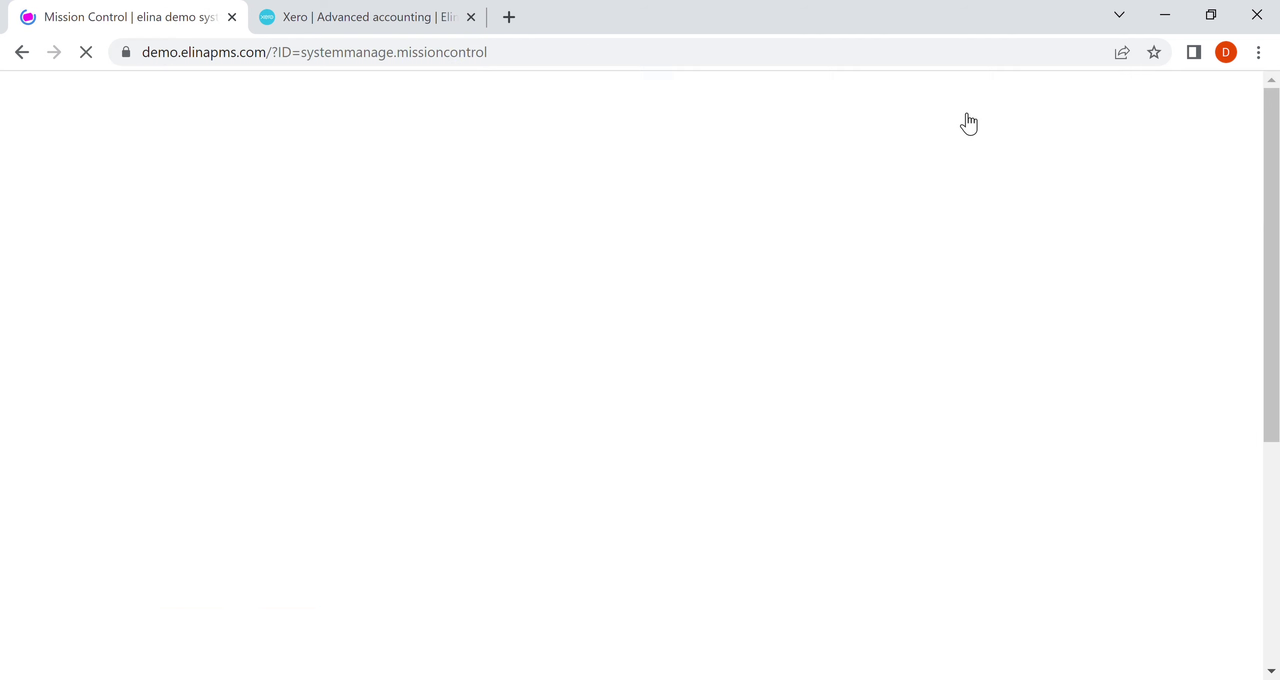
left_click(326, 505)
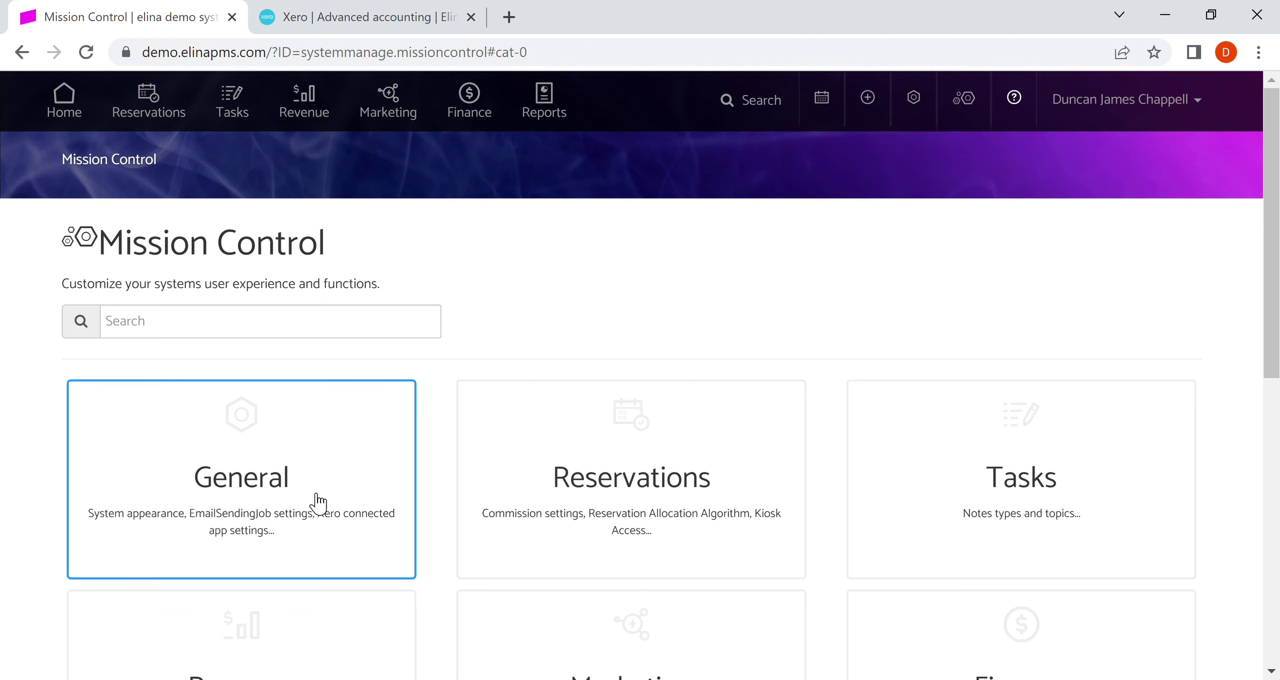
left_click(567, 529)
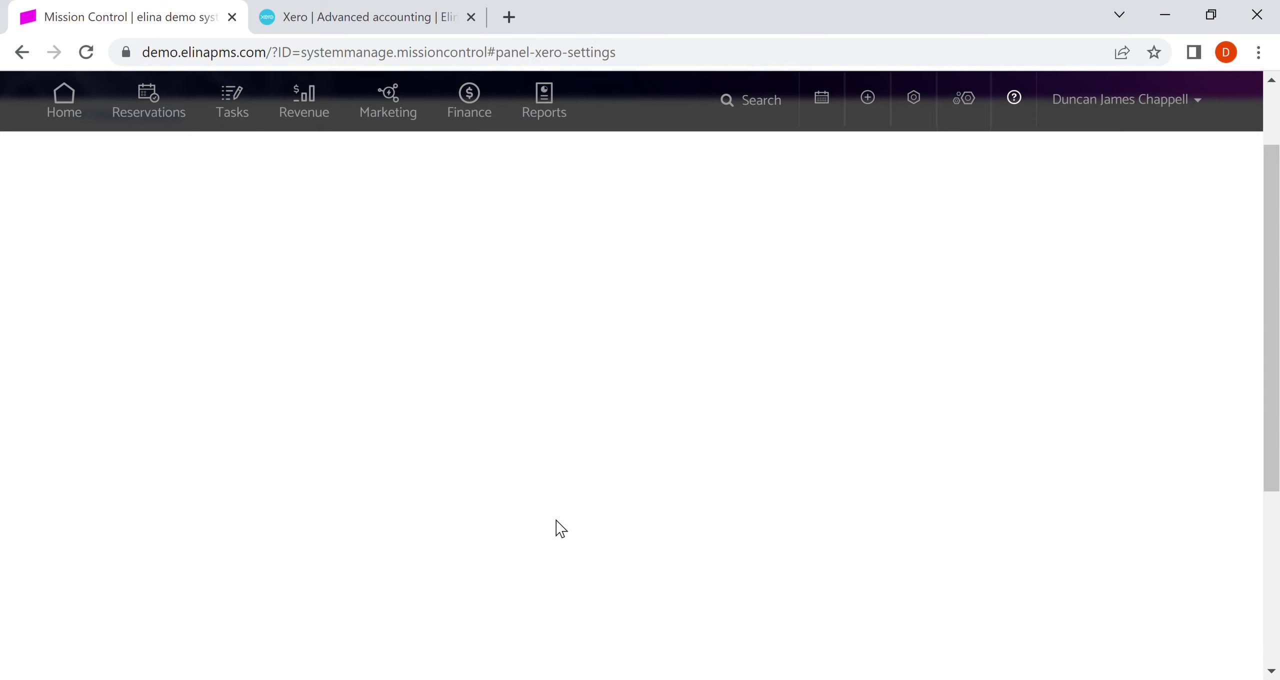
Review the tax-rate mapping and inspect the 0% No VAT dropdown; 1%, 4% and 13.5 remain unmapped.
scroll(4, 411, "down", 5)
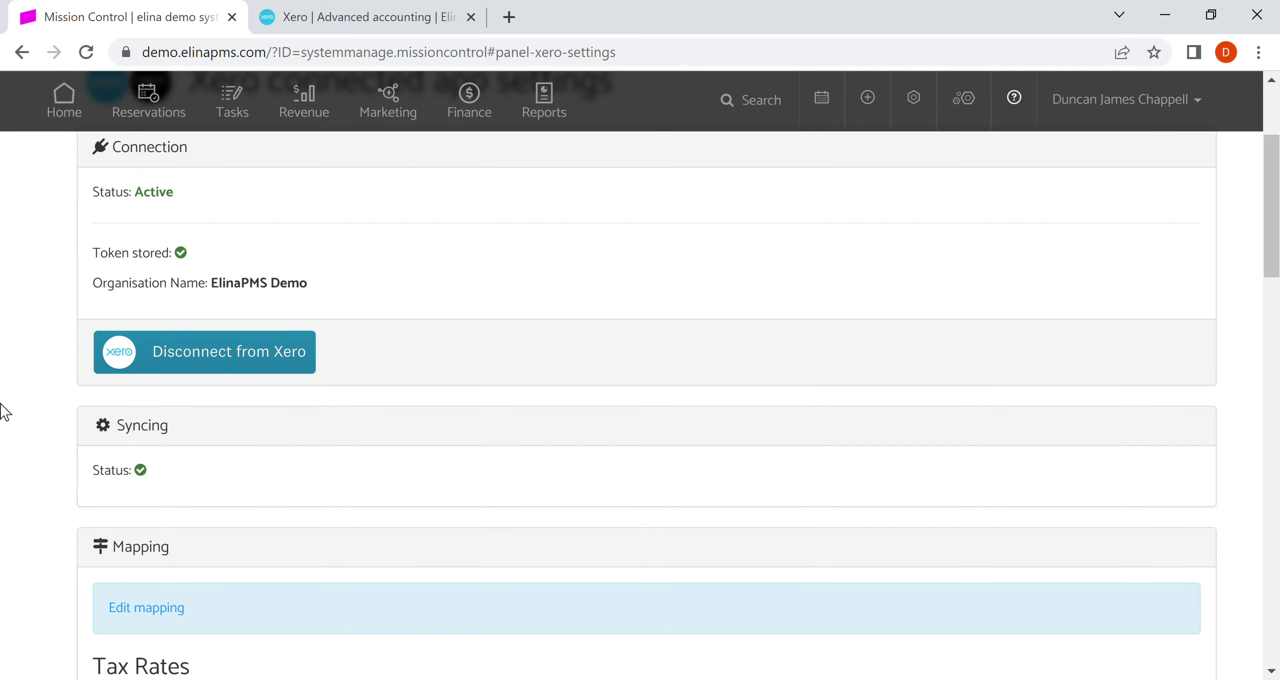
scroll(4, 411, "down", 6)
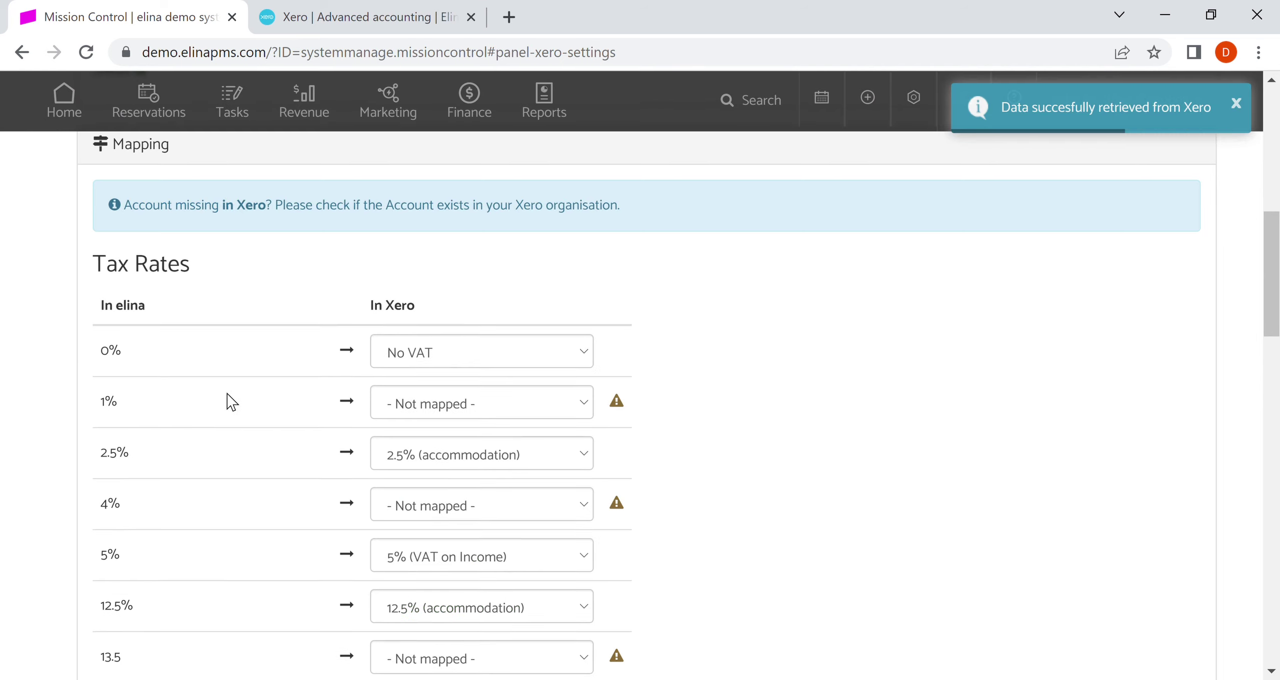
scroll(225, 403, "down", 2)
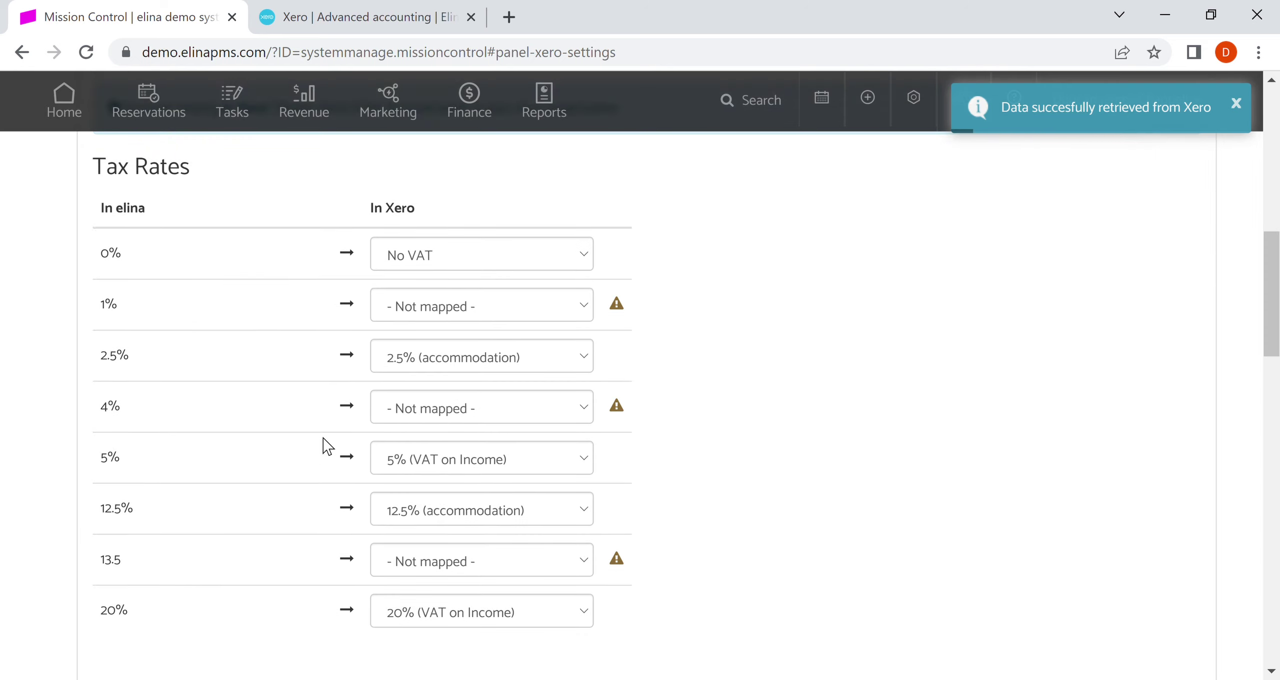
left_click(455, 259)
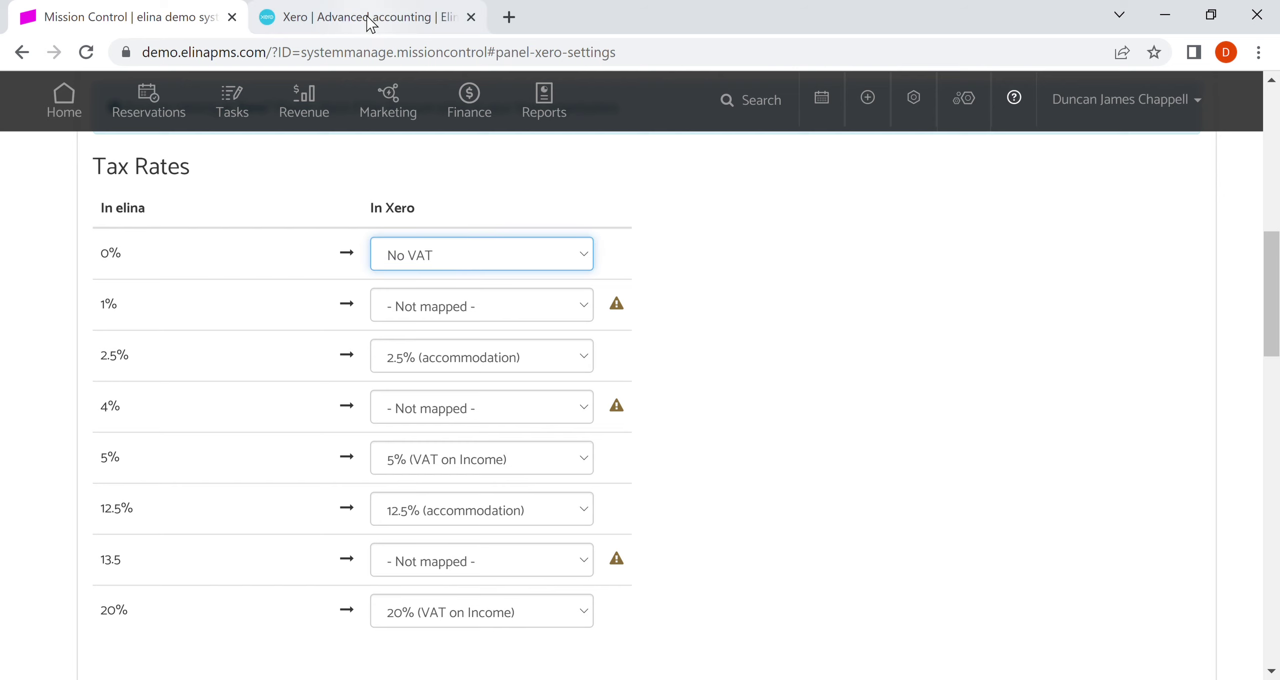
left_click(350, 17)
Review Xero's tax rates list, opening and closing a New Tax Rate form unsaved.
left_click(770, 477)
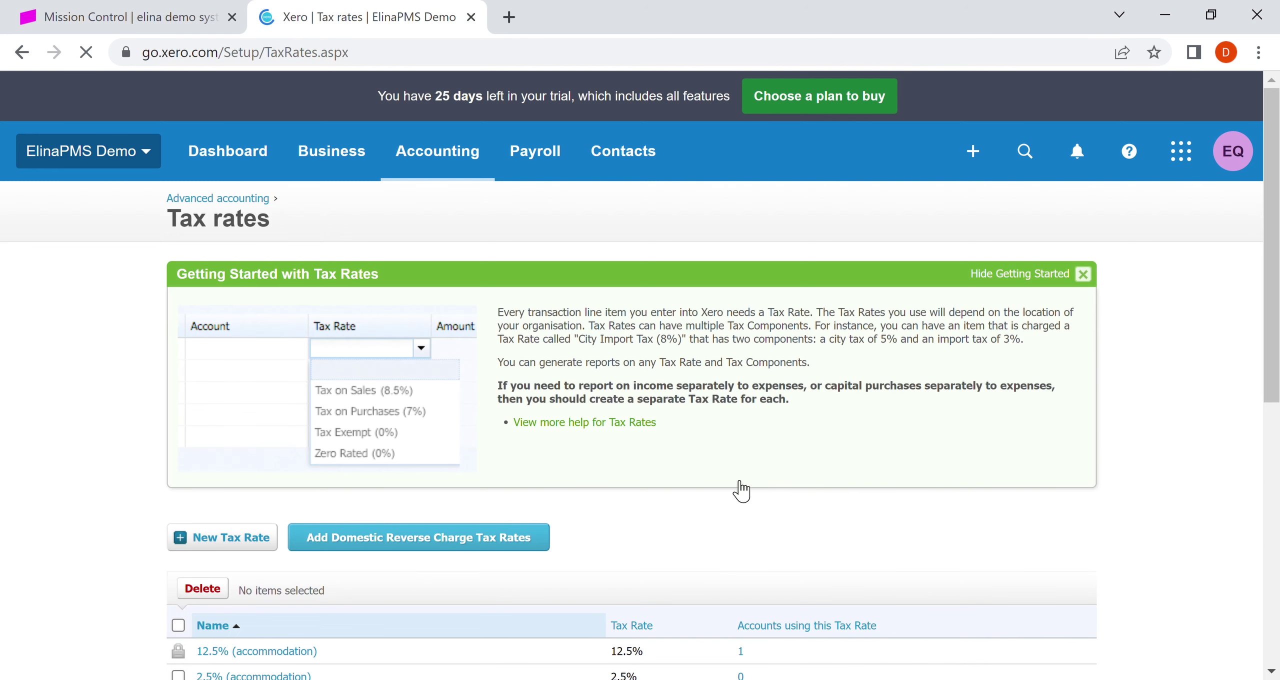
scroll(128, 551, "down", 4)
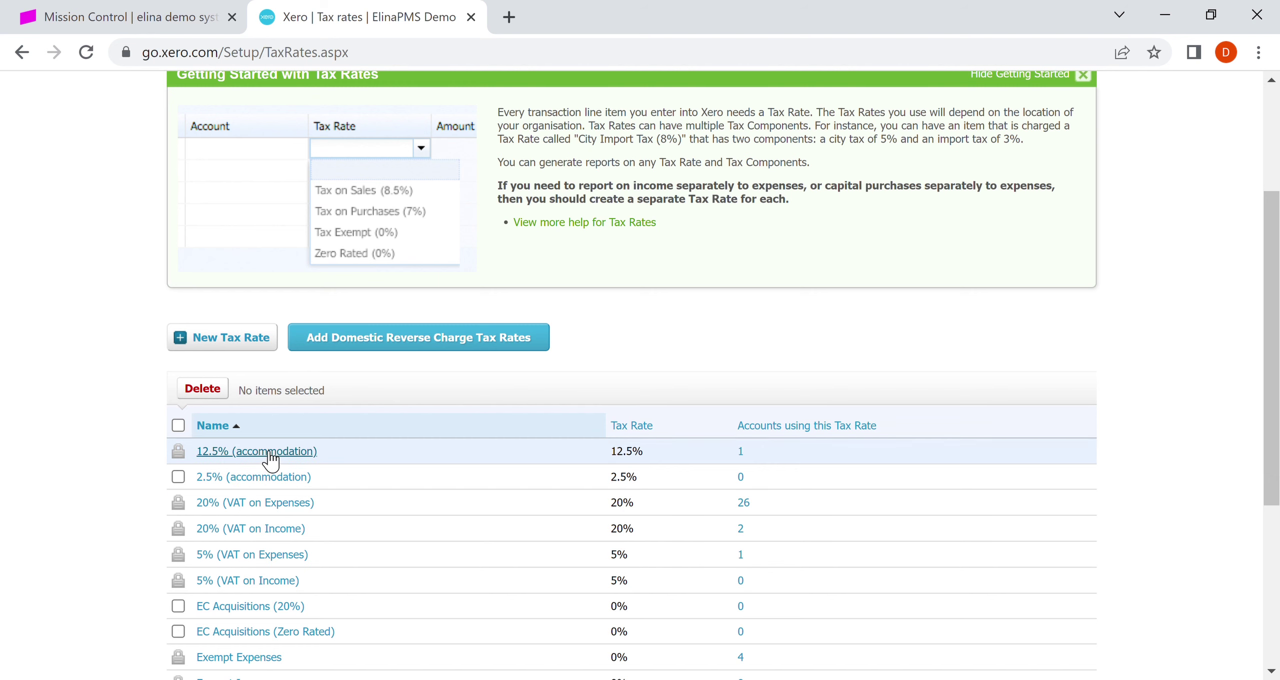
left_click(241, 345)
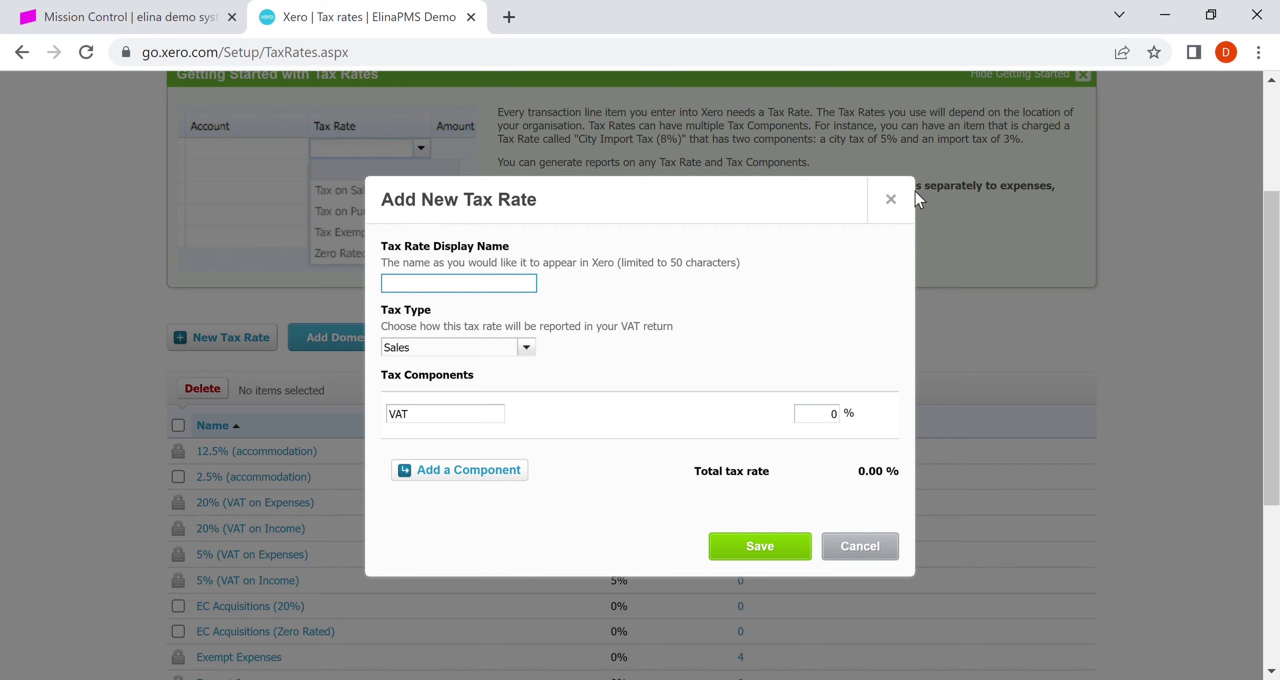
left_click(891, 200)
left_click(22, 52)
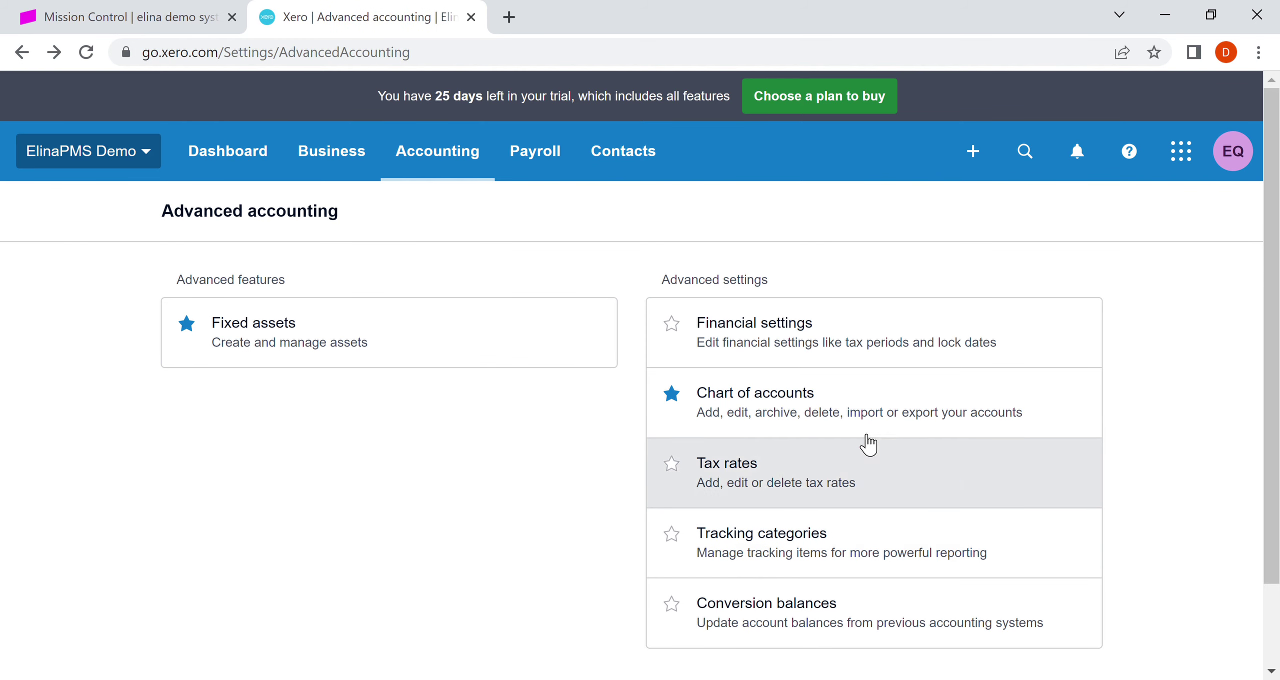
Open Xero's chart of accounts, then return to Elina's Departments and Xero Accounts mapping.
left_click(815, 417)
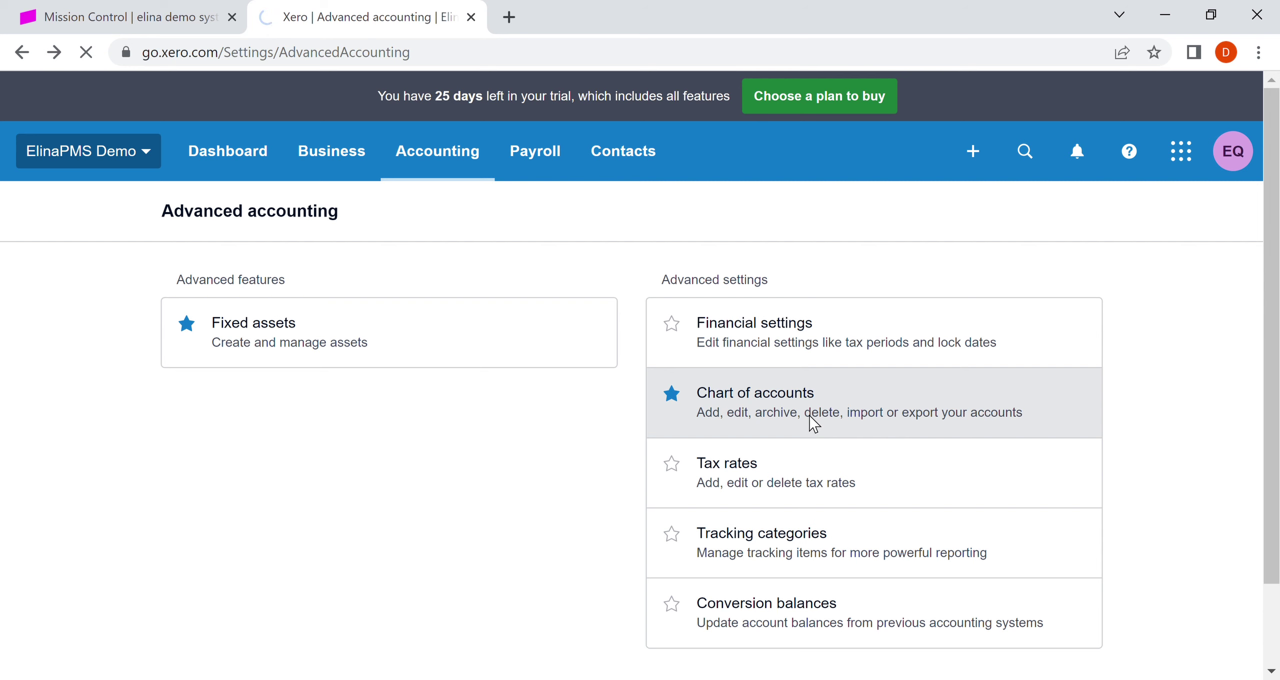
left_click(170, 16)
scroll(57, 420, "down", 6)
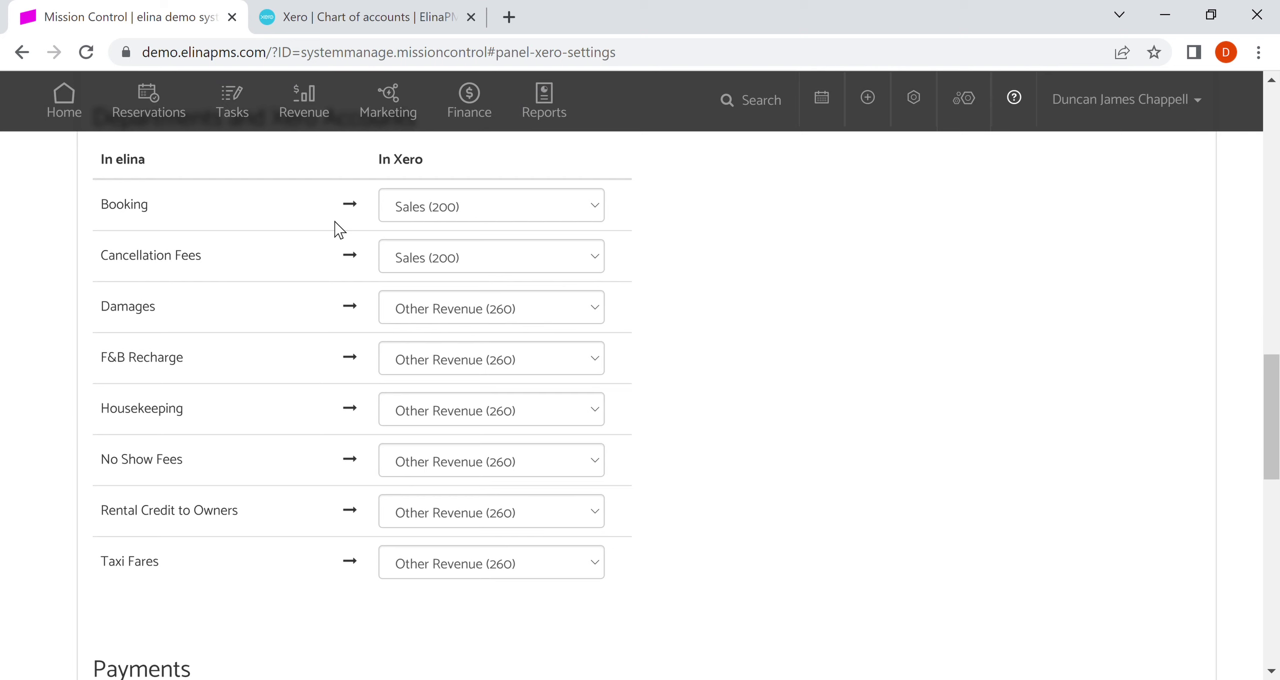
Open Mission Control in a new tab from the header's hexagon gears icon.
scroll(333, 253, "up", 2)
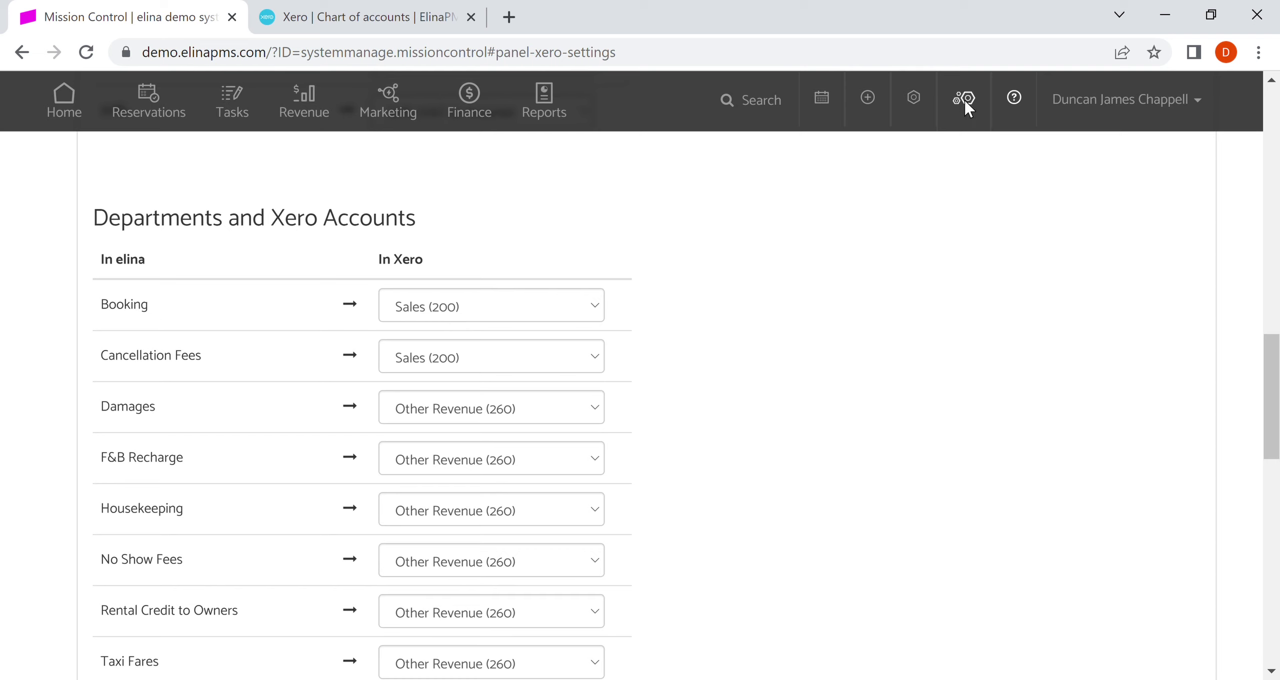
middle_click(986, 116)
left_click(363, 25)
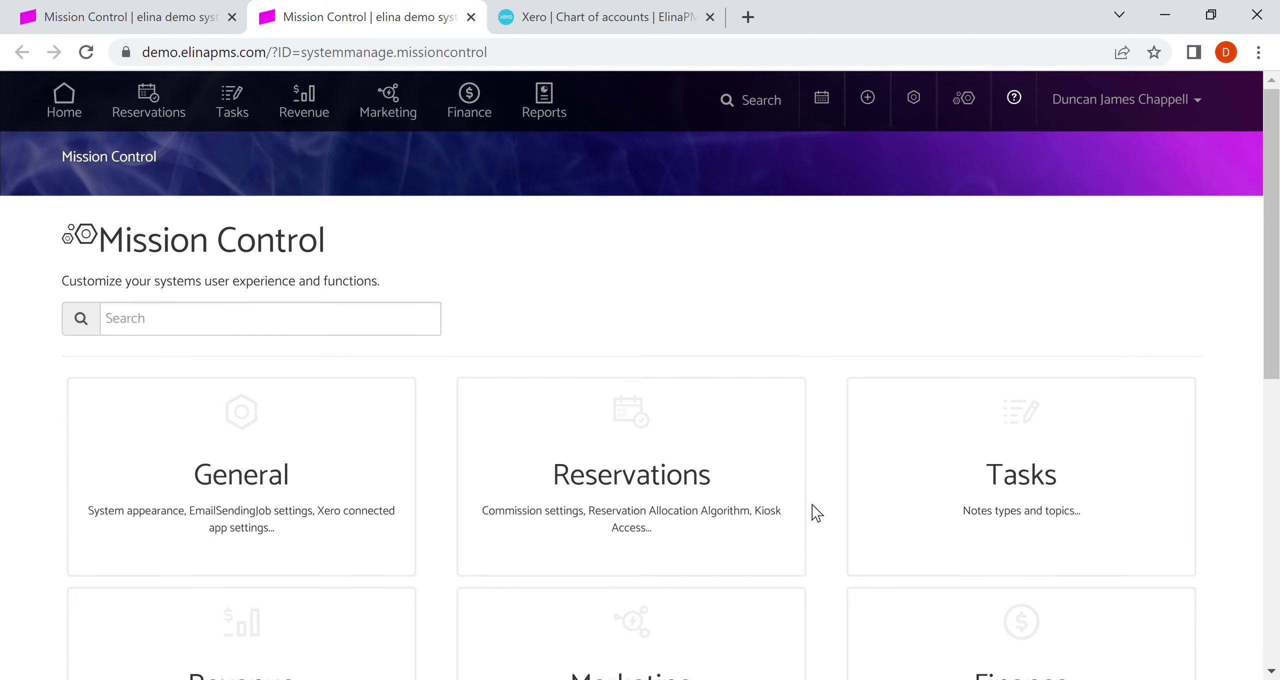
Open Finance's Department administration in a new tab, check its Select Vat options, then return to the dashboard.
scroll(814, 514, "down", 3)
left_click(987, 488)
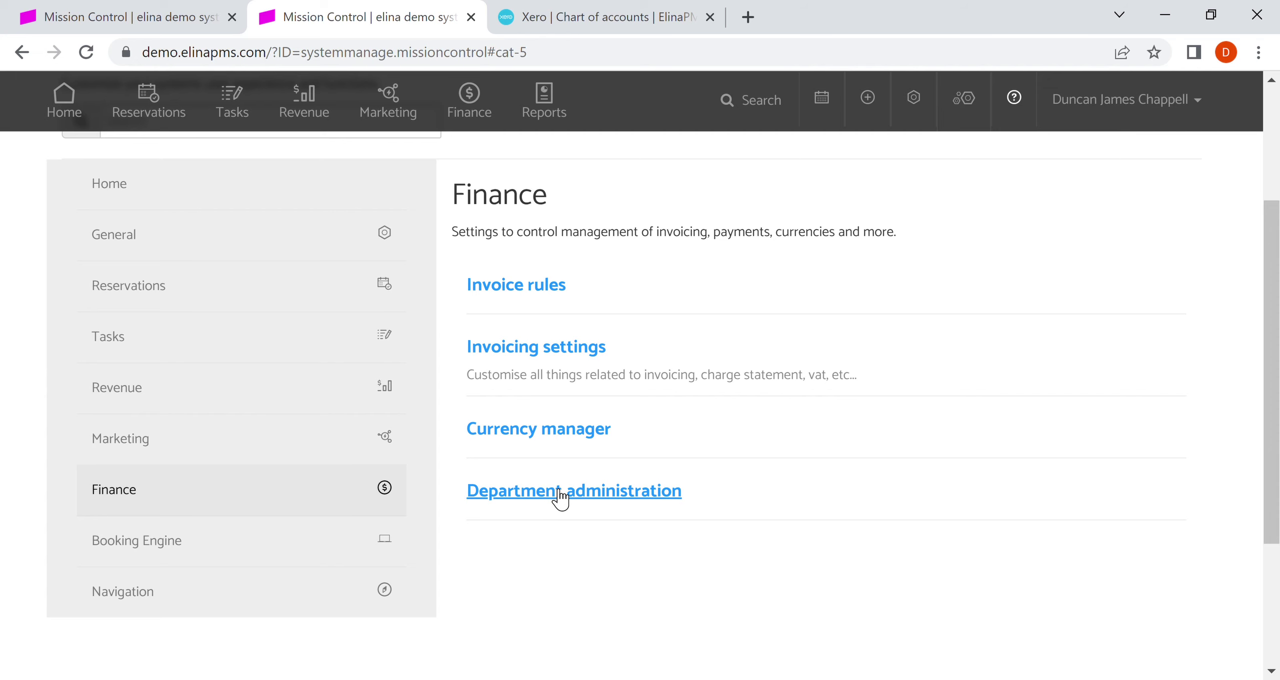
left_click(554, 495)
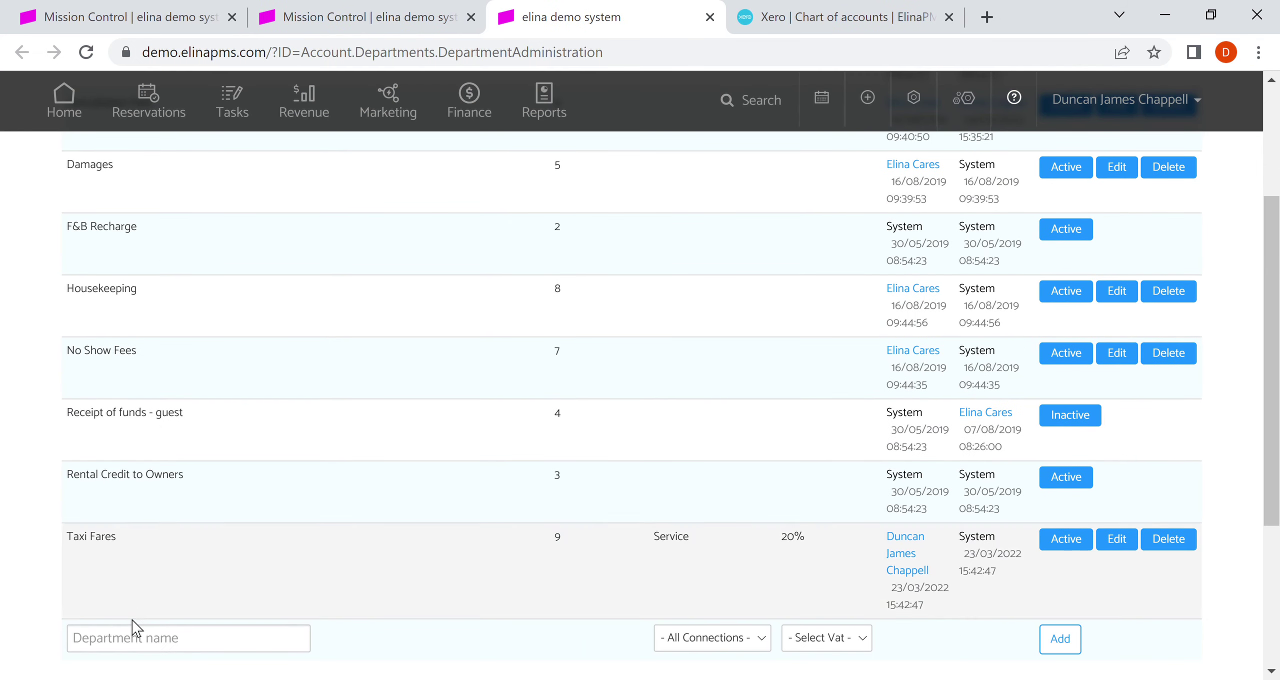
left_click(814, 645)
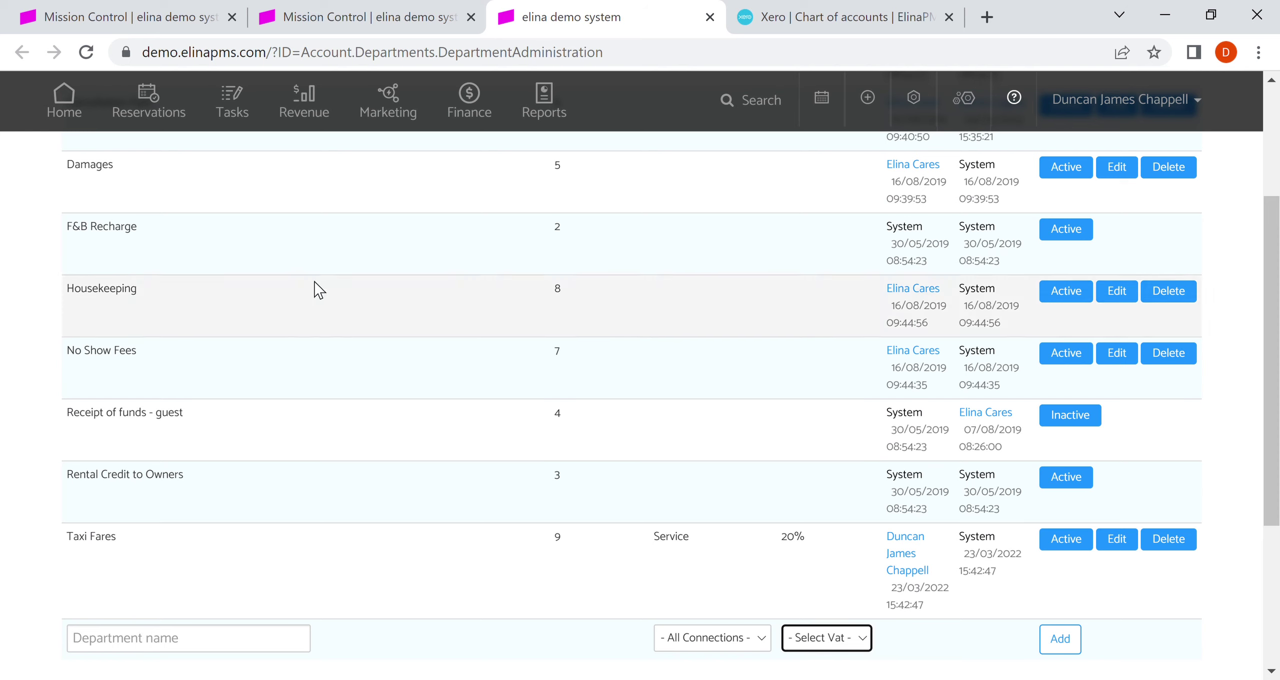
left_click(341, 25)
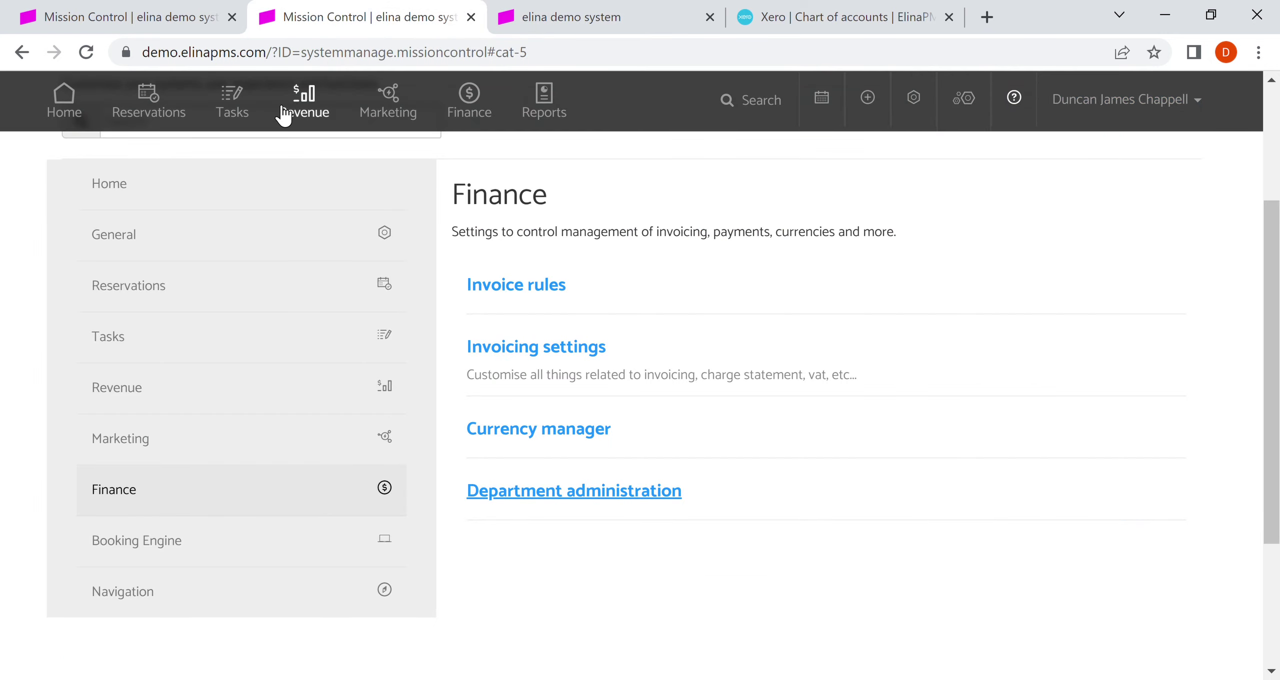
left_click(65, 112)
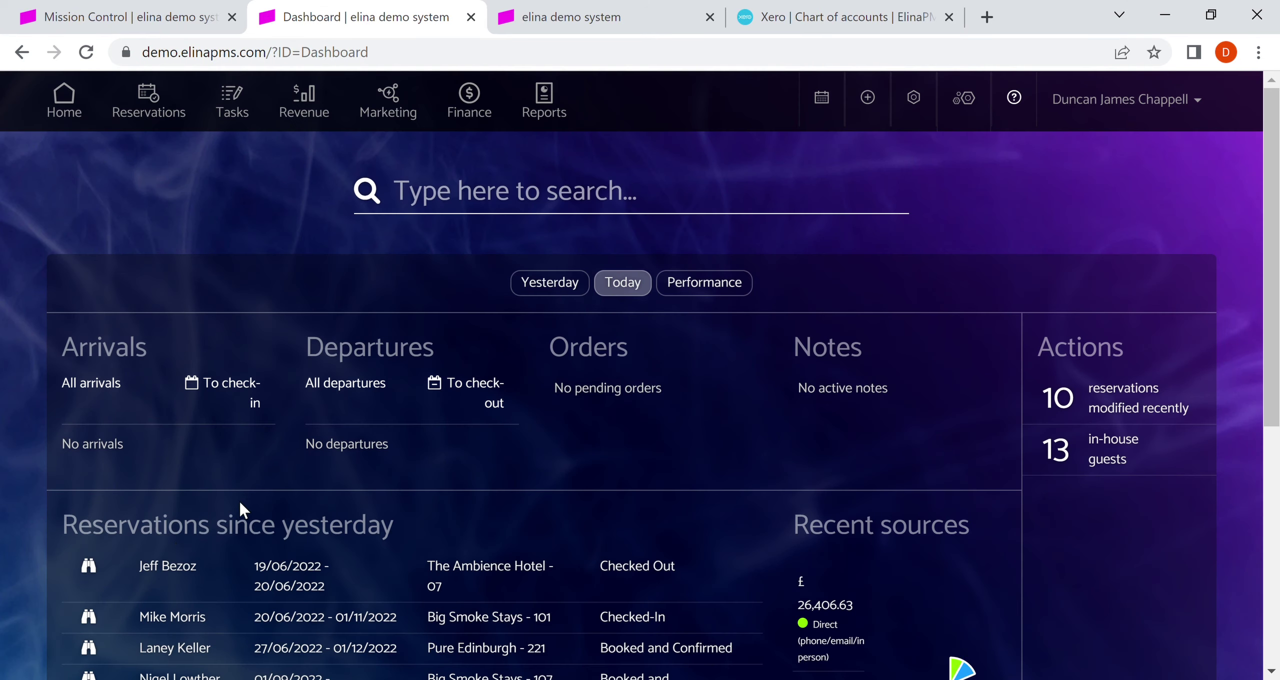
Open the first reservation's charge statement: paid Accommodation £90.00 and Taxi to airport £100.00.
scroll(106, 572, "down", 5)
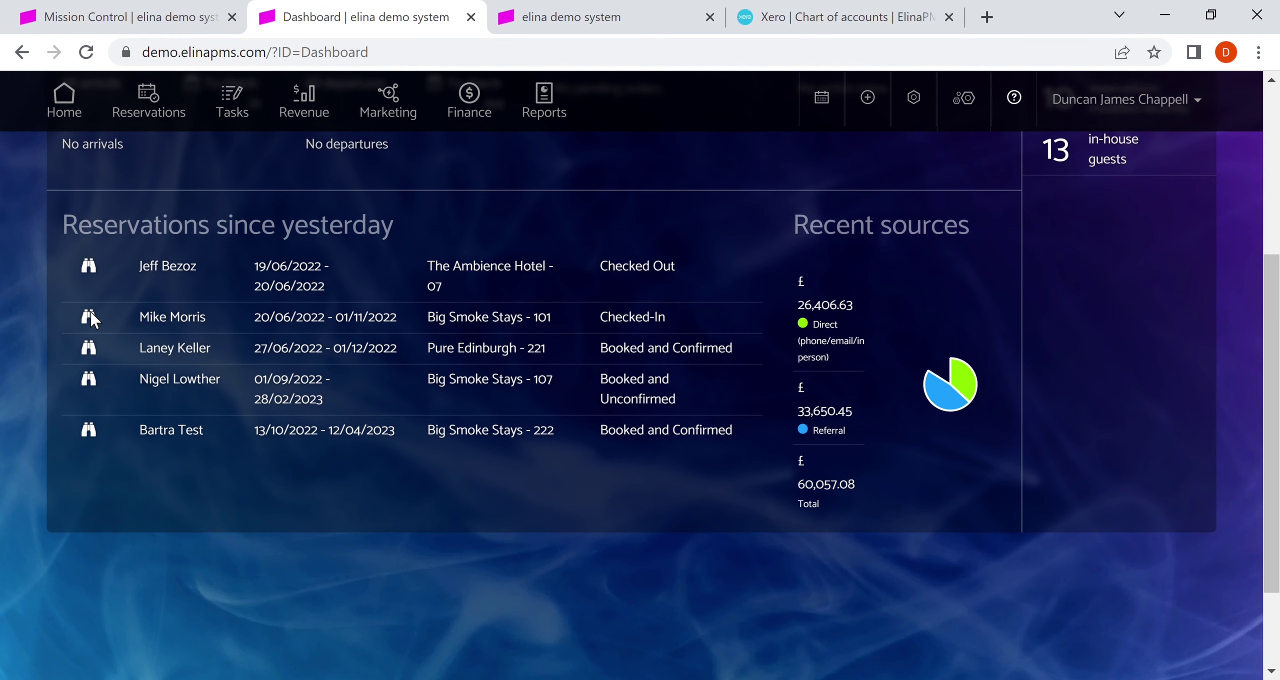
left_click(88, 268)
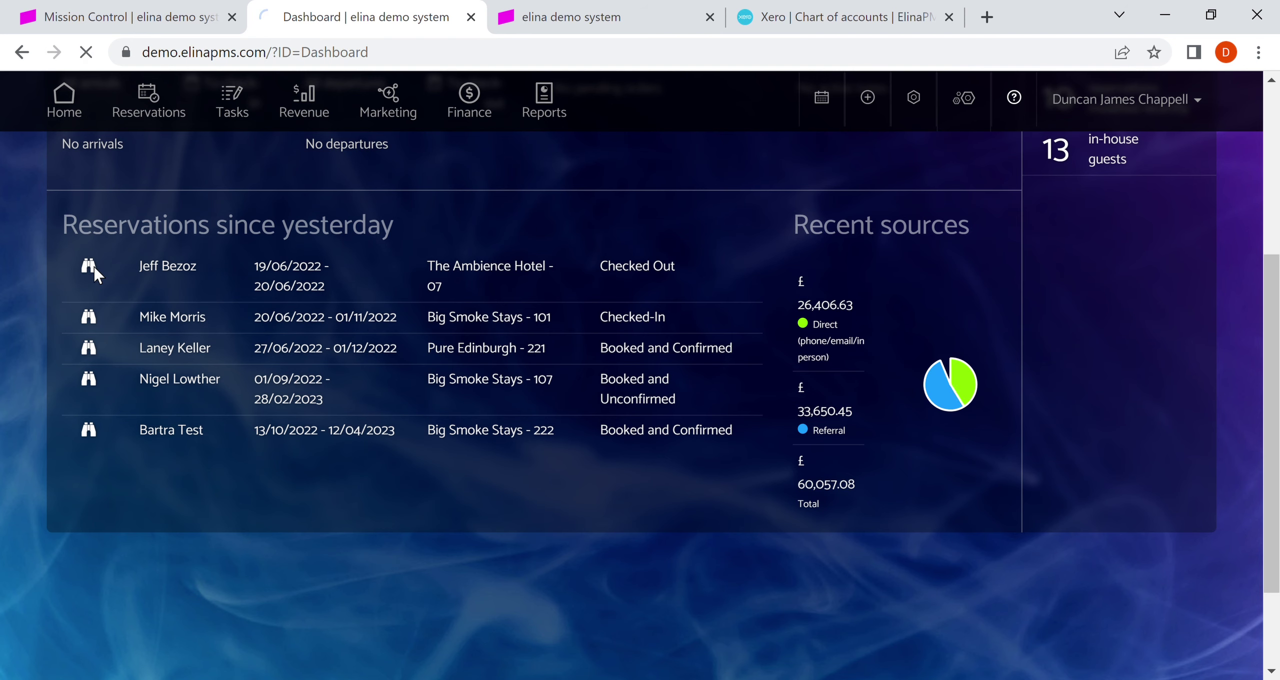
scroll(354, 429, "down", 12)
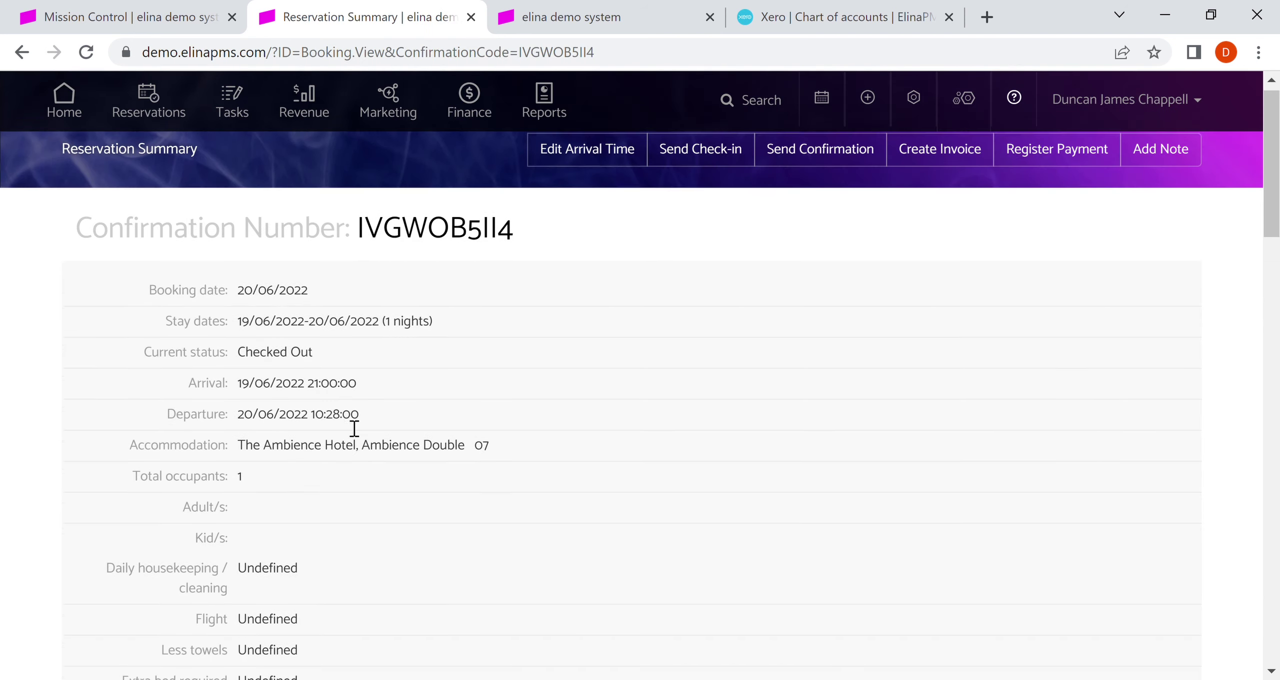
scroll(349, 429, "down", 5)
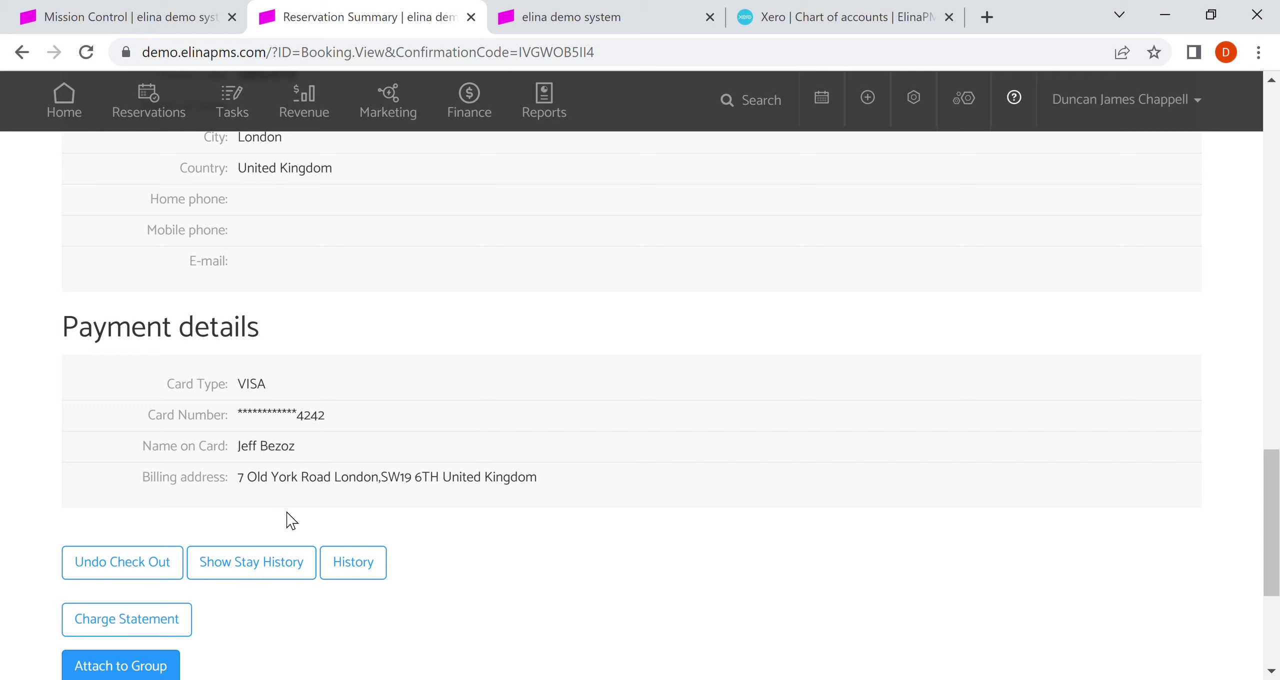
left_click(150, 621)
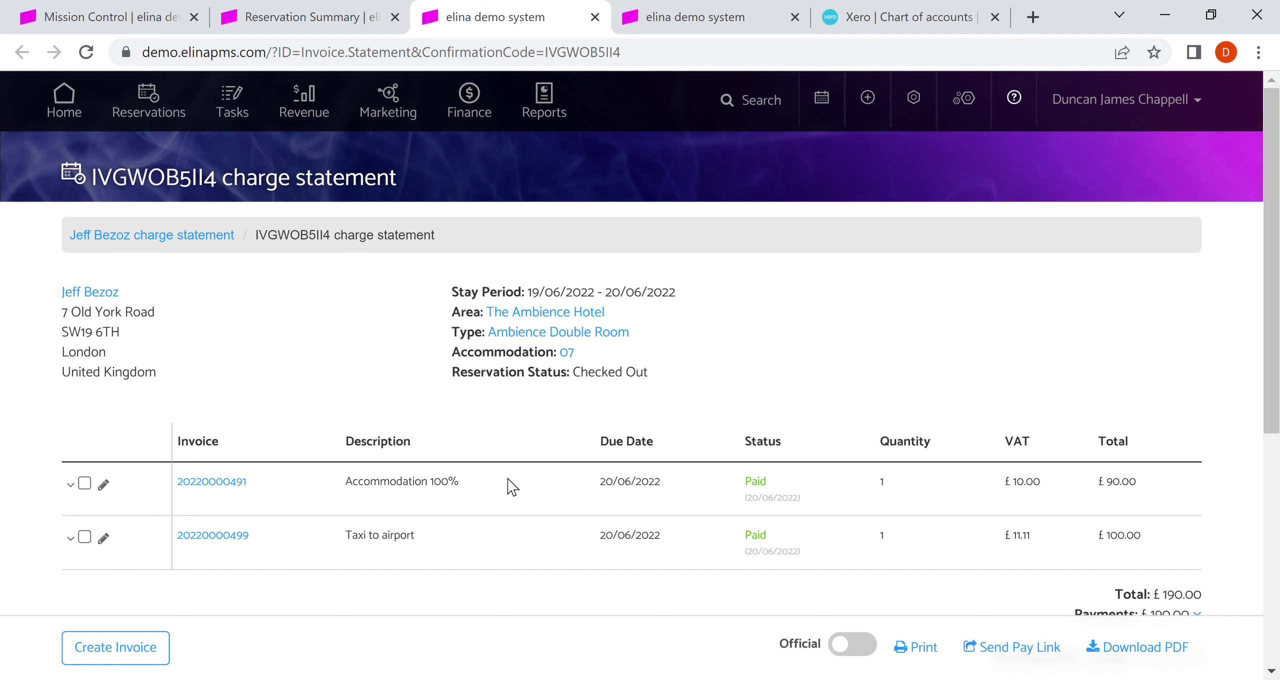
Review Mission Control's Departments and Xero Accounts table, then compare it with Xero's chart of accounts.
left_click(689, 17)
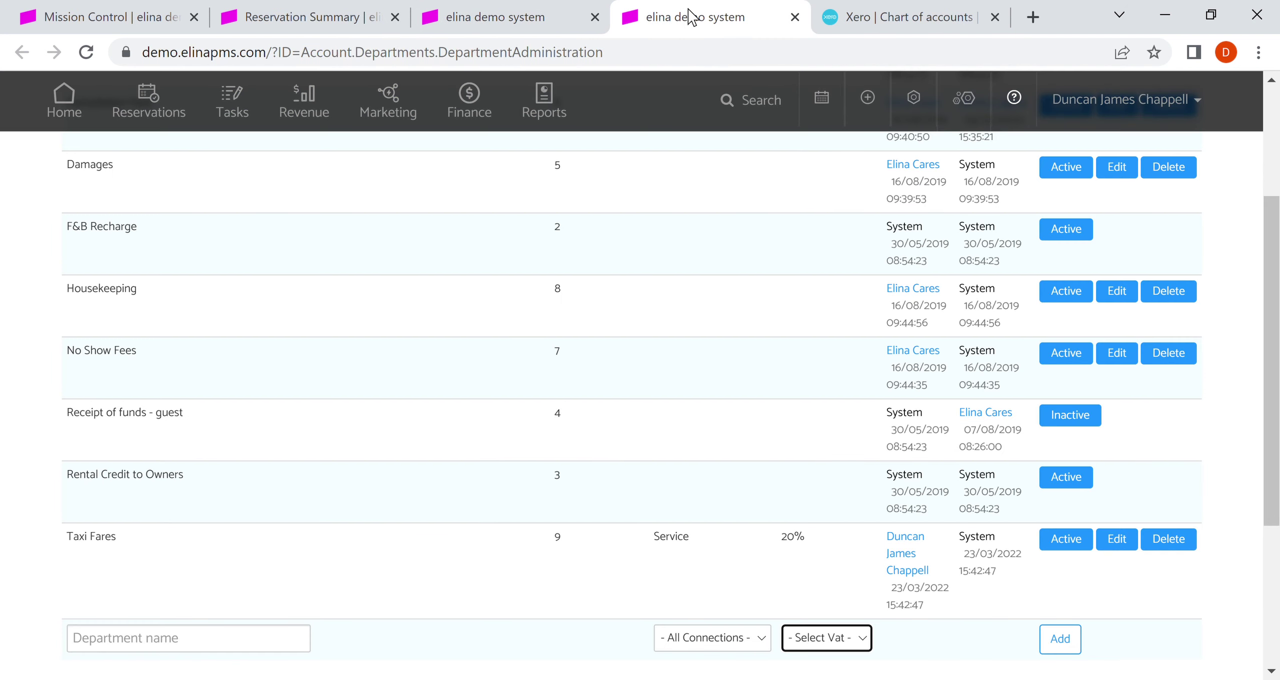
left_click(126, 28)
scroll(205, 474, "down", 5)
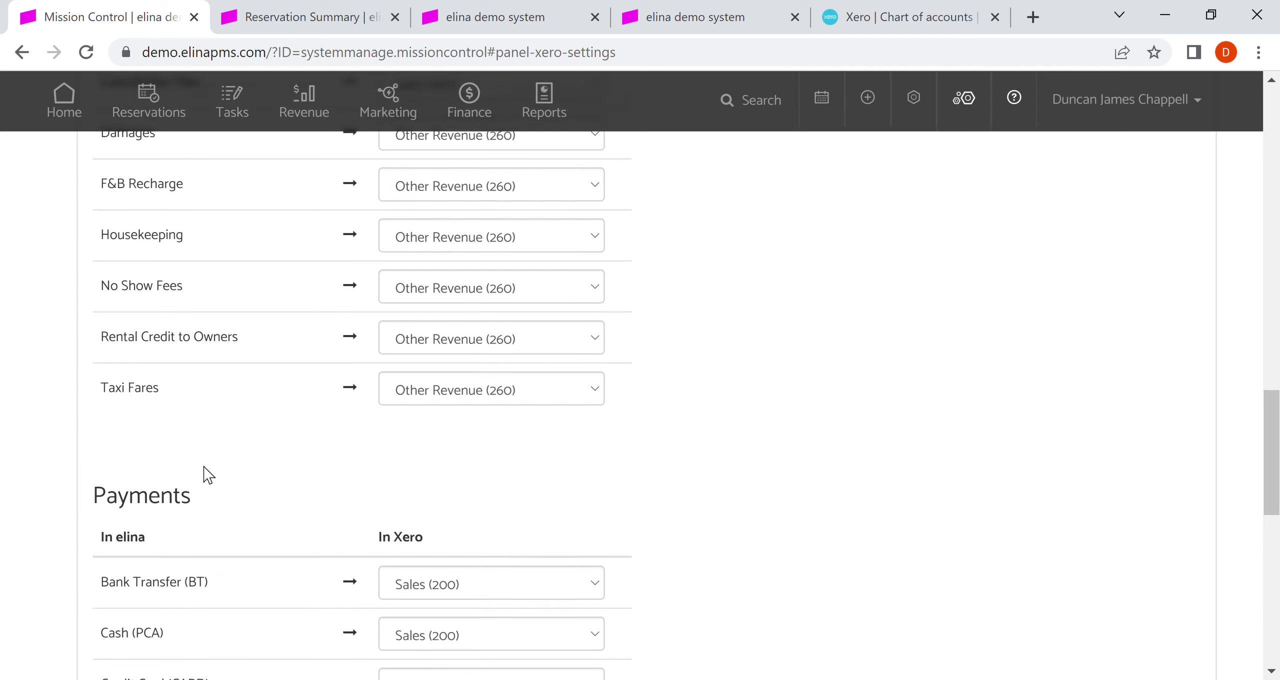
scroll(205, 475, "up", 3)
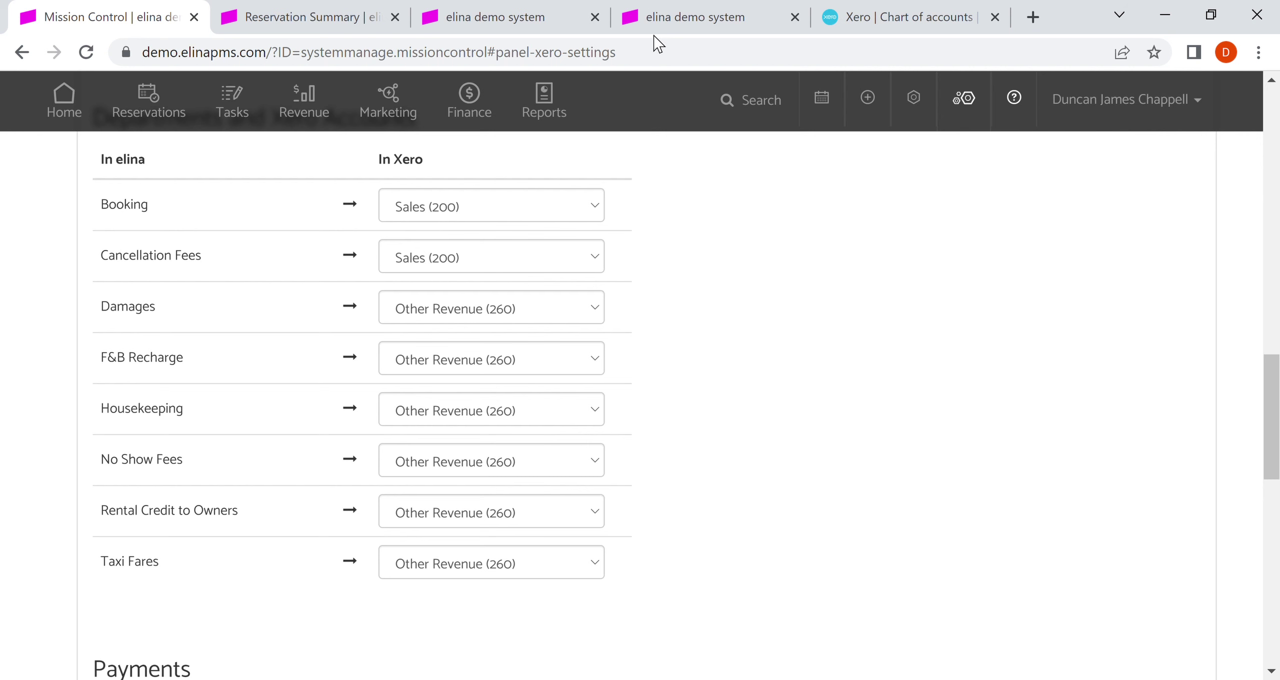
left_click(863, 18)
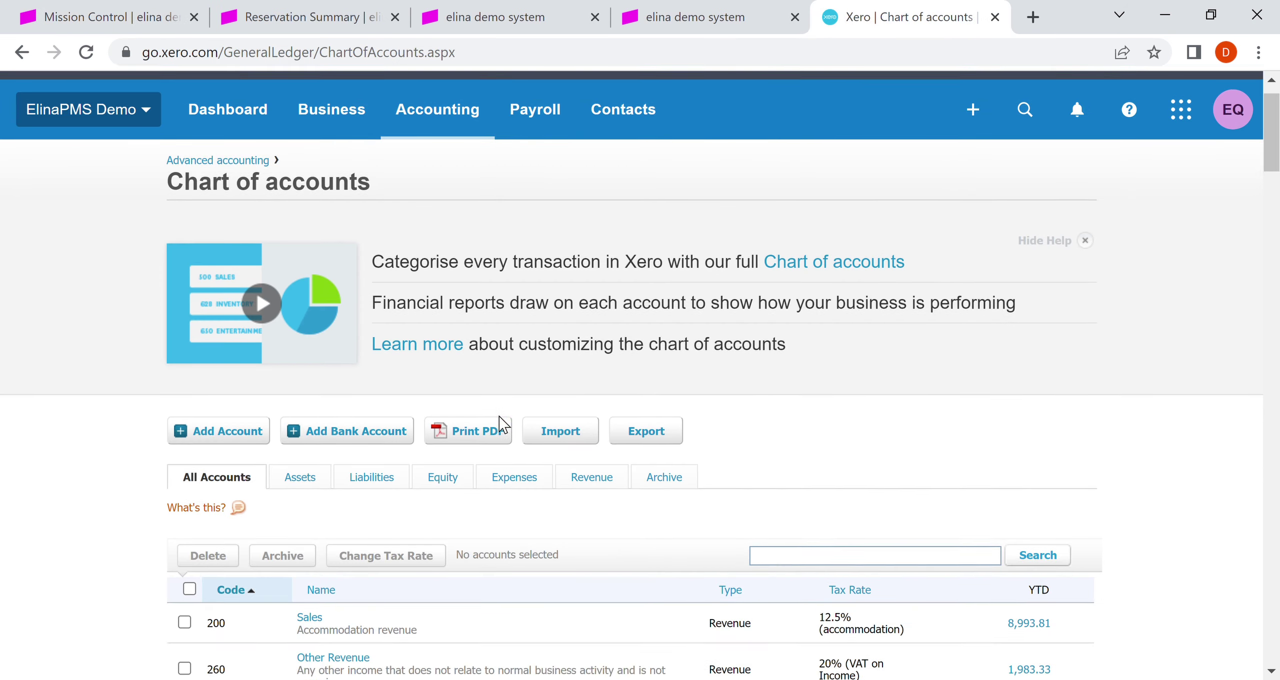
Inspect Xero's Sales account (code 200, Revenue, 12.5% tax), then return to Elina's Mission Control.
scroll(503, 425, "down", 5)
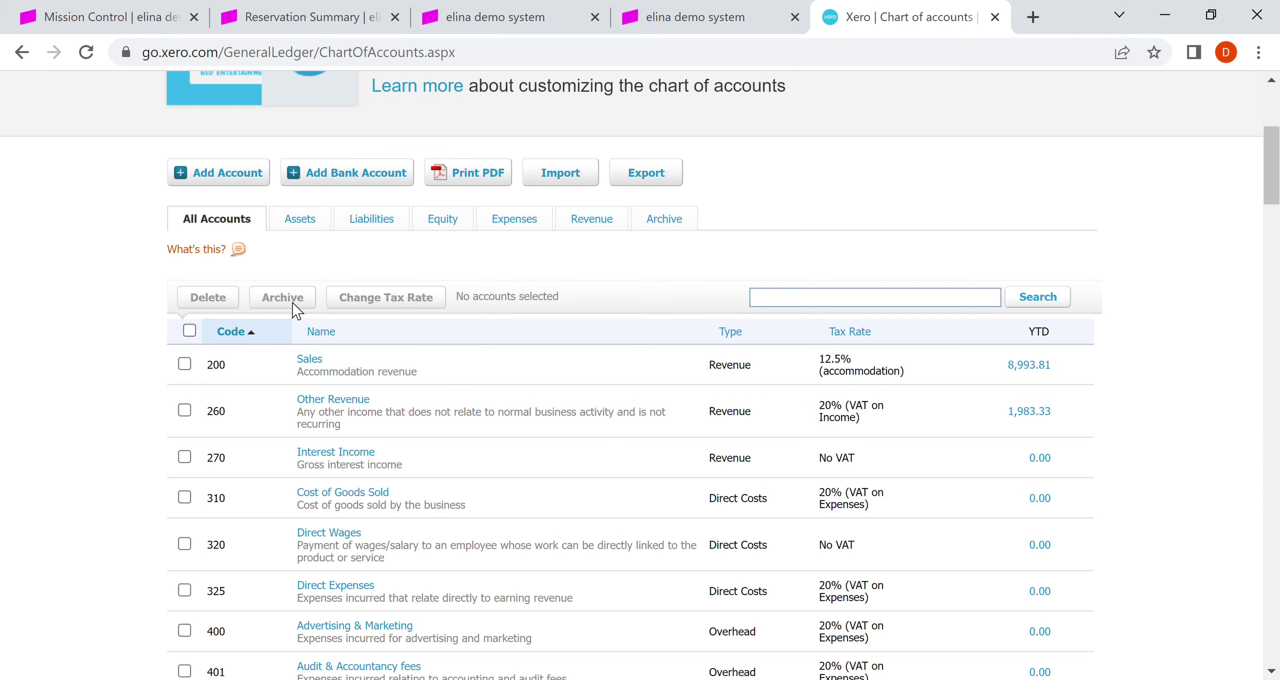
left_click(314, 357)
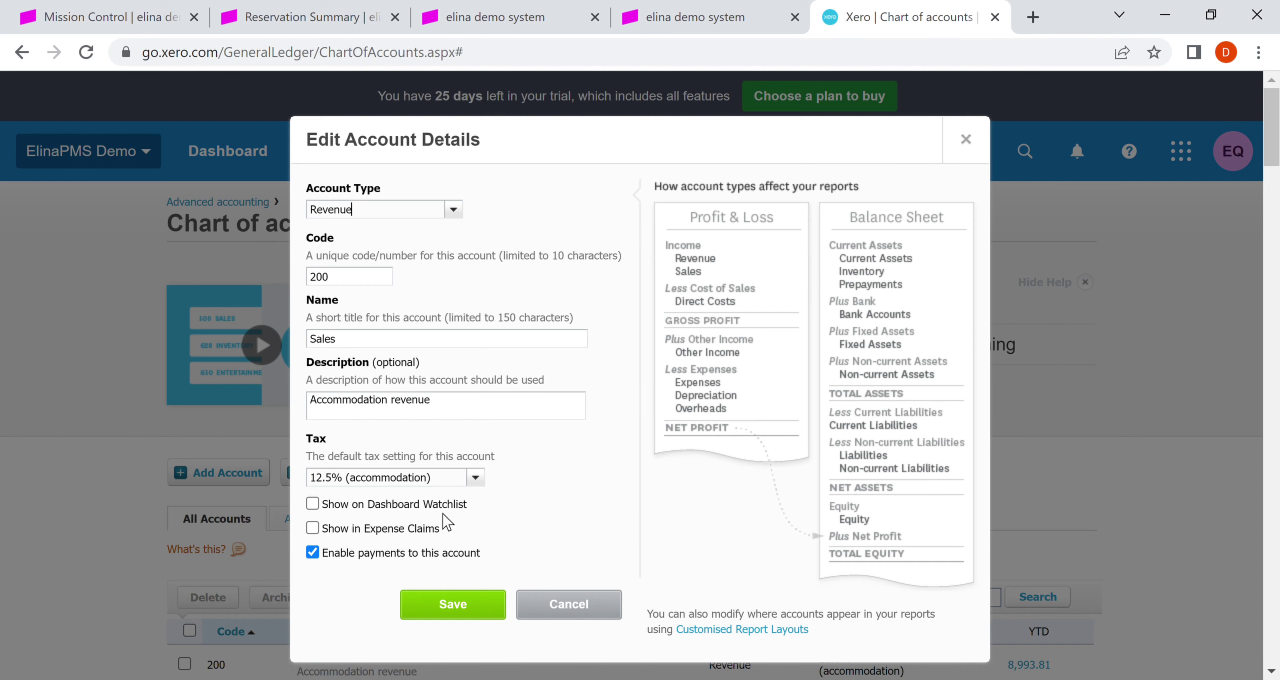
left_click(145, 27)
Confirm every payment method maps to Sales (200), then close Xero's Sales account details unchanged.
scroll(119, 340, "down", 10)
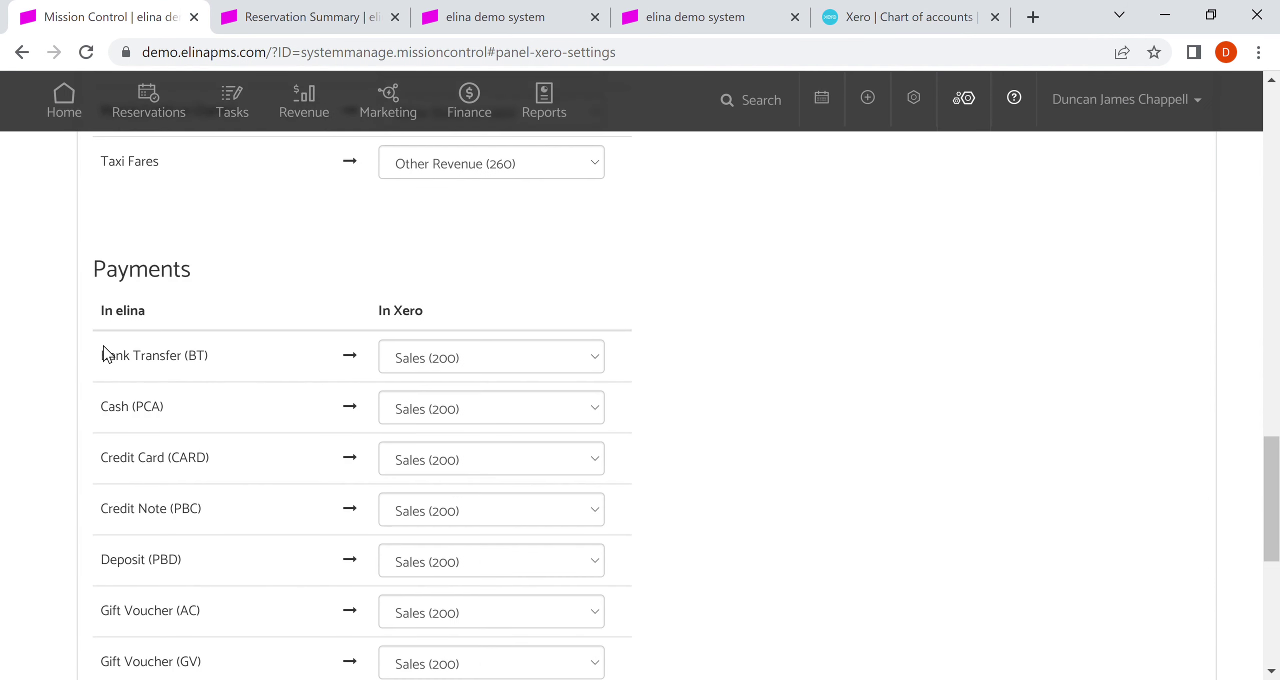
scroll(140, 277, "up", 3)
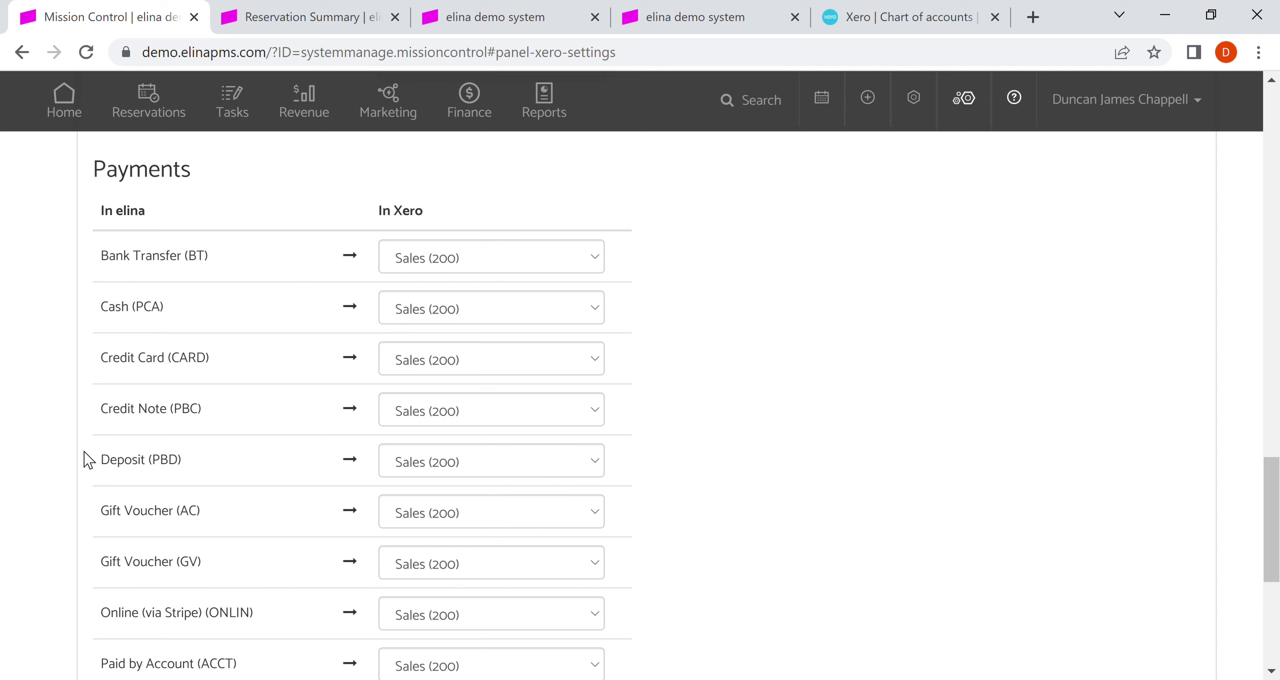
scroll(86, 459, "down", 2)
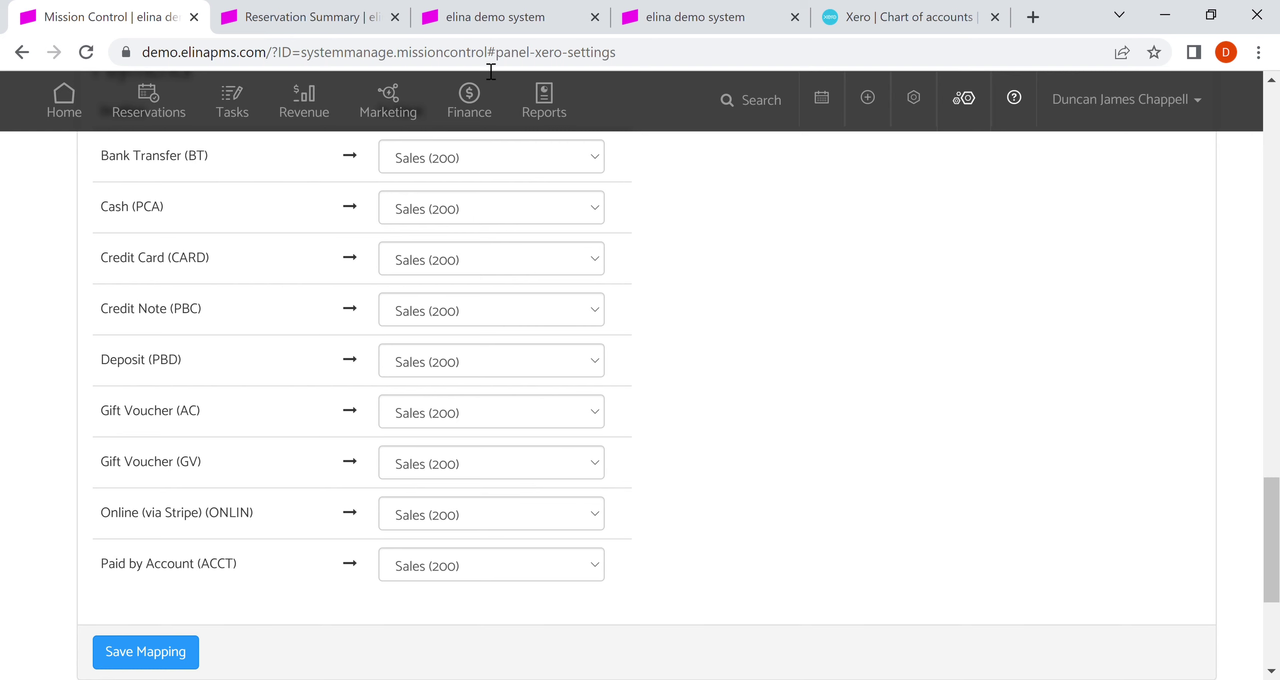
left_click(858, 11)
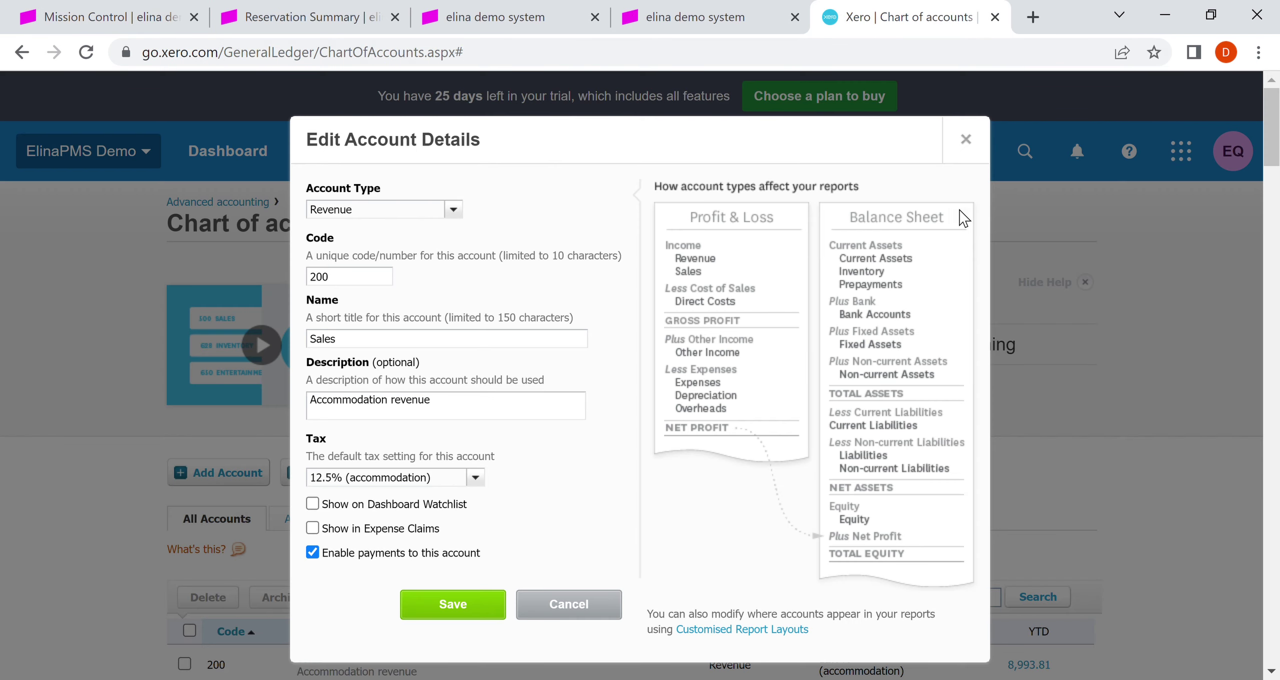
left_click(966, 139)
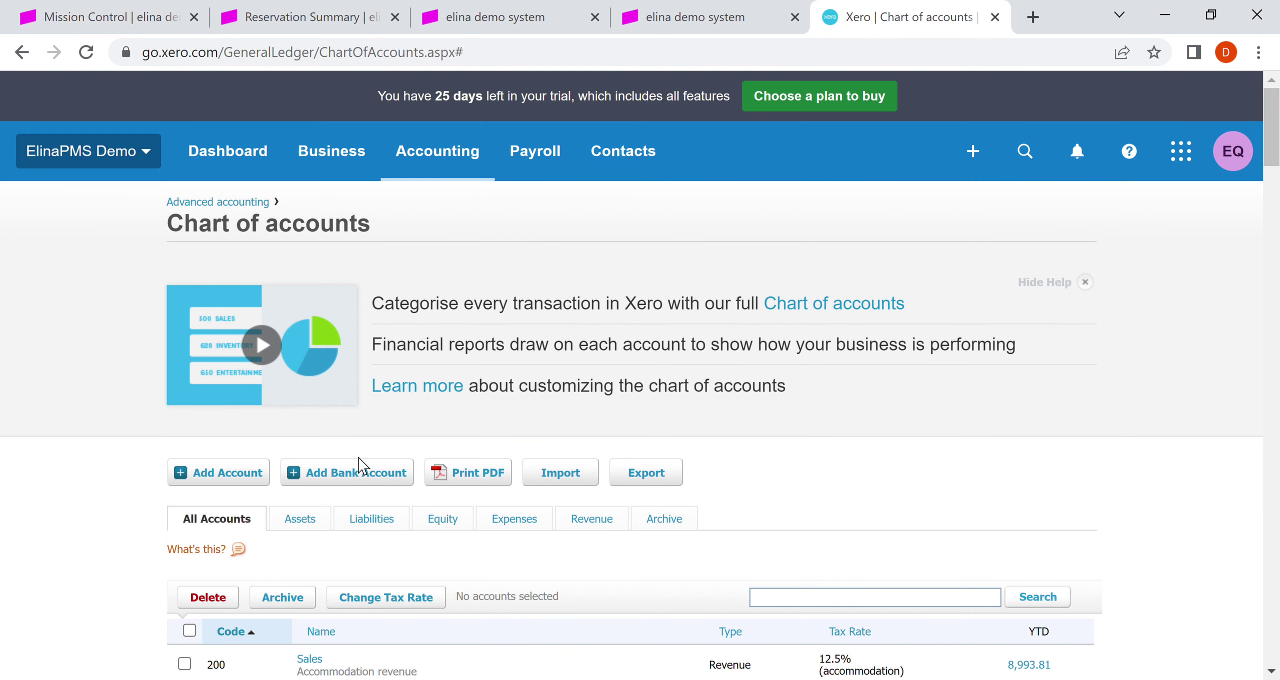